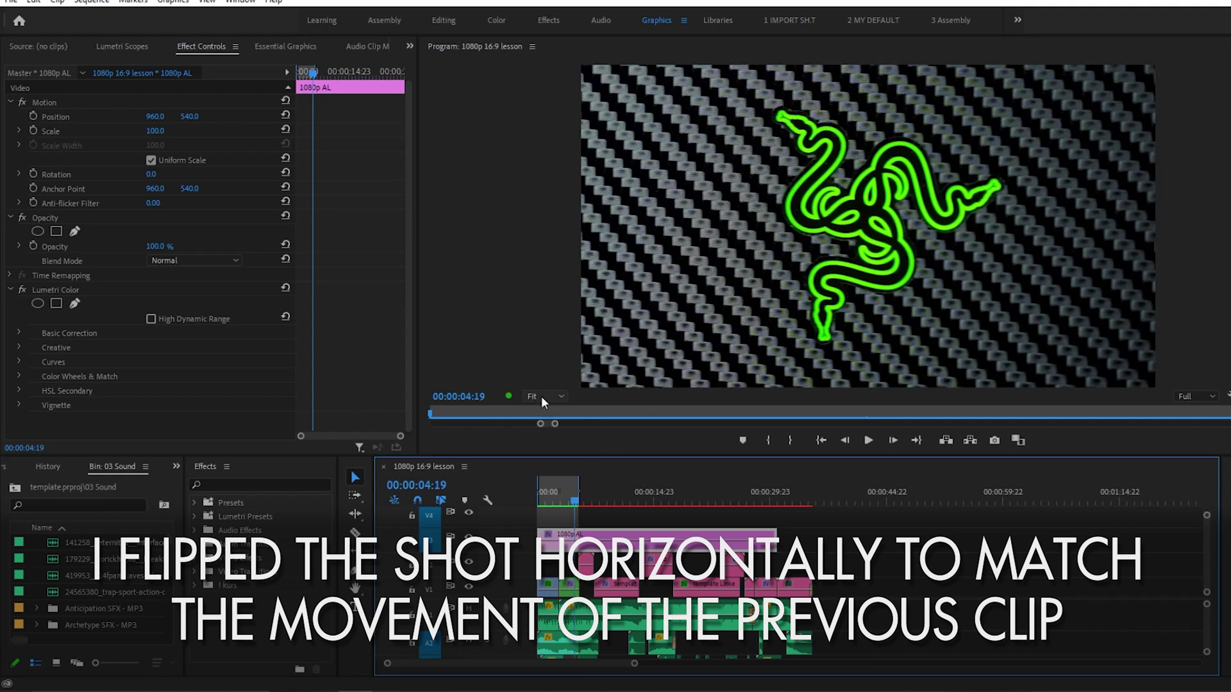
# - Scrub the 1080p 16:9 lesson sequence around the green logo shot to review its movement
pyautogui.click(570, 495)
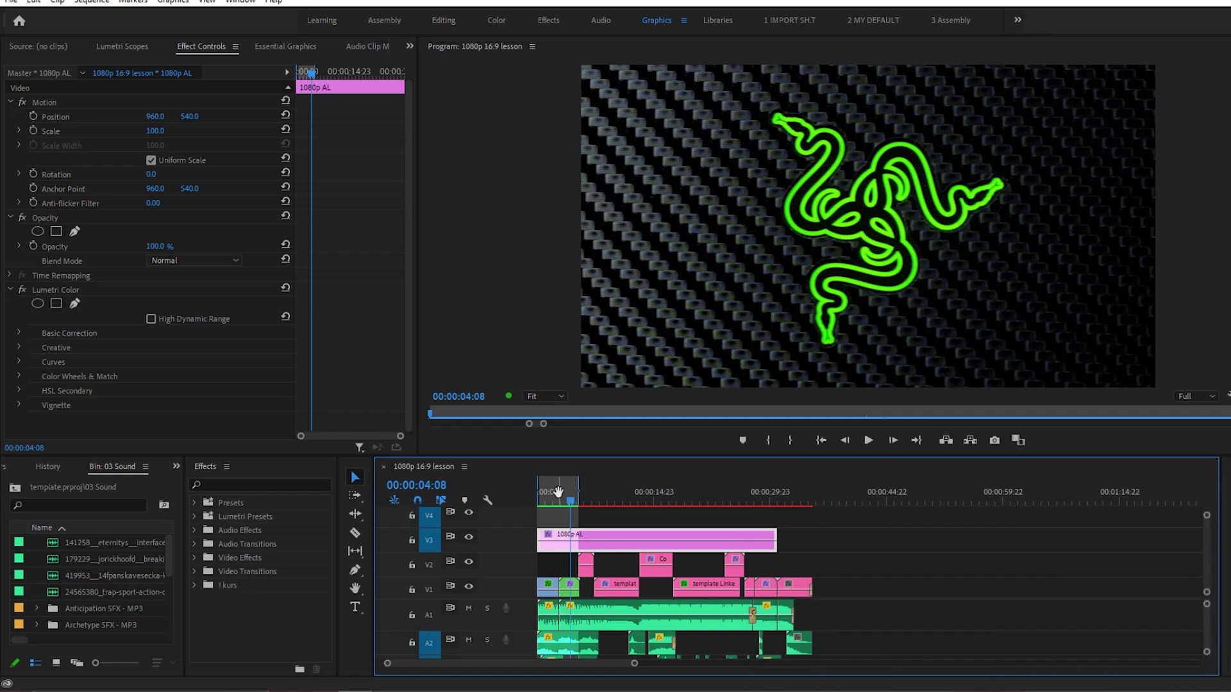
pyautogui.click(567, 501)
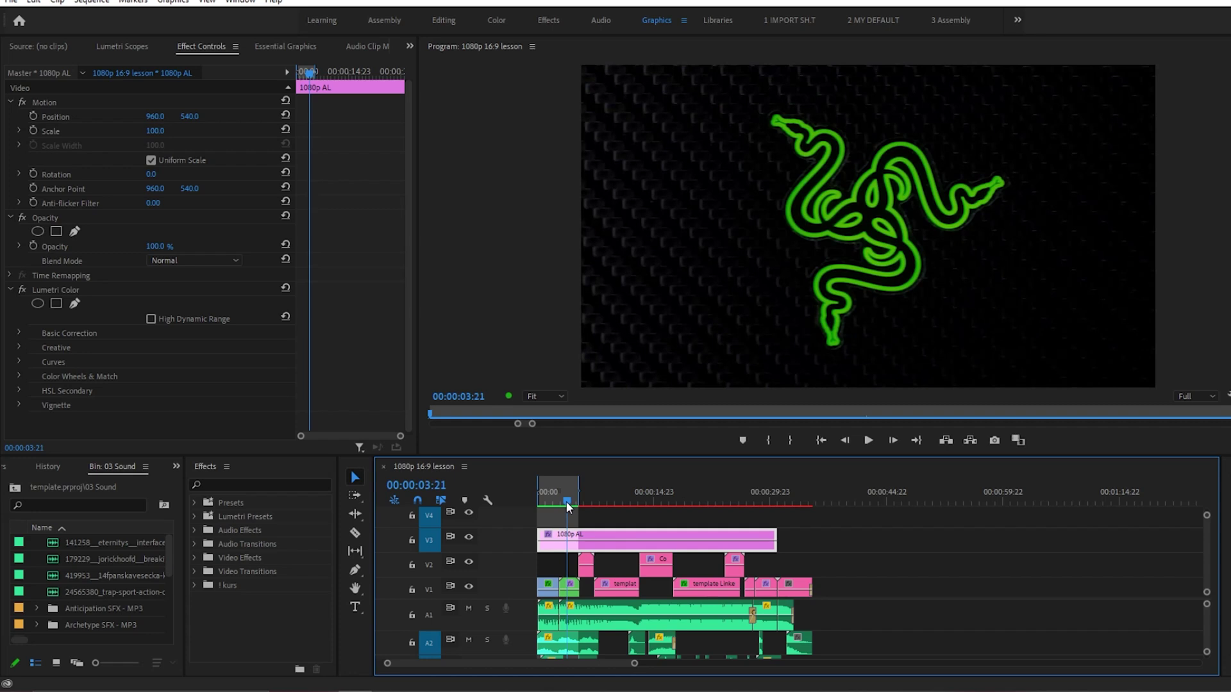
pyautogui.moveTo(567, 501); pyautogui.dragTo(576, 501)
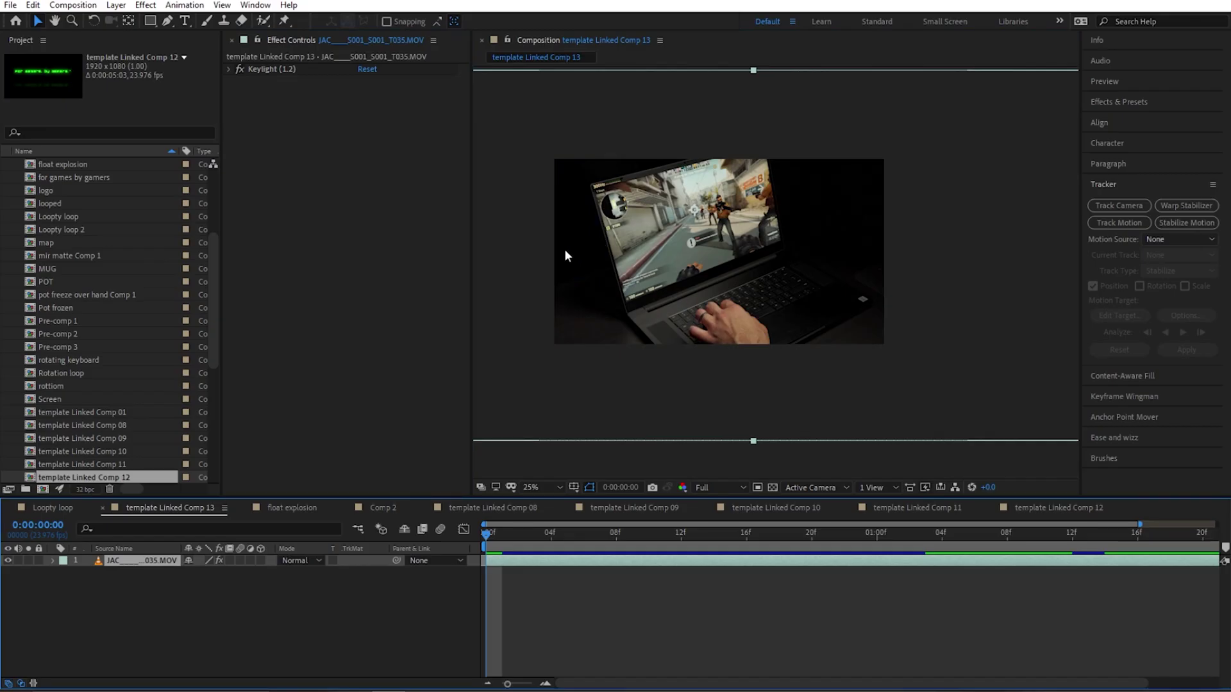
# - Switch to After Effects and expand the Keylight settings of the laptop footage in template Linked Comp 13
pyautogui.scroll(2, 564, 256)
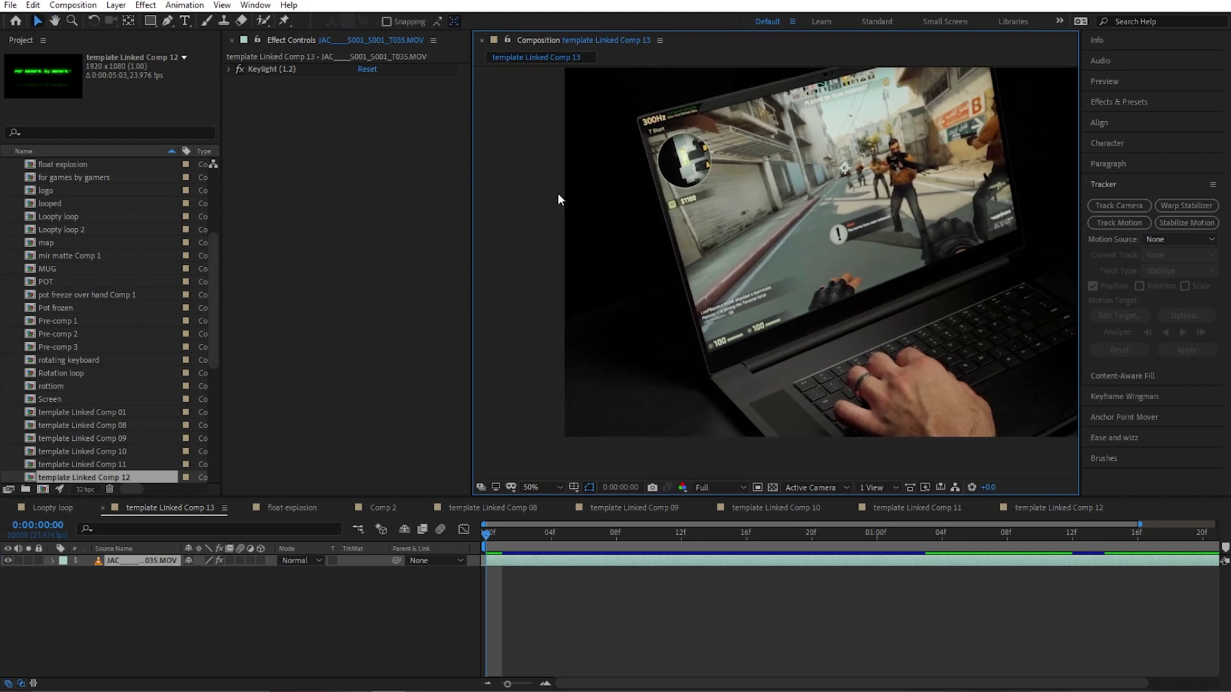
pyautogui.click(221, 561)
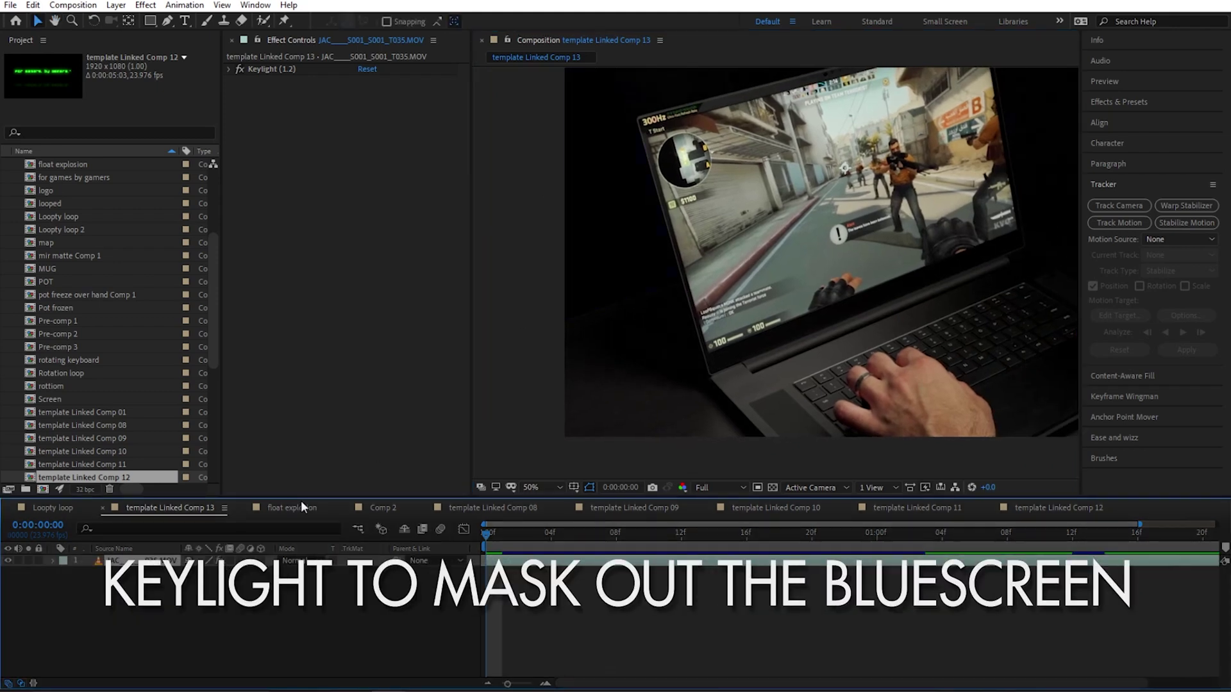
pyautogui.click(229, 70)
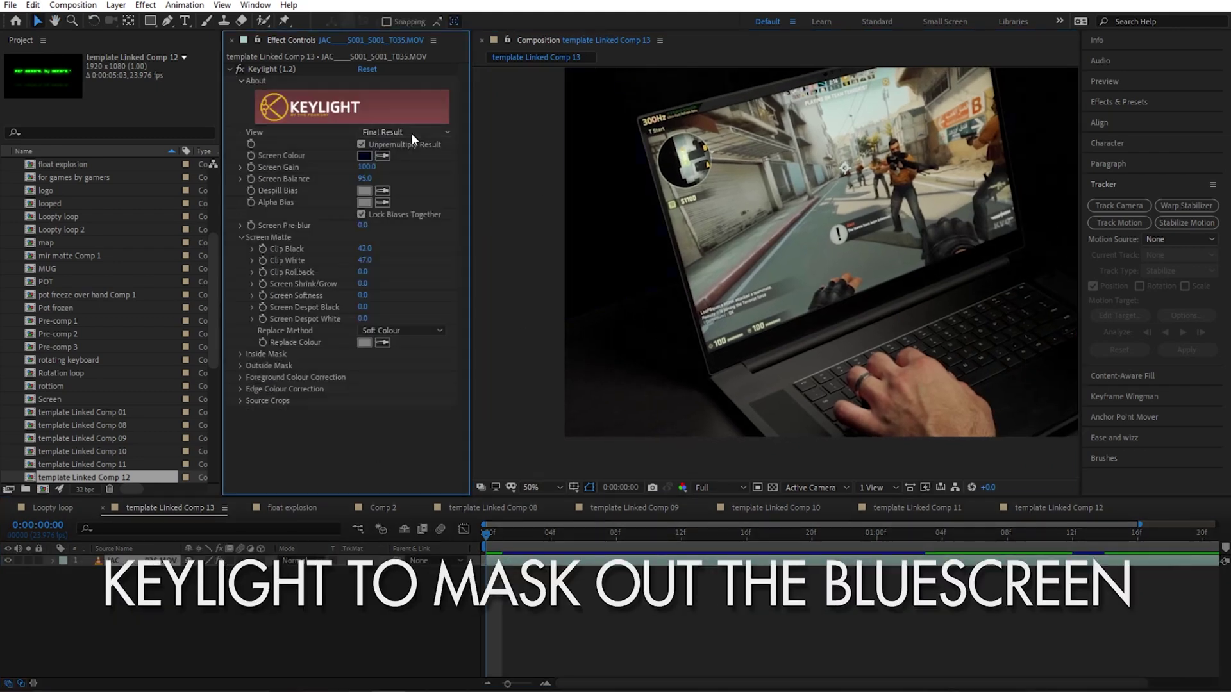
# - Show the laptop footage's Scale keyframes and inspect the zoom from the start to the end of the composition
pyautogui.scroll(-3, 847, 308)
pyautogui.moveTo(852, 279); pyautogui.dragTo(770, 267)
pyautogui.scroll(1, 770, 266)
pyautogui.moveTo(491, 537)
pyautogui.mouseDown()
pyautogui.moveTo(704, 539)
pyautogui.moveTo(490, 540)
pyautogui.mouseUp()
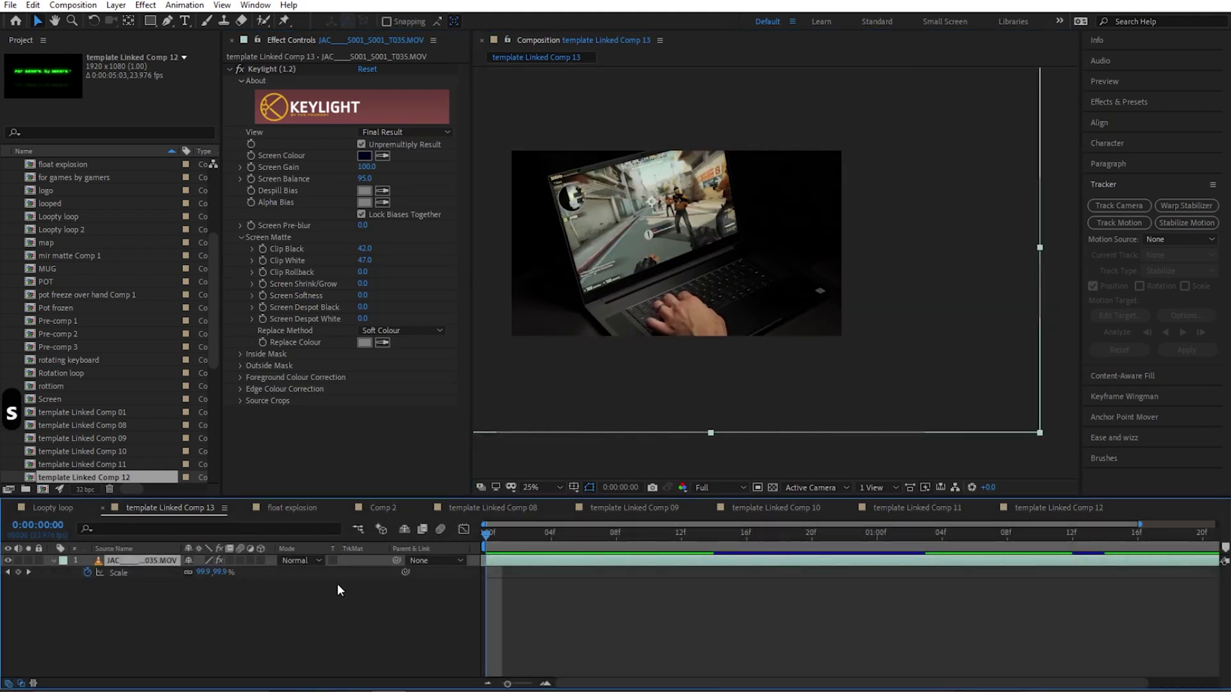
pyautogui.click(1204, 537)
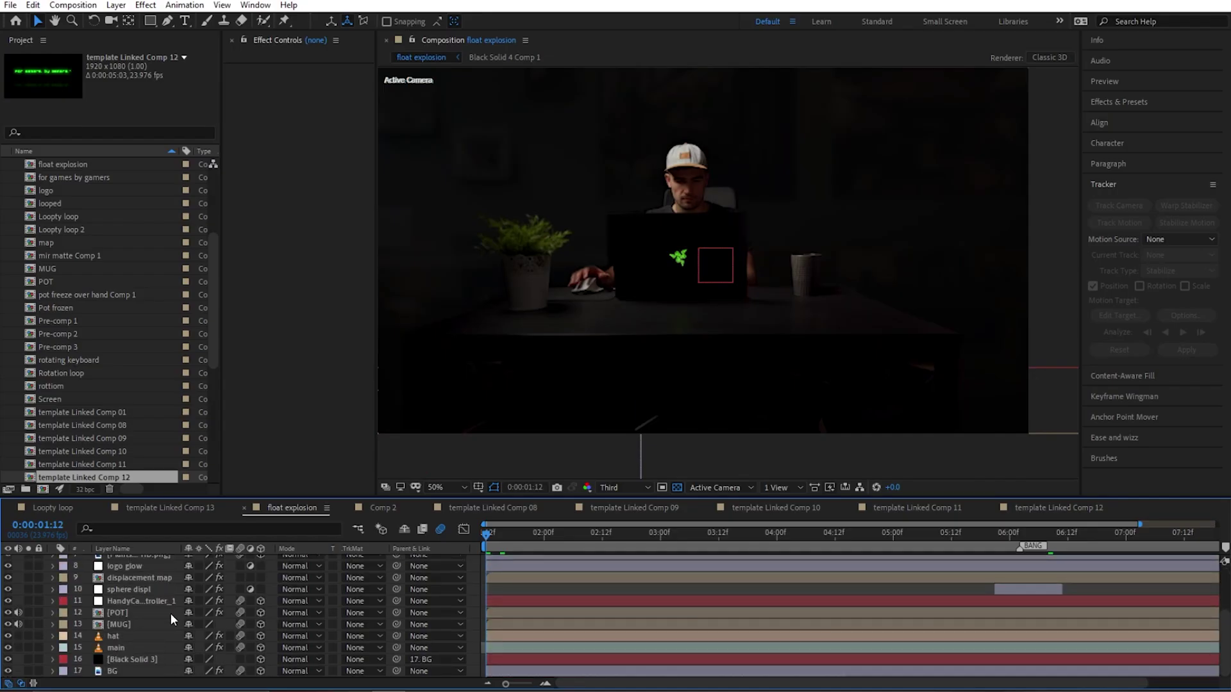
# - Solo the main layer in the float explosion composition and view its unmasked footage with Mask 1 set to None
pyautogui.click(121, 671)
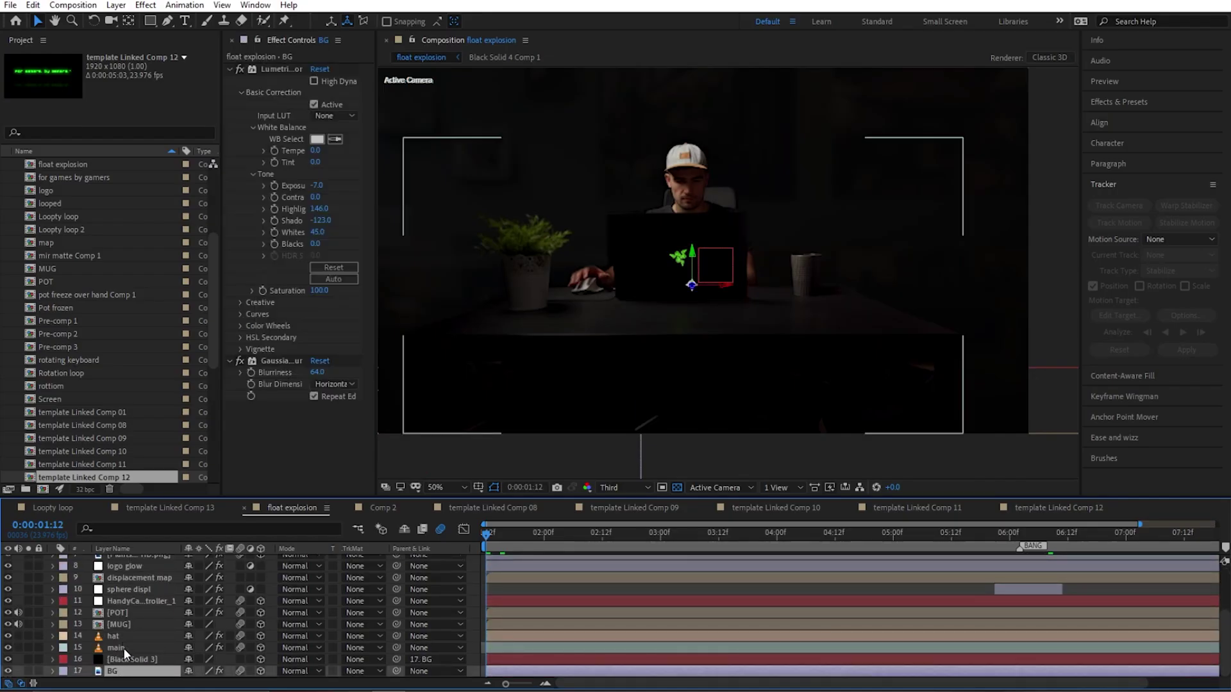
pyautogui.click(124, 648)
pyautogui.click(28, 649)
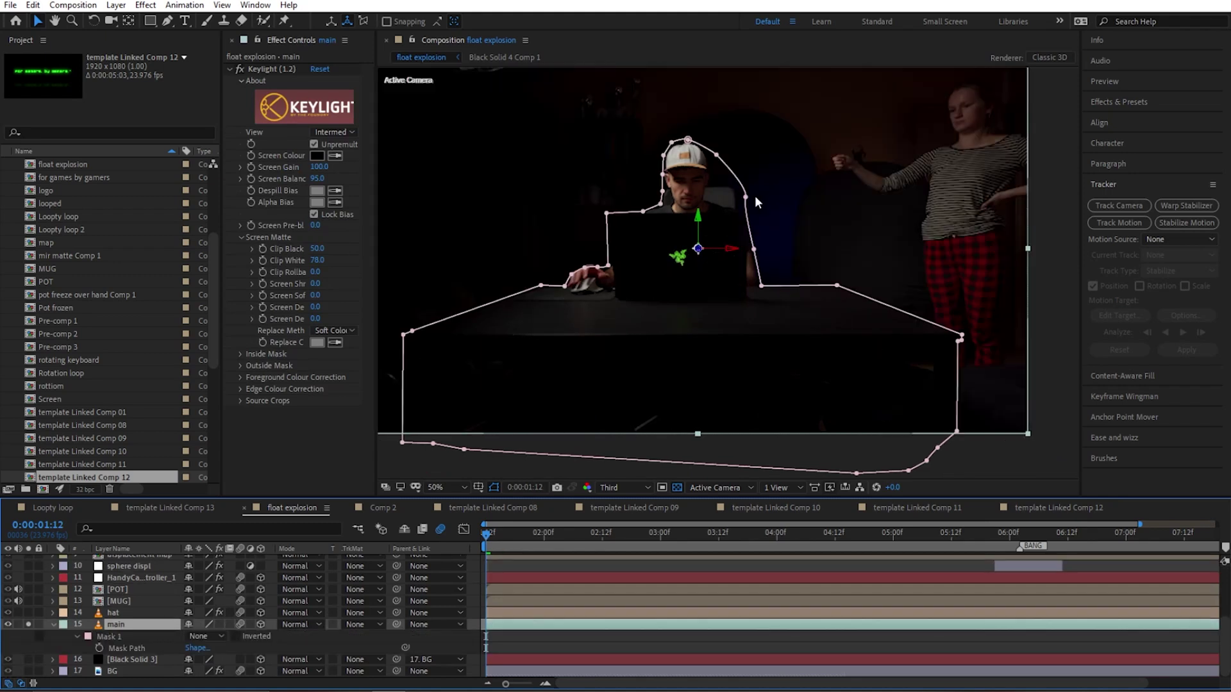
pyautogui.moveTo(717, 181); pyautogui.dragTo(738, 206)
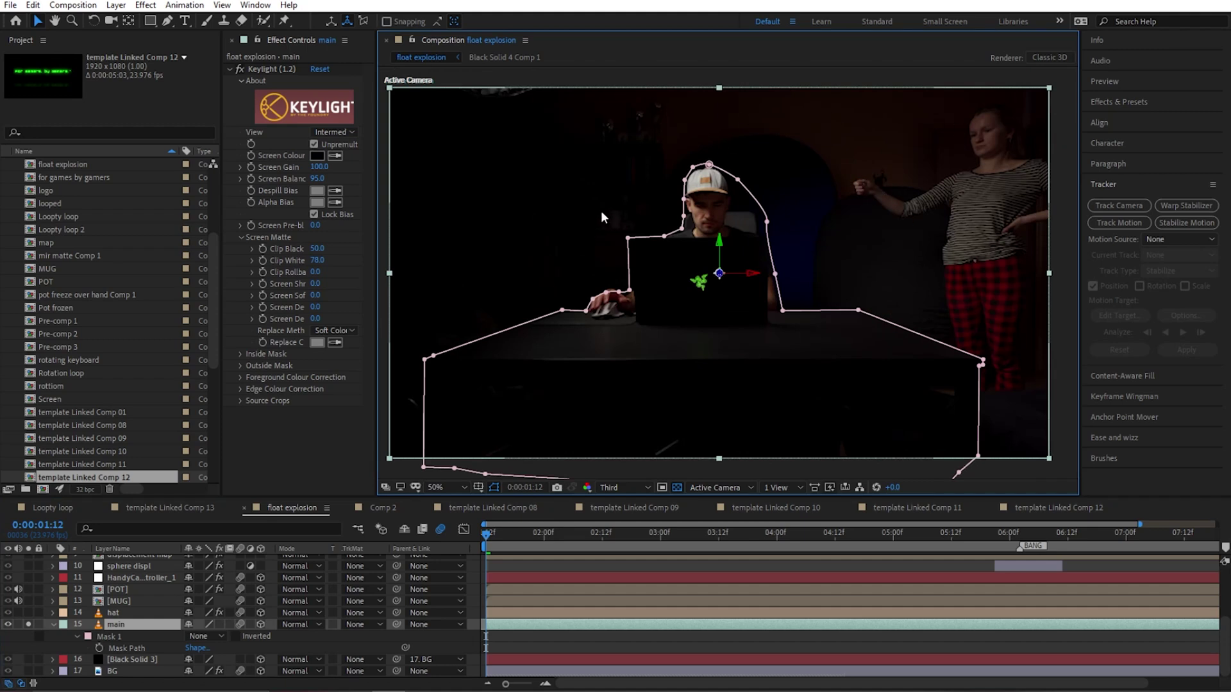
# - Examine the main layer's mask outline around the man's cap, laptop, hand and desk at different magnifications
pyautogui.scroll(2, 861, 282)
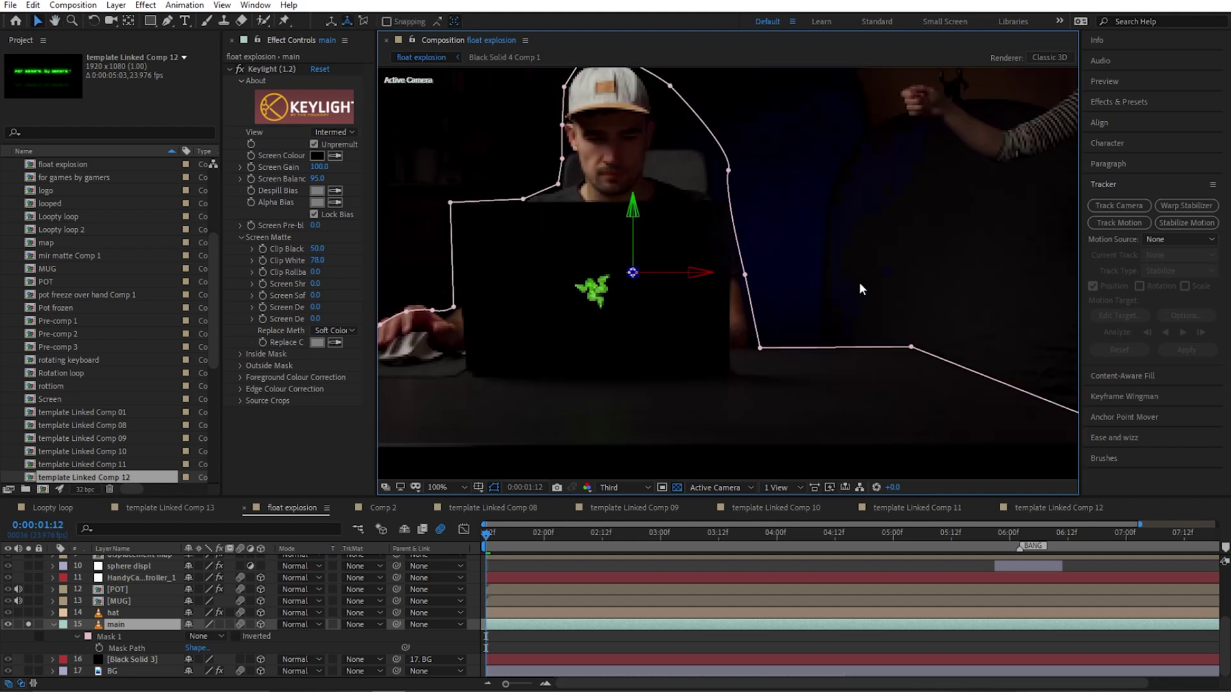
pyautogui.moveTo(902, 282); pyautogui.dragTo(841, 353)
pyautogui.moveTo(801, 229)
pyautogui.mouseDown()
pyautogui.moveTo(801, 271)
pyautogui.moveTo(849, 356)
pyautogui.mouseUp()
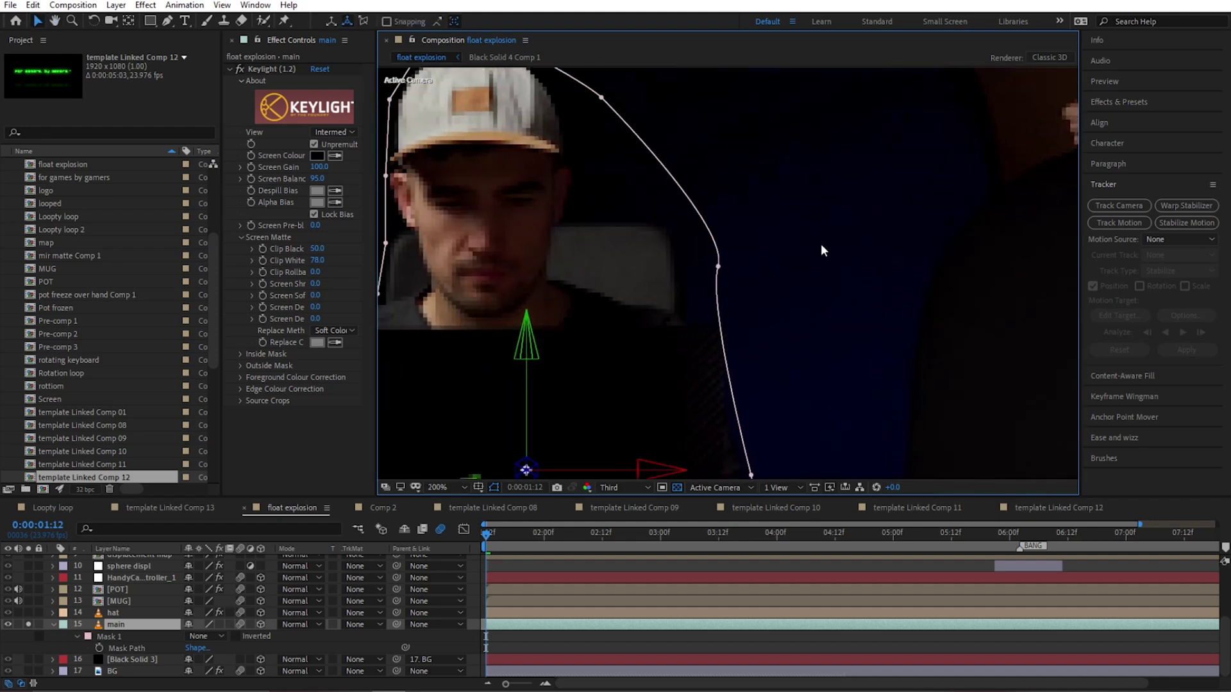
pyautogui.moveTo(797, 161)
pyautogui.mouseDown()
pyautogui.moveTo(896, 278)
pyautogui.moveTo(807, 205)
pyautogui.mouseUp()
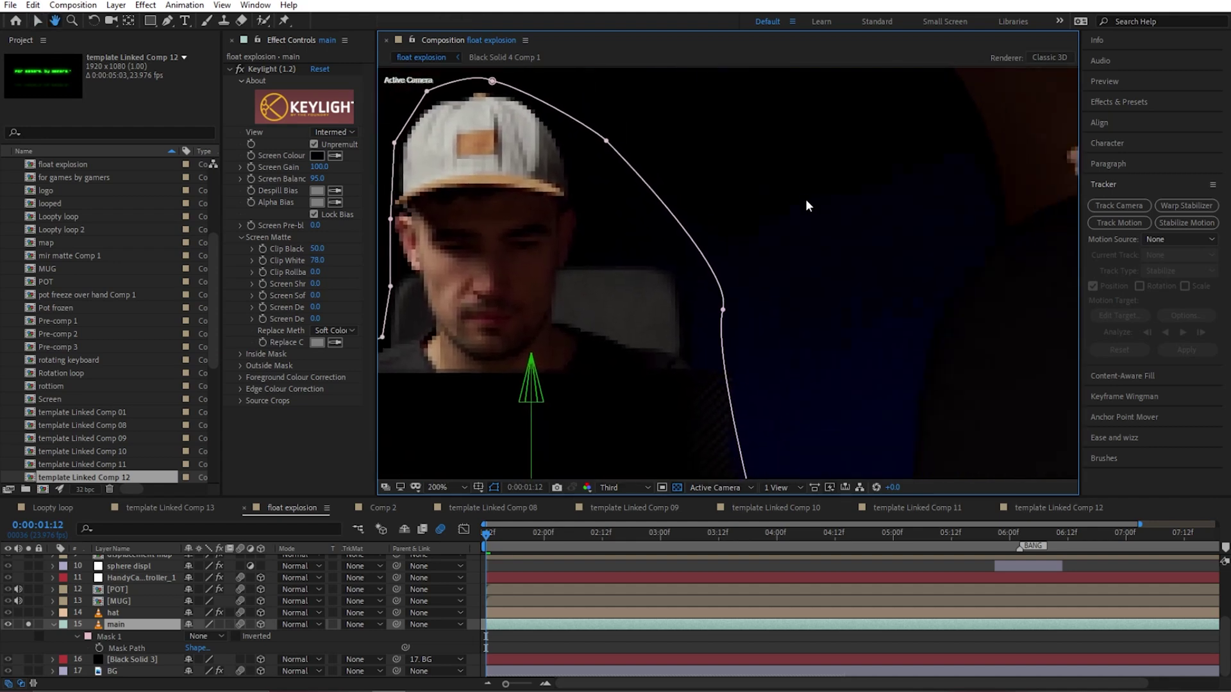
pyautogui.scroll(-6, 878, 271)
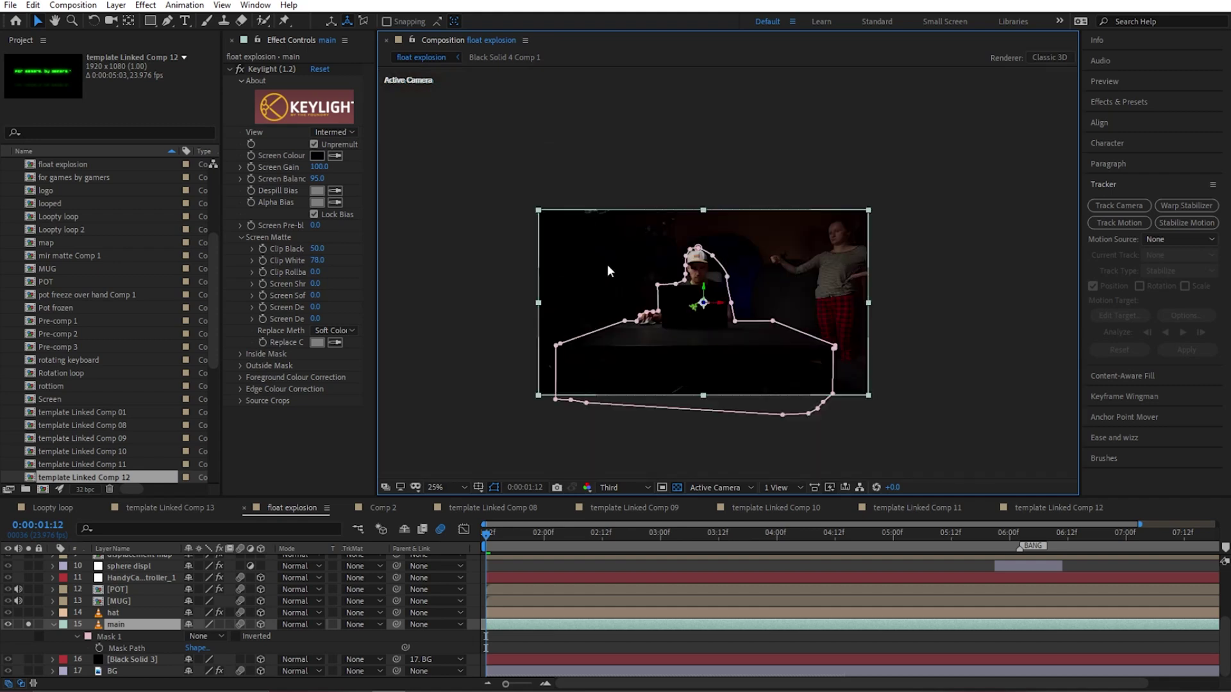
pyautogui.scroll(4, 606, 264)
pyautogui.moveTo(530, 282); pyautogui.dragTo(743, 249)
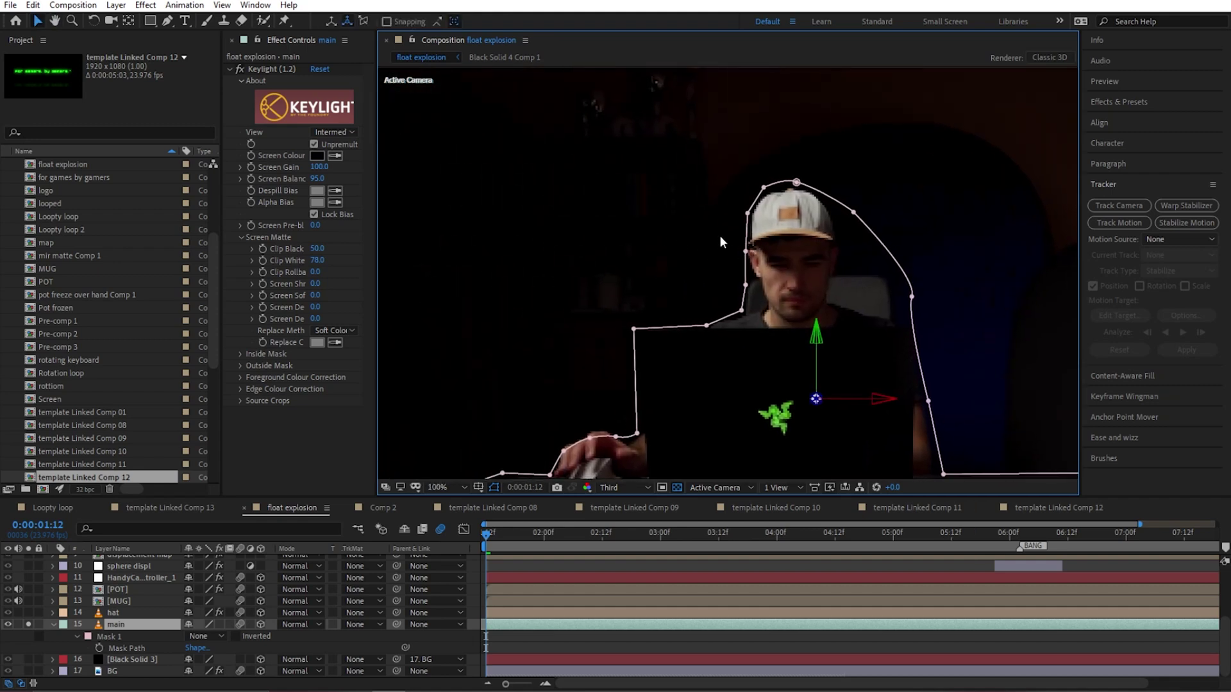
pyautogui.moveTo(768, 306); pyautogui.dragTo(764, 250)
pyautogui.scroll(-3, 975, 318)
pyautogui.scroll(3, 895, 352)
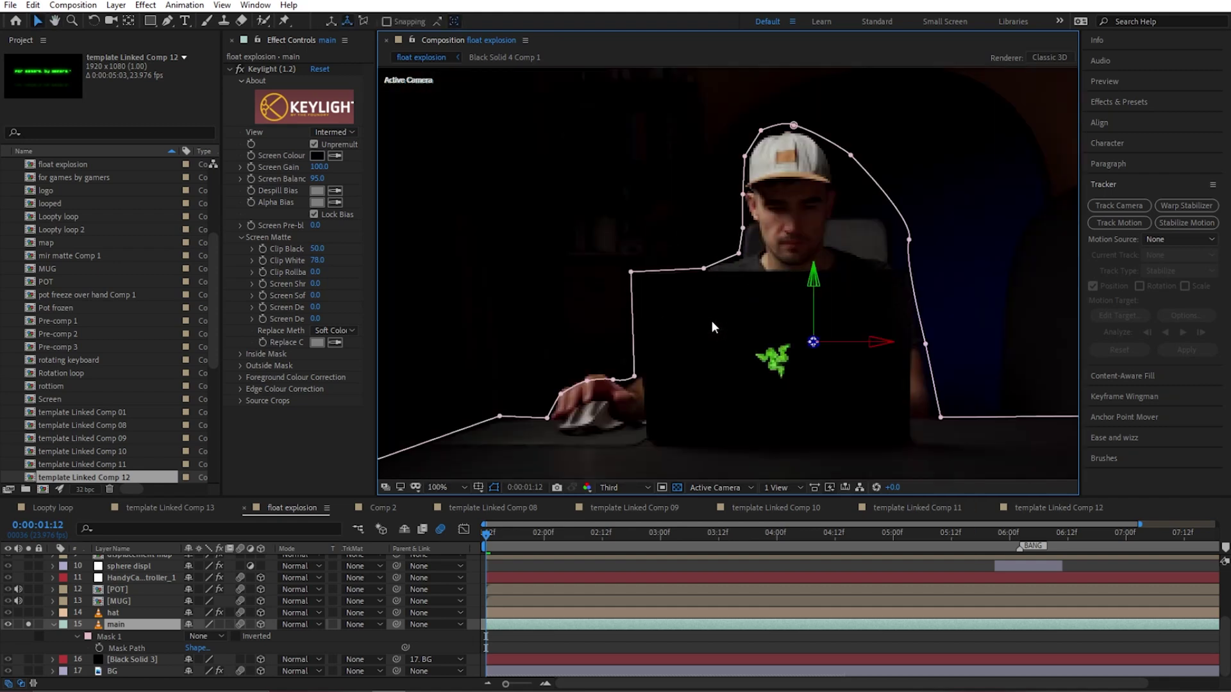
pyautogui.moveTo(674, 393); pyautogui.dragTo(668, 383)
pyautogui.scroll(-3, 622, 337)
pyautogui.scroll(1, 730, 353)
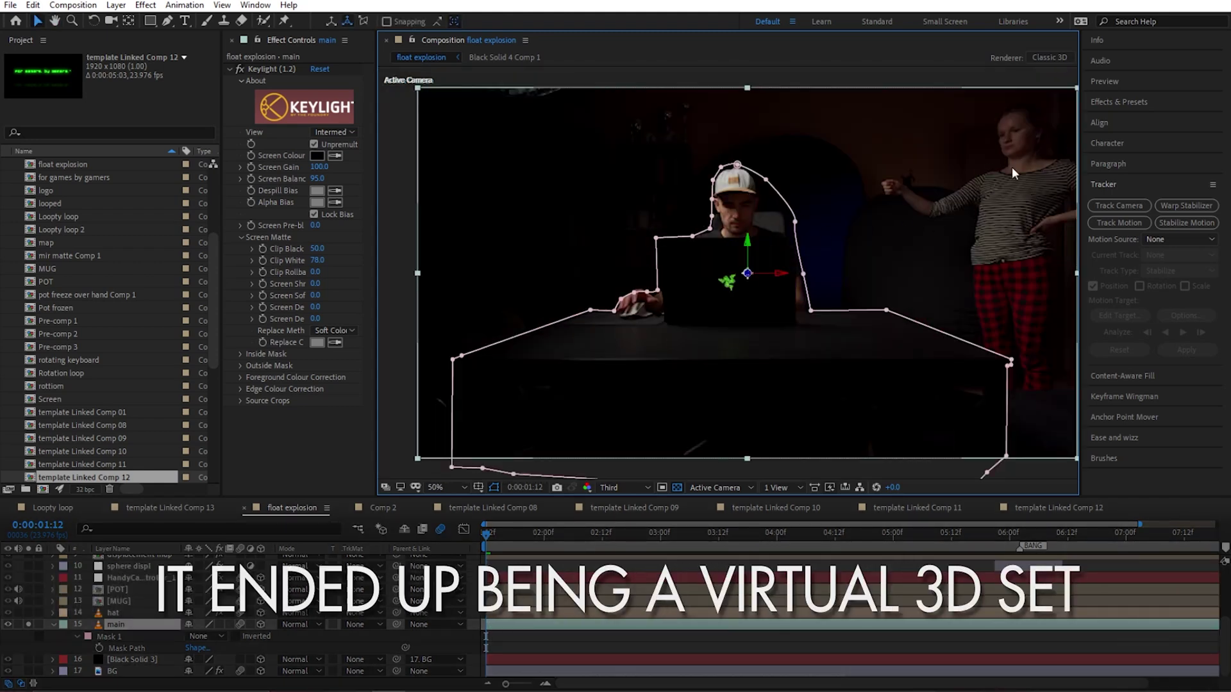
# - Set the main layer's Mask 1 mode to Add at 0:00:05:04 and unsolo the layer
pyautogui.moveTo(498, 542); pyautogui.dragTo(1007, 559)
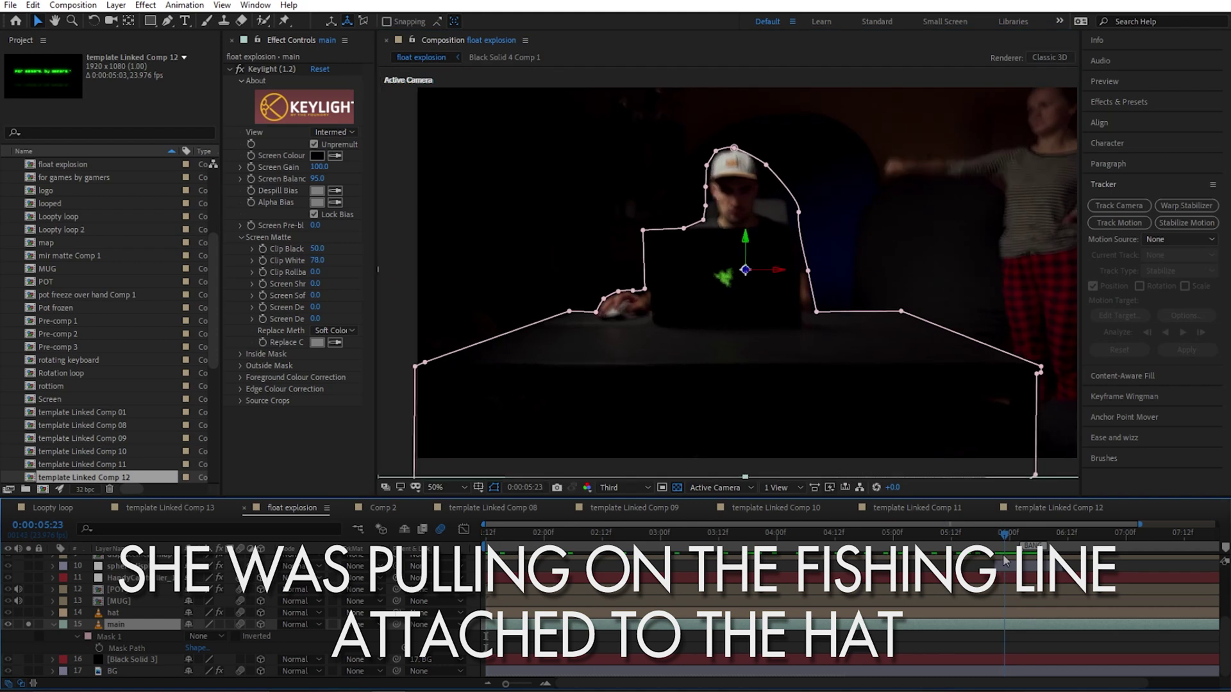
pyautogui.moveTo(1008, 560); pyautogui.dragTo(913, 556)
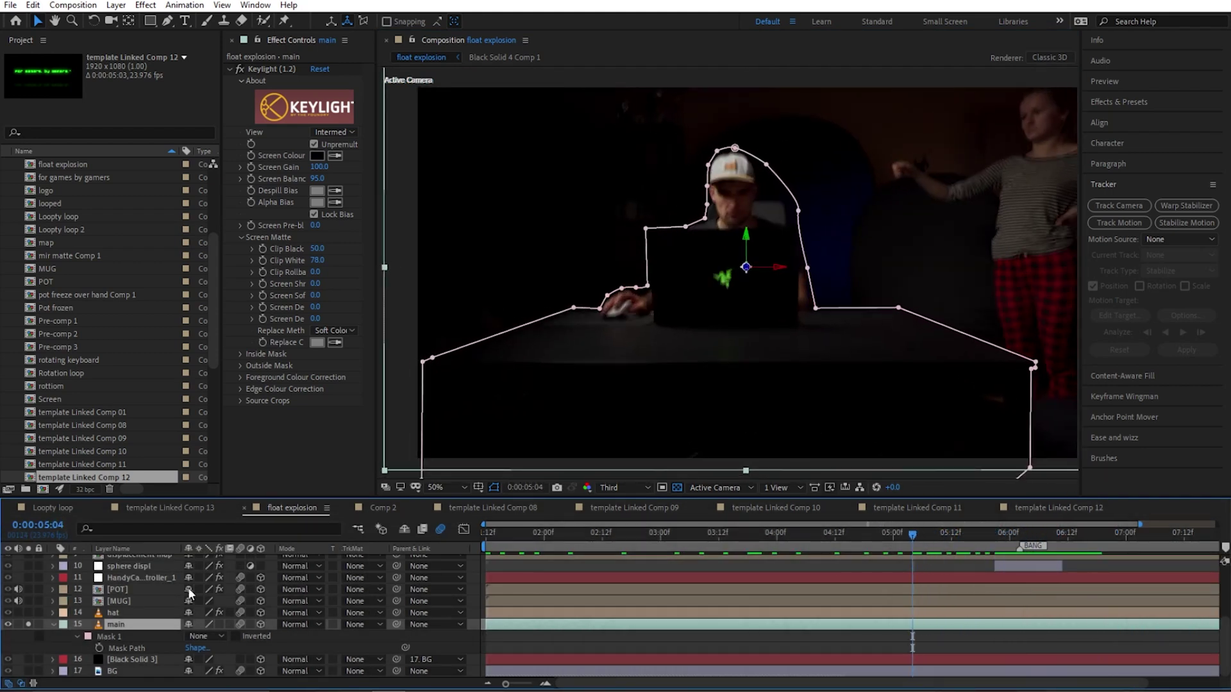
pyautogui.click(205, 637)
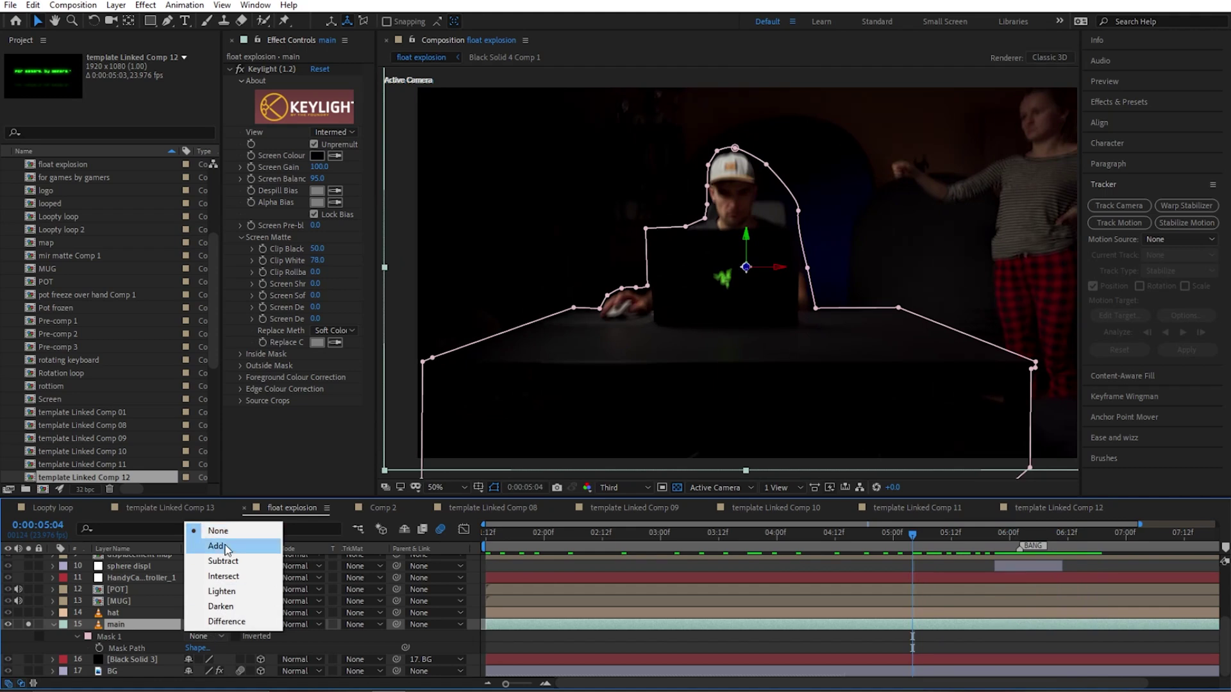
pyautogui.click(217, 546)
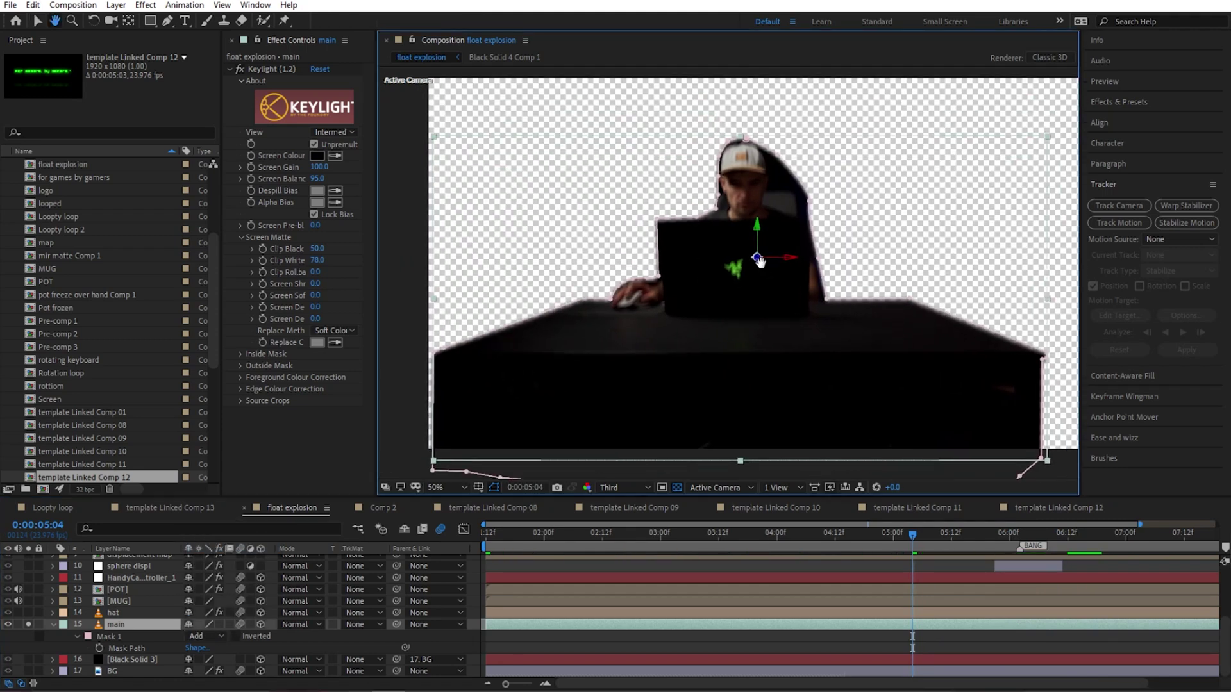
pyautogui.scroll(-2, 789, 271)
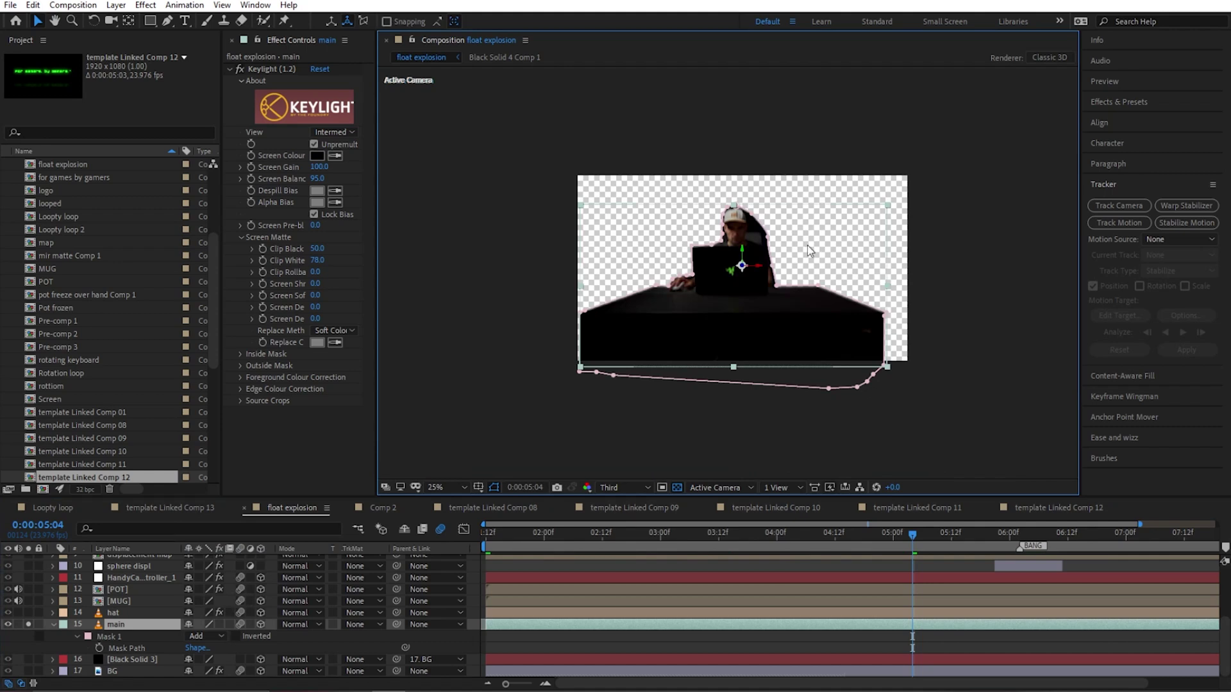
pyautogui.scroll(2, 867, 301)
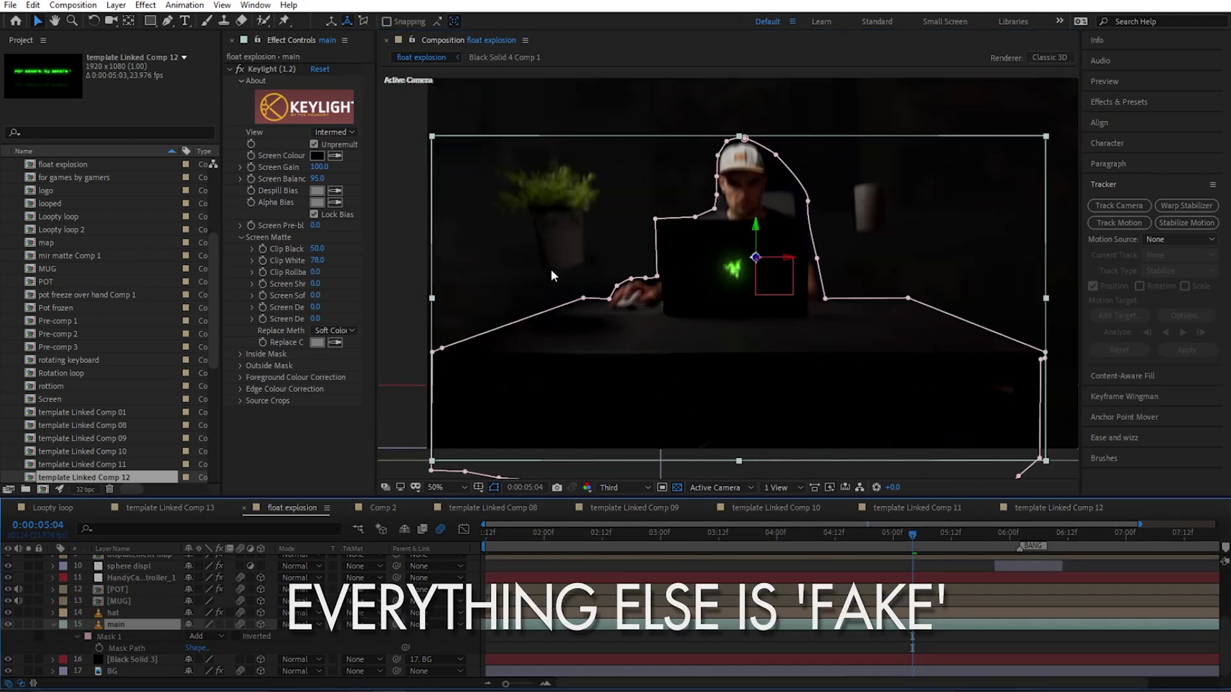
pyautogui.scroll(-2, 585, 292)
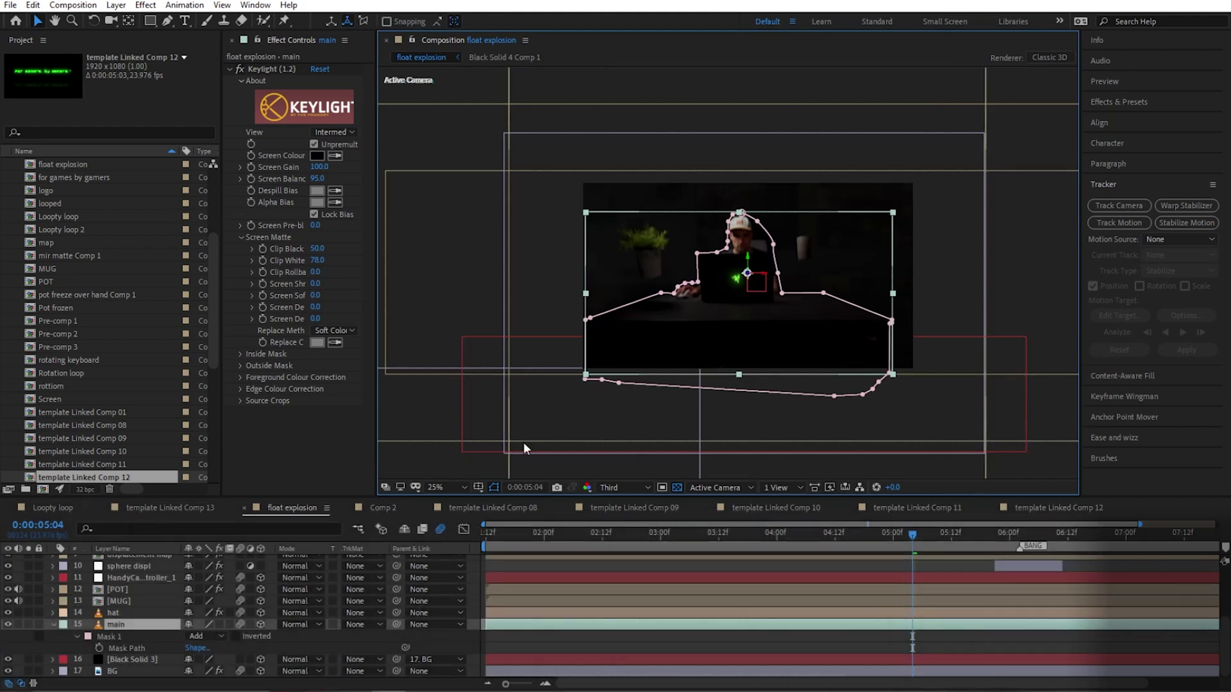
# - Solo the BG layer with its effects turned off and examine the original room photo's perspective
pyautogui.click(29, 671)
pyautogui.scroll(2, 523, 441)
pyautogui.click(219, 671)
pyautogui.scroll(-2, 755, 277)
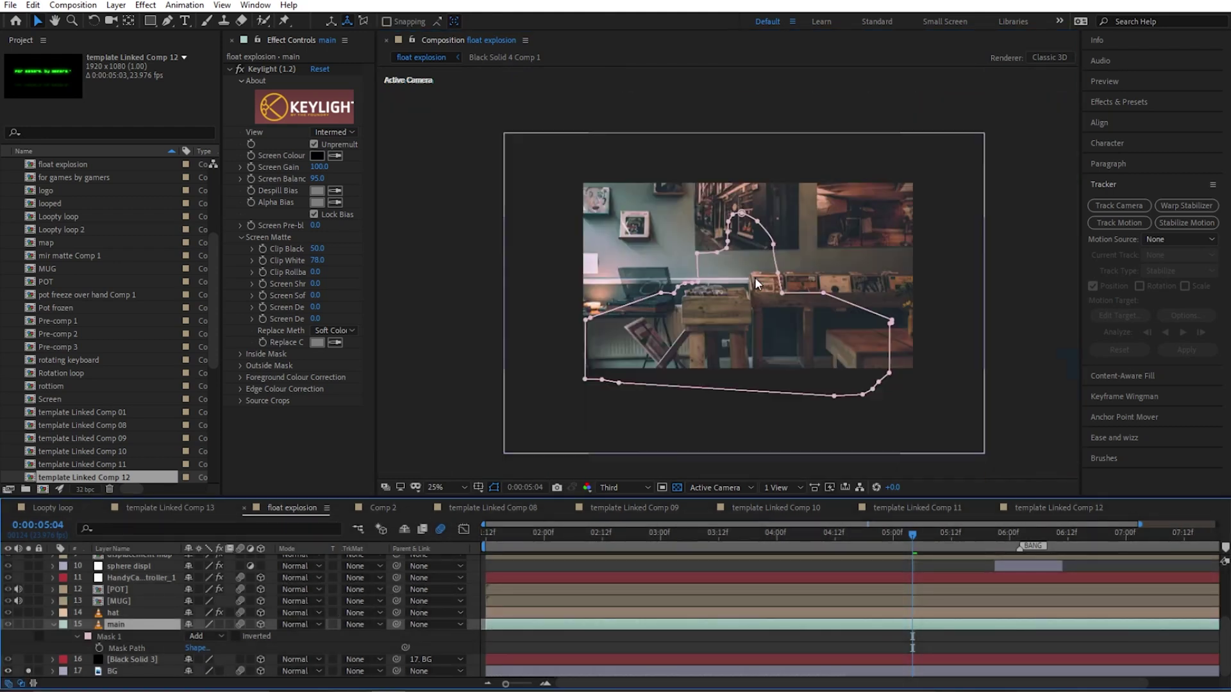
pyautogui.press('.')
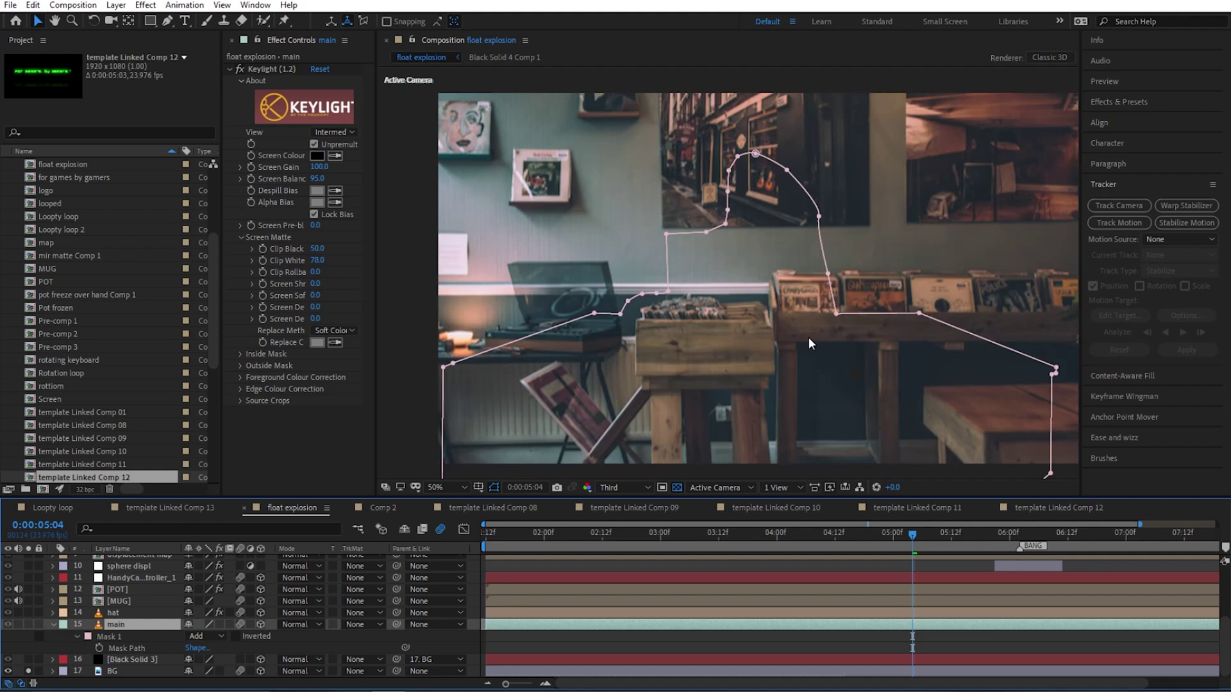
pyautogui.scroll(-2, 745, 244)
pyautogui.scroll(2, 782, 277)
pyautogui.scroll(-2, 782, 276)
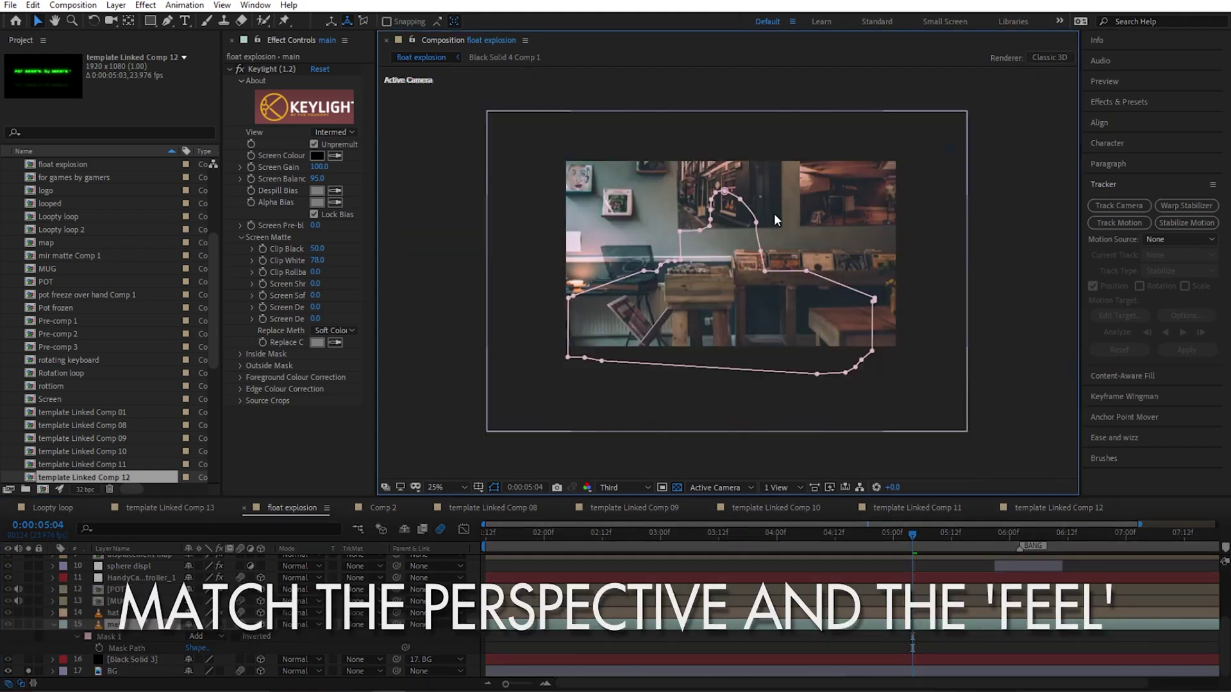
pyautogui.hotkey('ctrl', 'space')
pyautogui.press('Escape')
pyautogui.press('/')
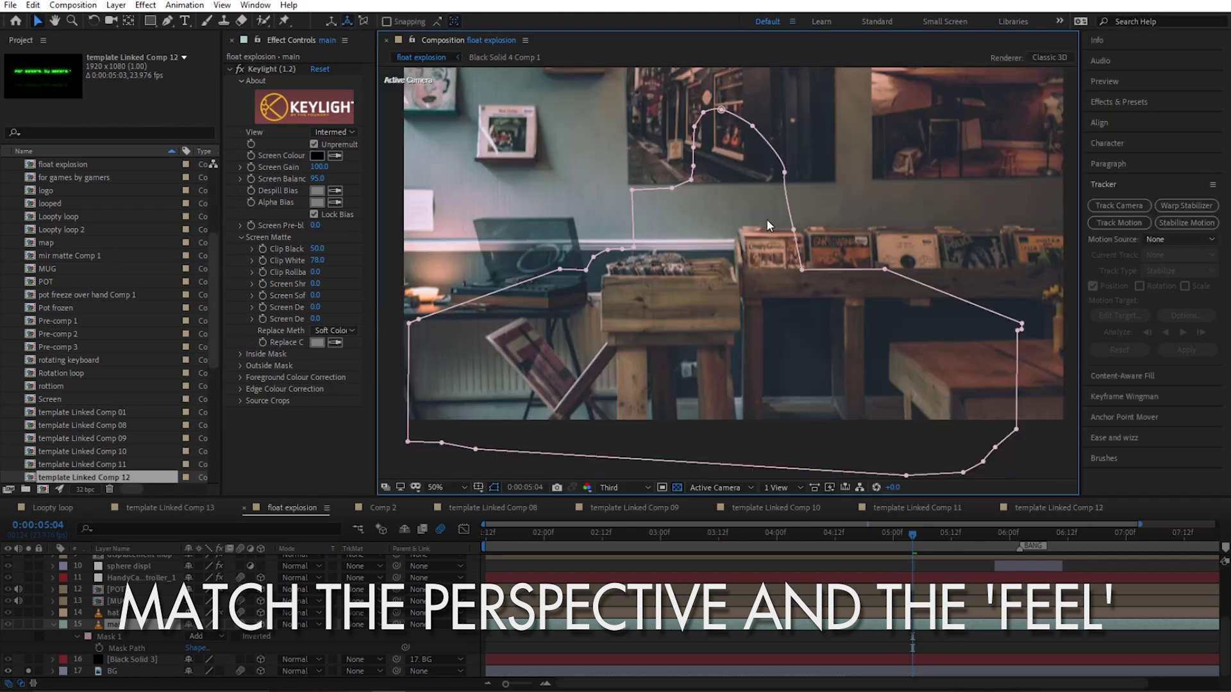
# - Select the BG layer and review its Lumetri Color and Gaussian Blur settings in a widened effects view
pyautogui.click(114, 671)
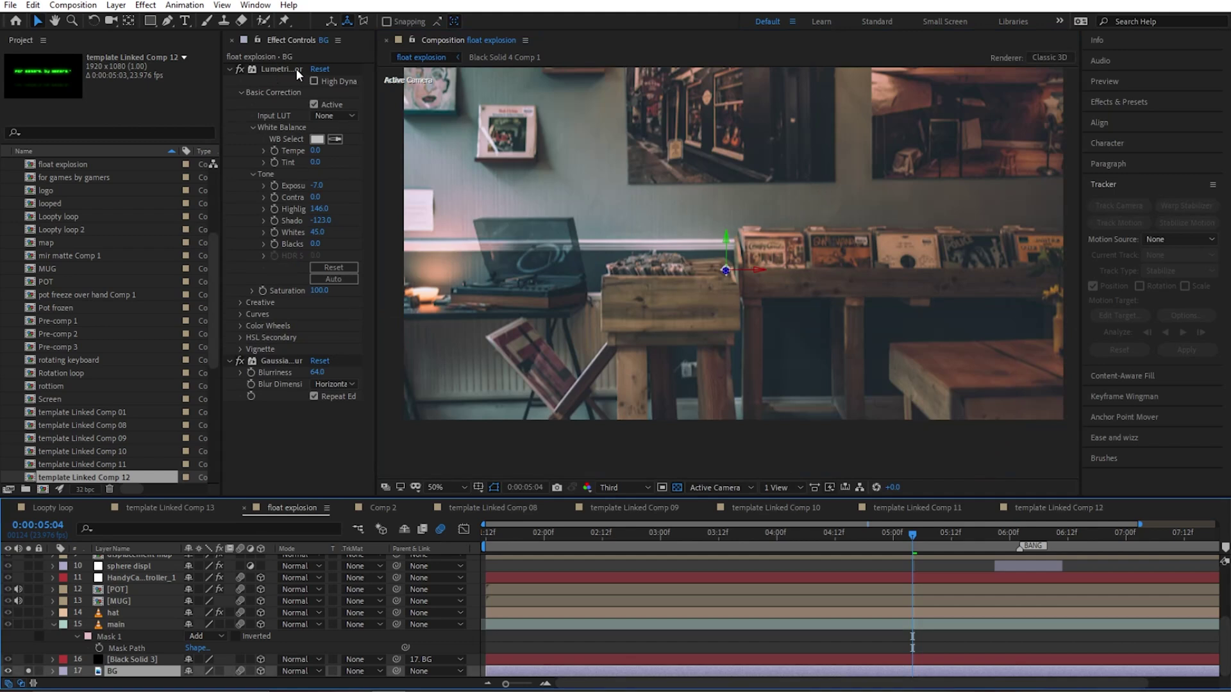
pyautogui.moveTo(377, 124); pyautogui.dragTo(484, 125)
pyautogui.click(274, 69)
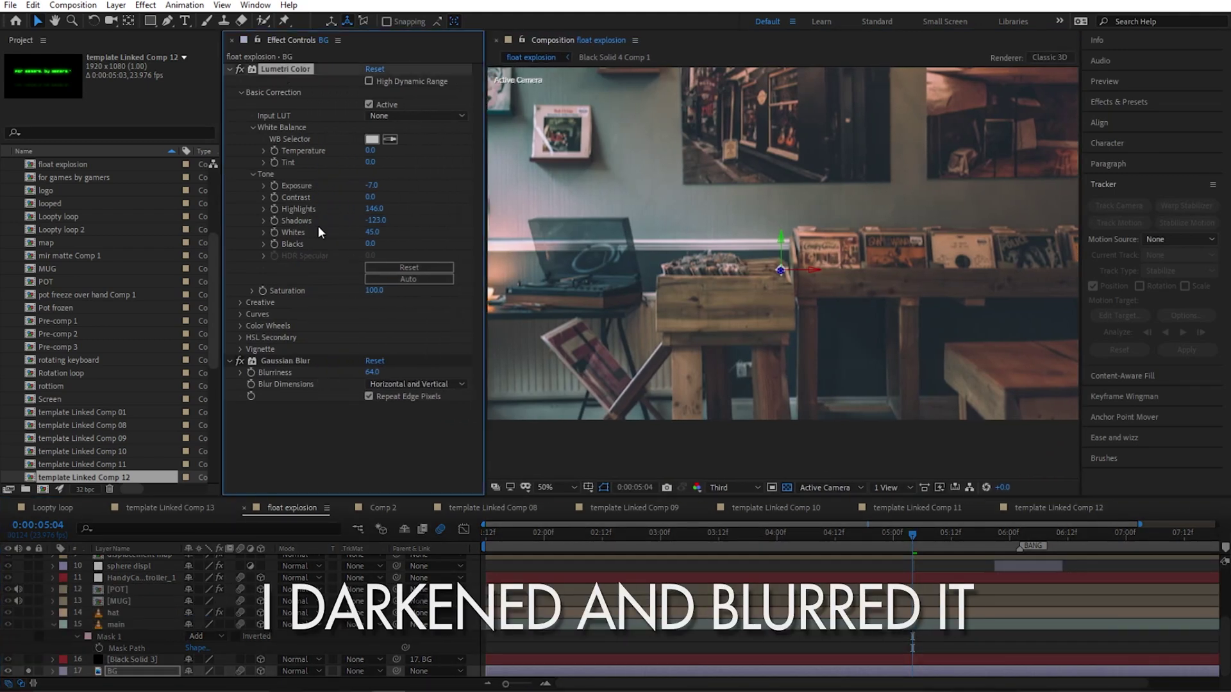
pyautogui.click(289, 362)
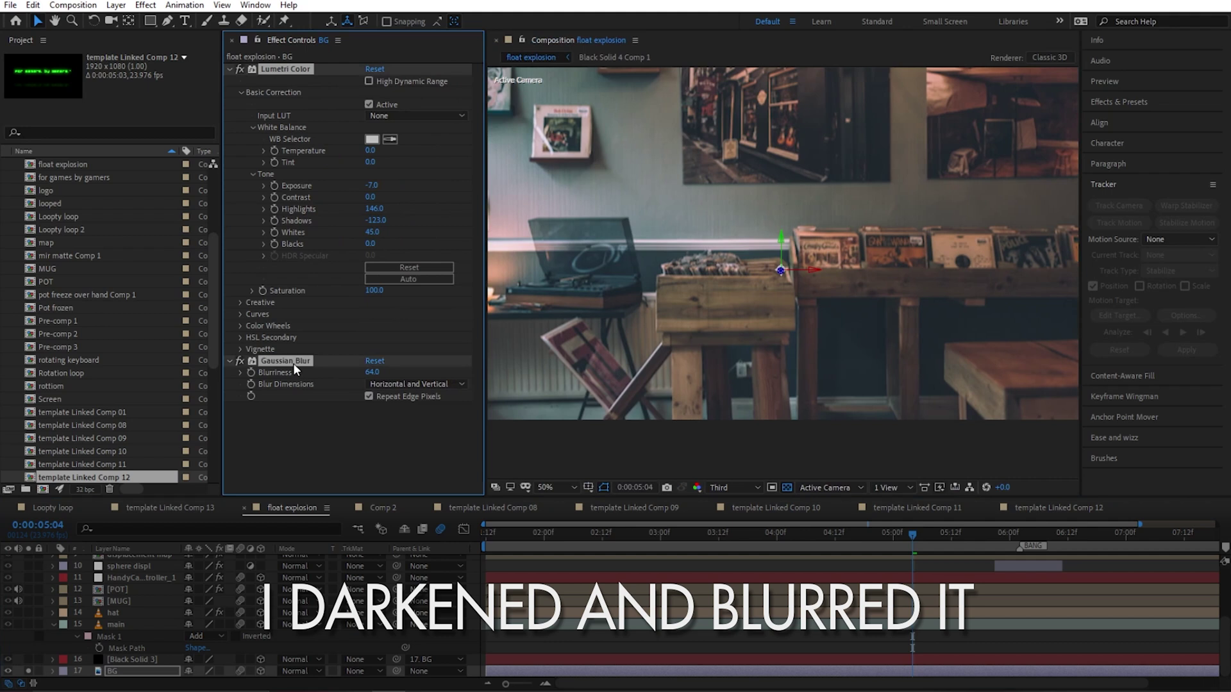
# - Unsolo the BG layer, turn its effects back on and narrow the effects view
pyautogui.click(28, 672)
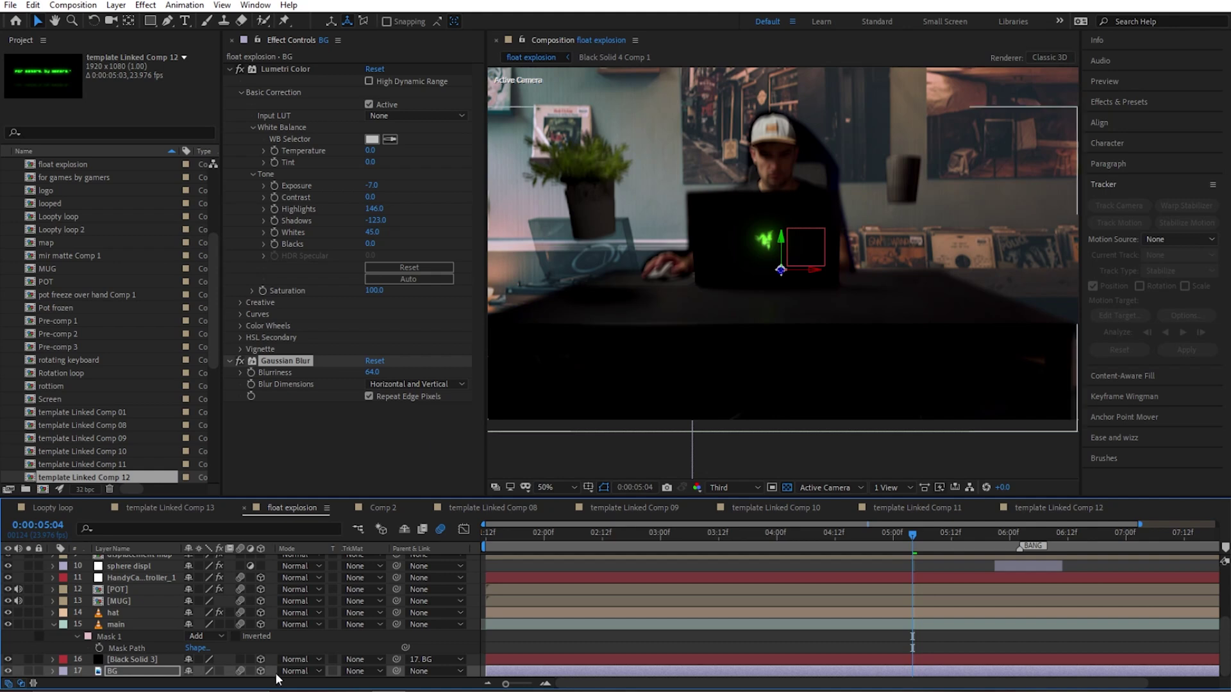
pyautogui.click(219, 671)
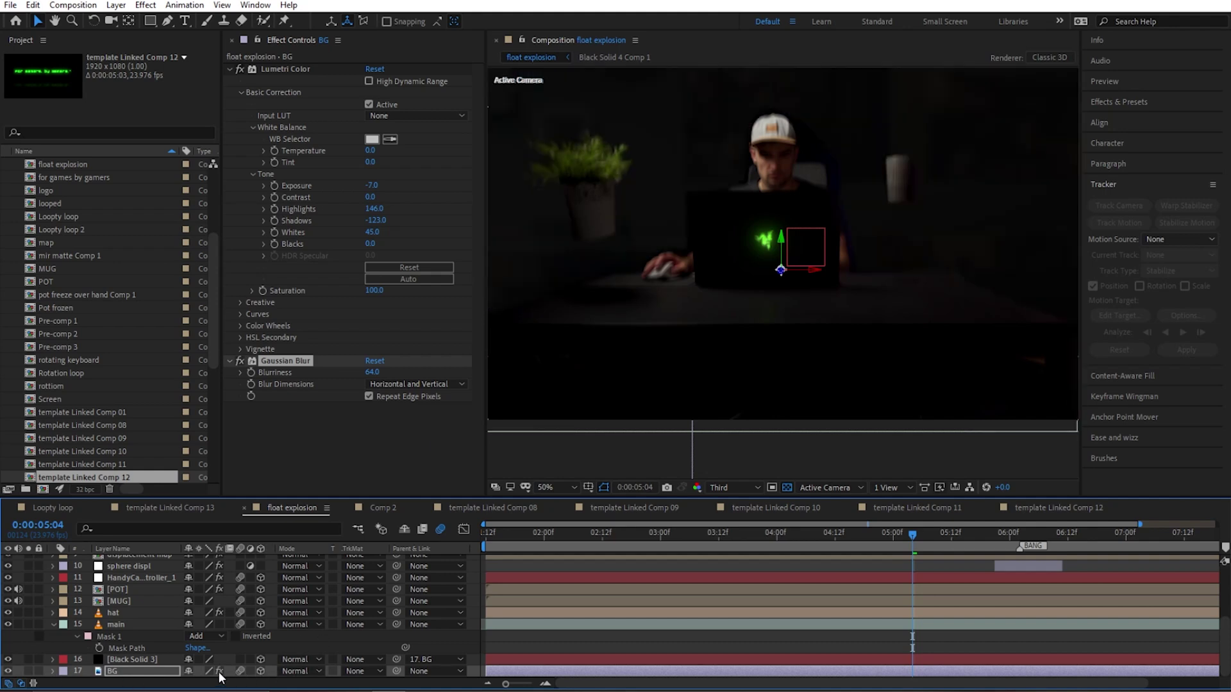
pyautogui.moveTo(692, 201); pyautogui.dragTo(769, 276)
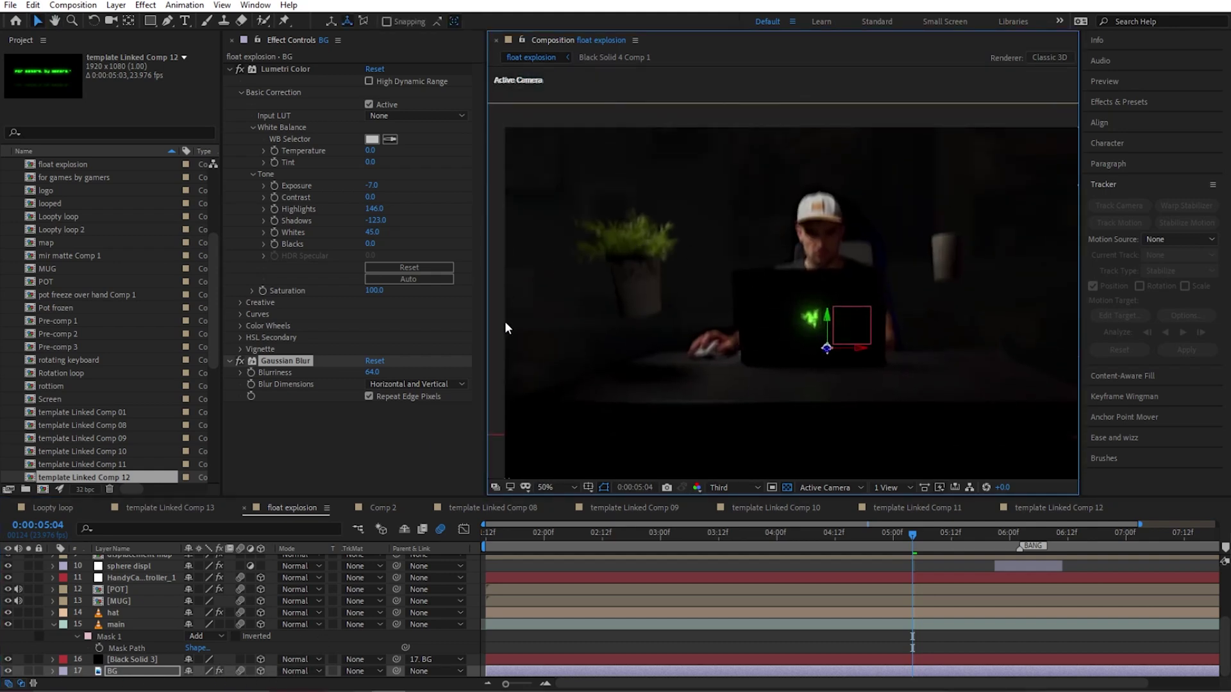
pyautogui.moveTo(487, 338); pyautogui.dragTo(472, 338)
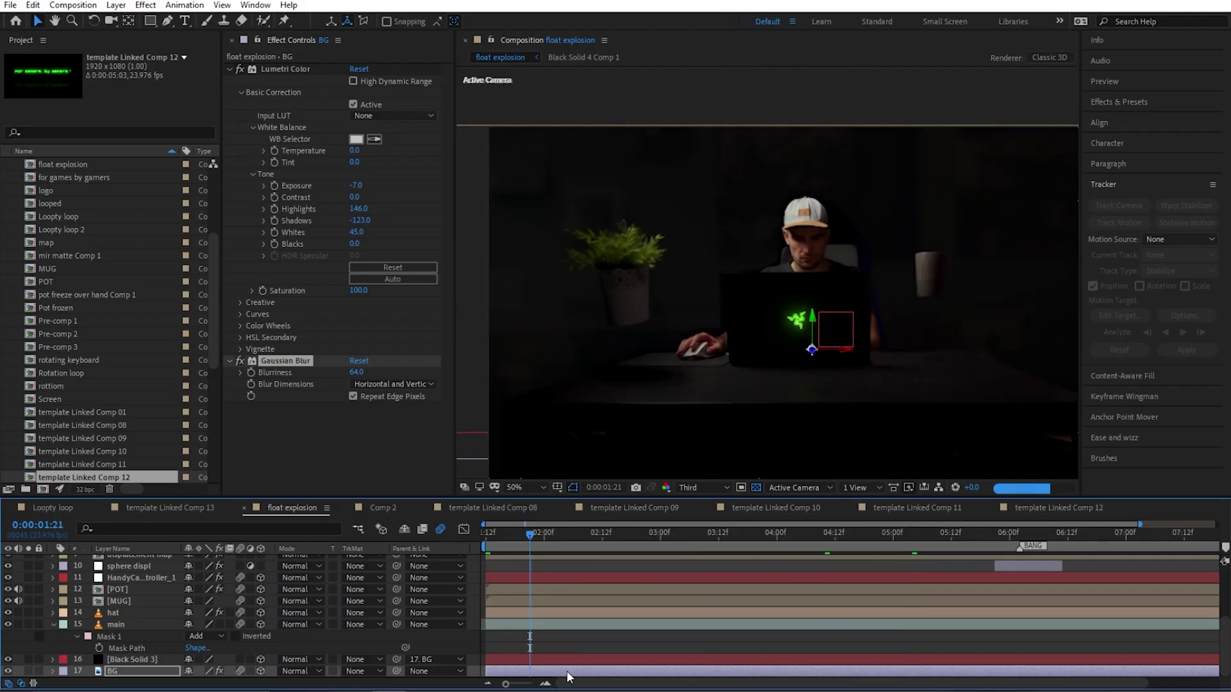
# - Show the scene in Custom View 1 and examine how the main, BG and other layers are spaced in 3D relative to the camera
pyautogui.click(798, 487)
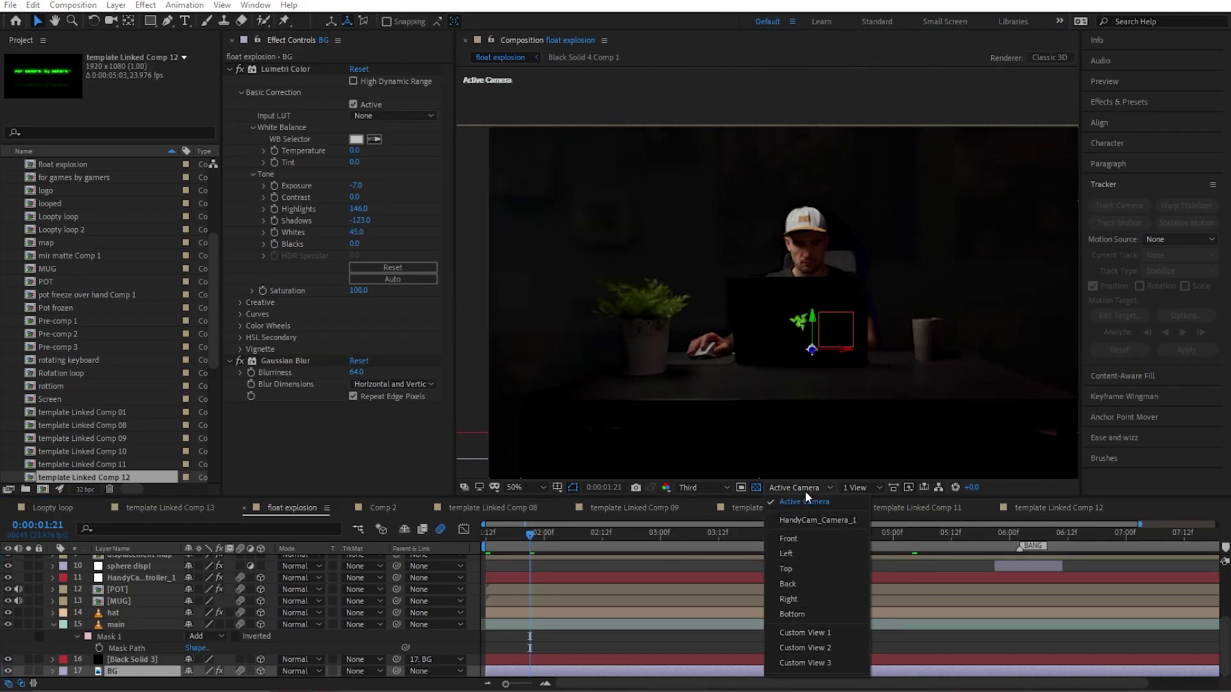
pyautogui.click(806, 631)
pyautogui.scroll(-3, 745, 314)
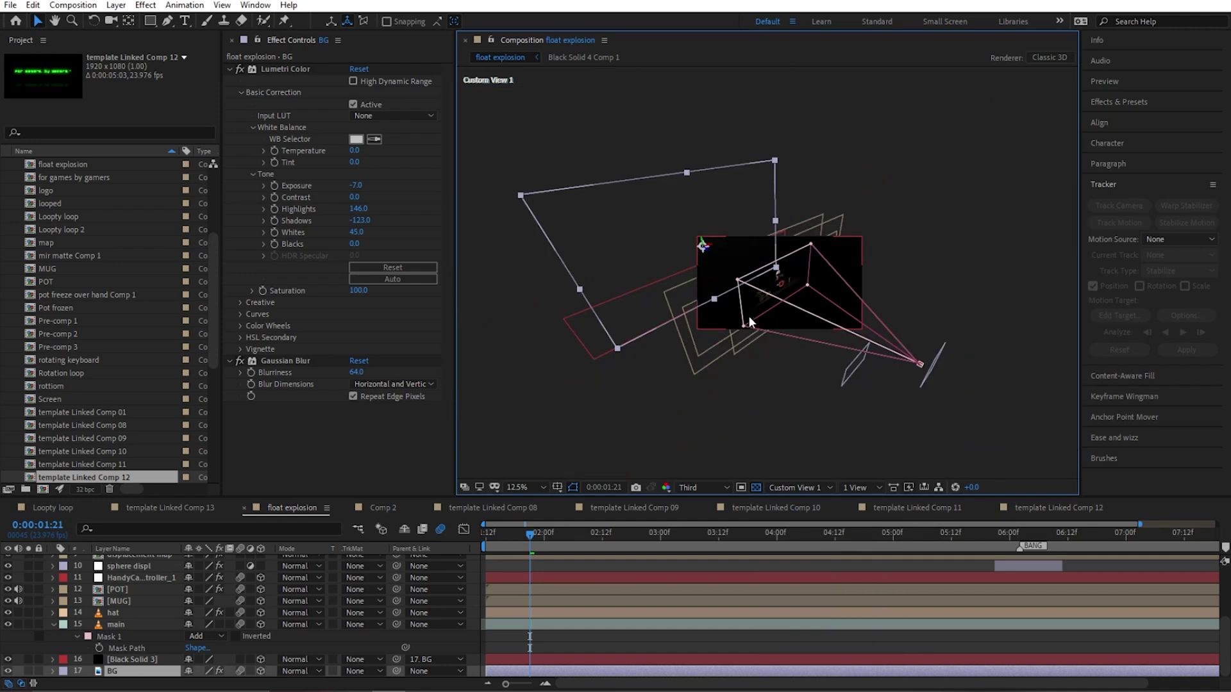
pyautogui.scroll(1, 763, 318)
pyautogui.moveTo(803, 328); pyautogui.dragTo(744, 275)
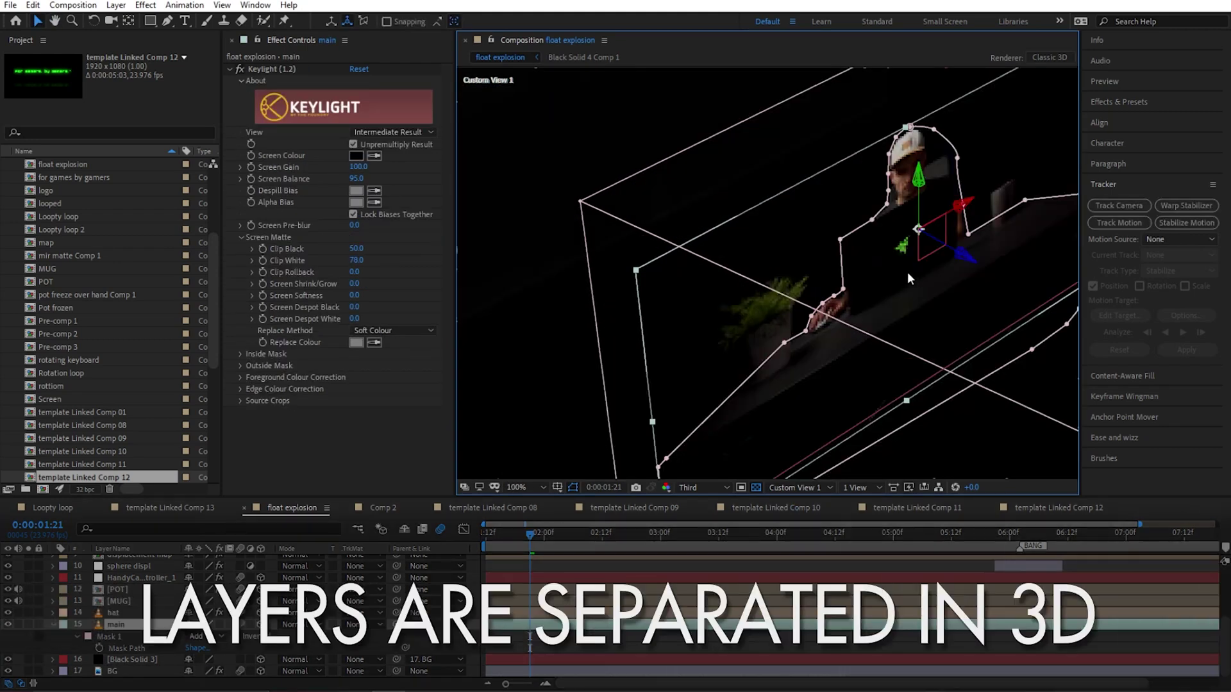
pyautogui.scroll(-2, 877, 271)
pyautogui.click(659, 118)
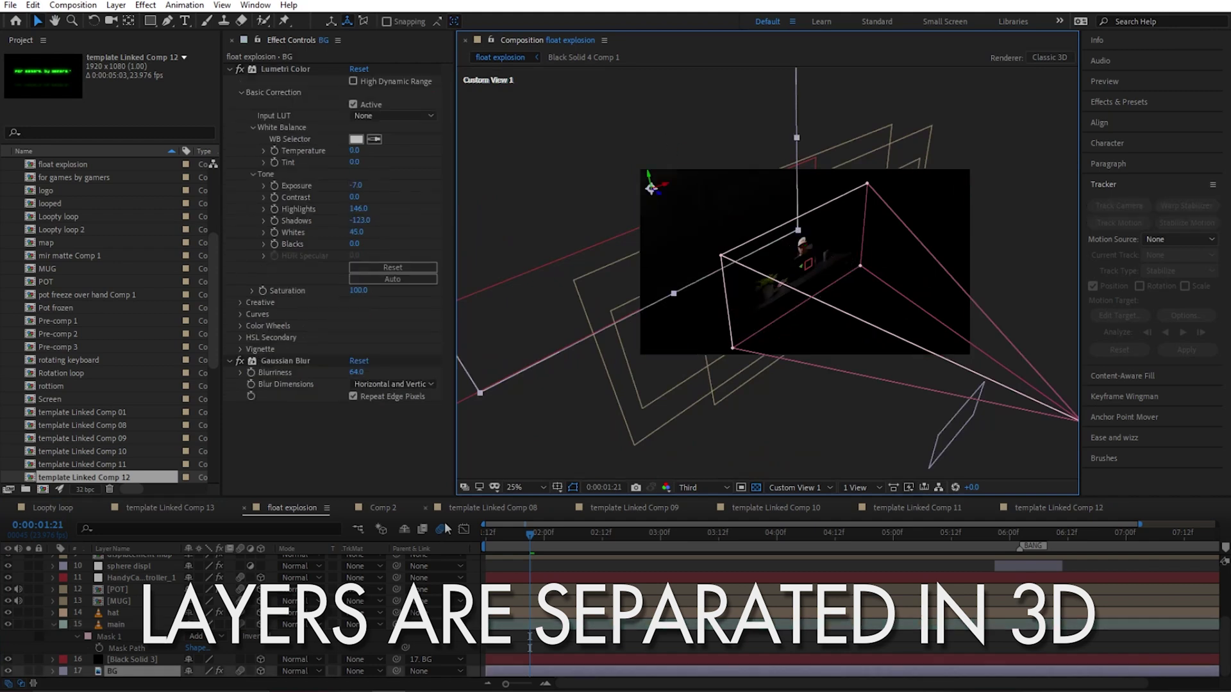
pyautogui.scroll(-2, 705, 230)
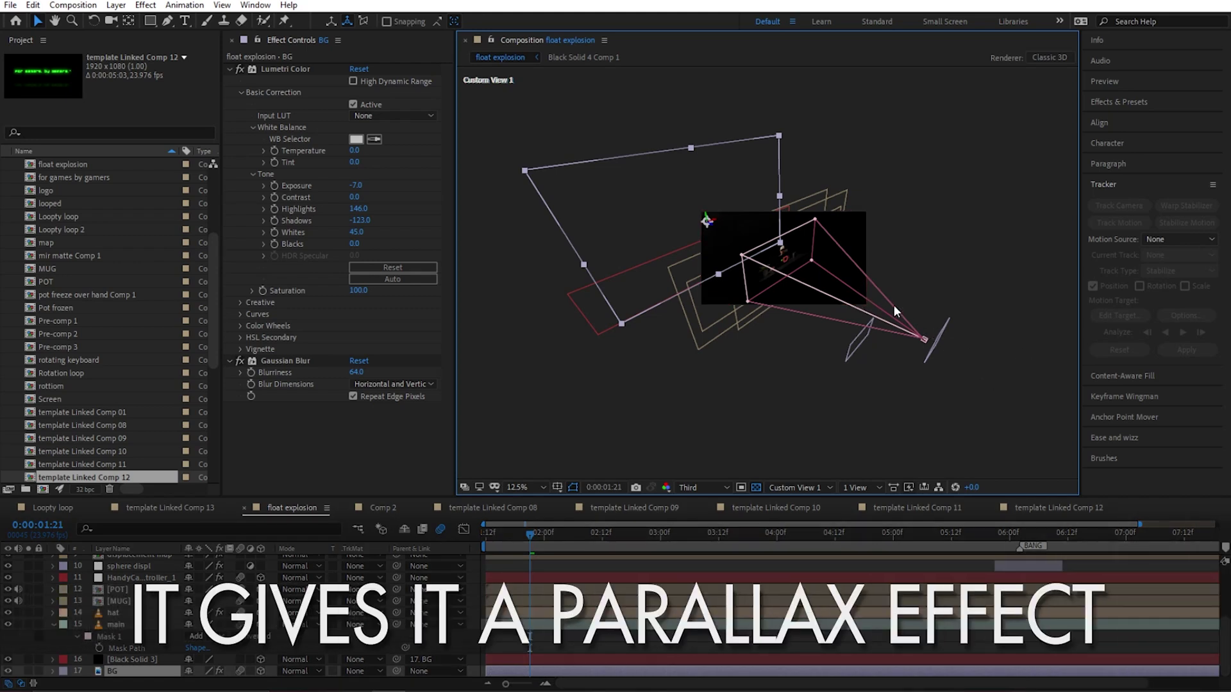
# - Return the 3D view to Active Camera and scrub through the shot to 0:00:07:18 to review the parallax
pyautogui.click(807, 490)
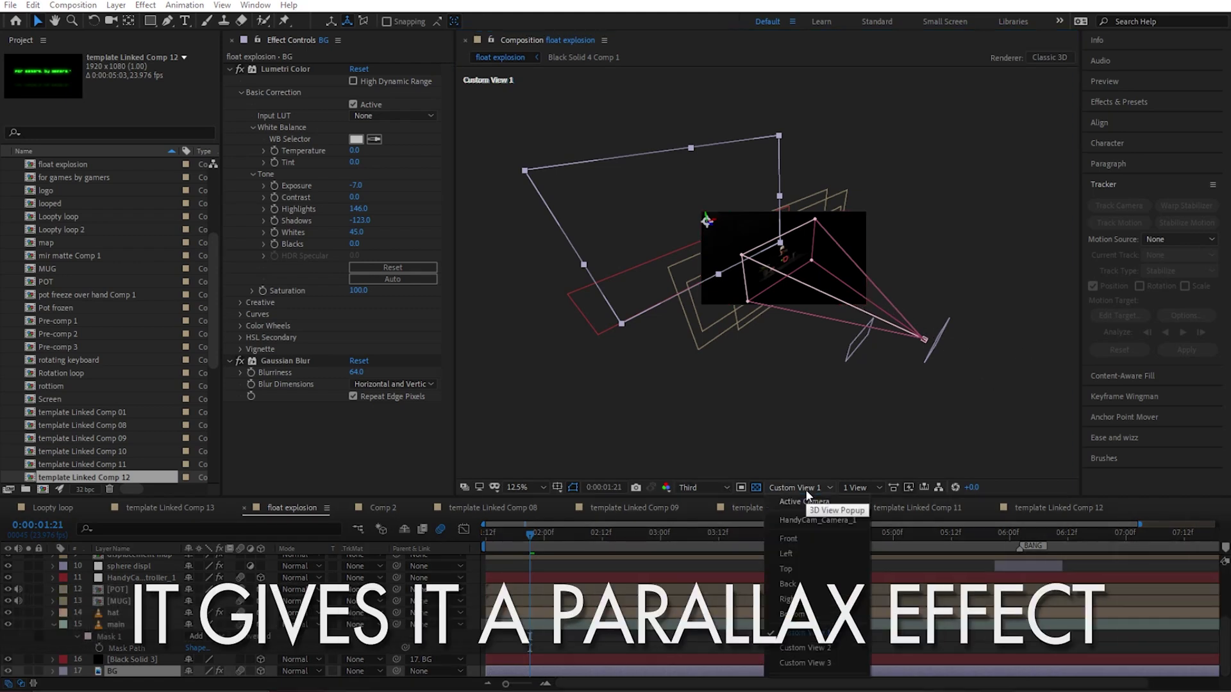
pyautogui.click(801, 508)
pyautogui.scroll(2, 769, 224)
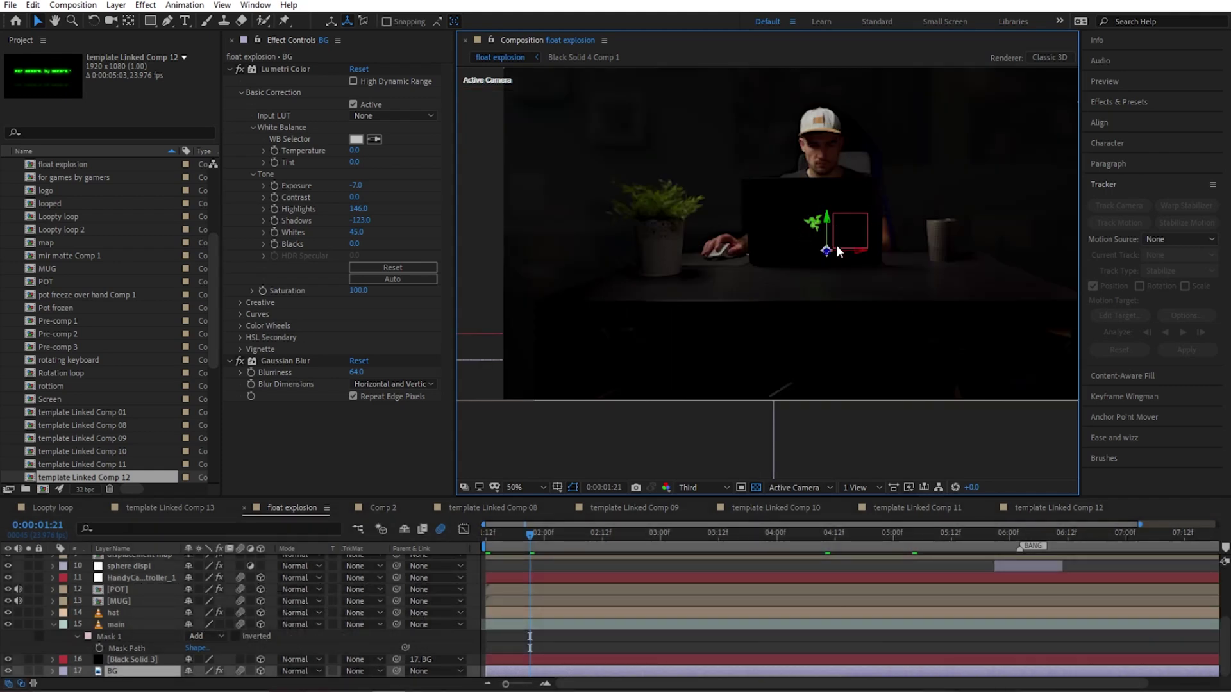
pyautogui.moveTo(546, 552); pyautogui.dragTo(1164, 553)
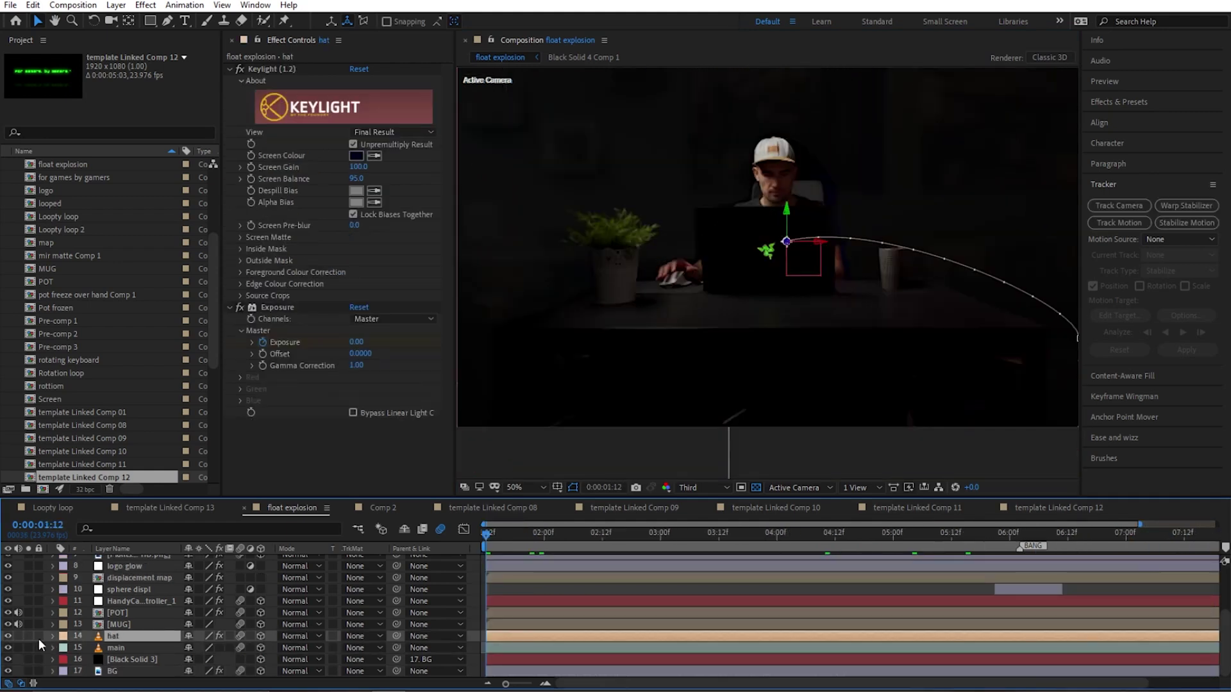
# - Solo the hat layer, scrub it to 0:00:06:03 at the BANG marker and unsolo it
pyautogui.click(29, 636)
pyautogui.scroll(-4, 764, 192)
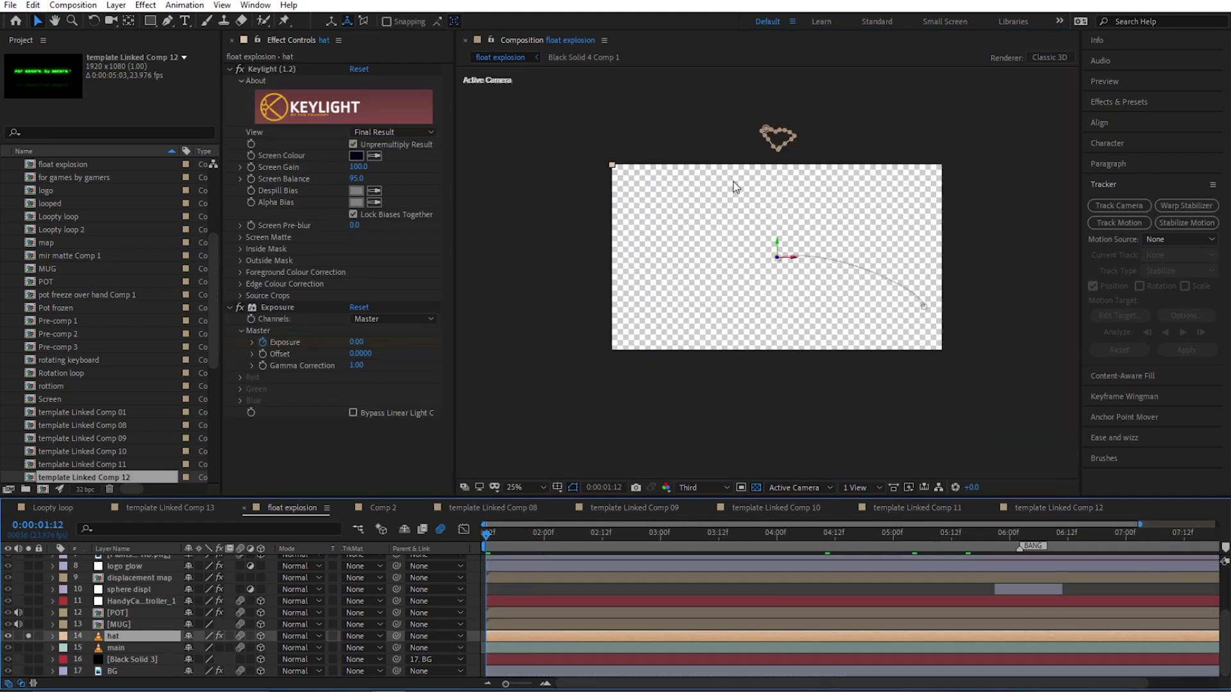
pyautogui.scroll(2, 763, 270)
pyautogui.moveTo(488, 534); pyautogui.dragTo(1024, 551)
pyautogui.click(28, 636)
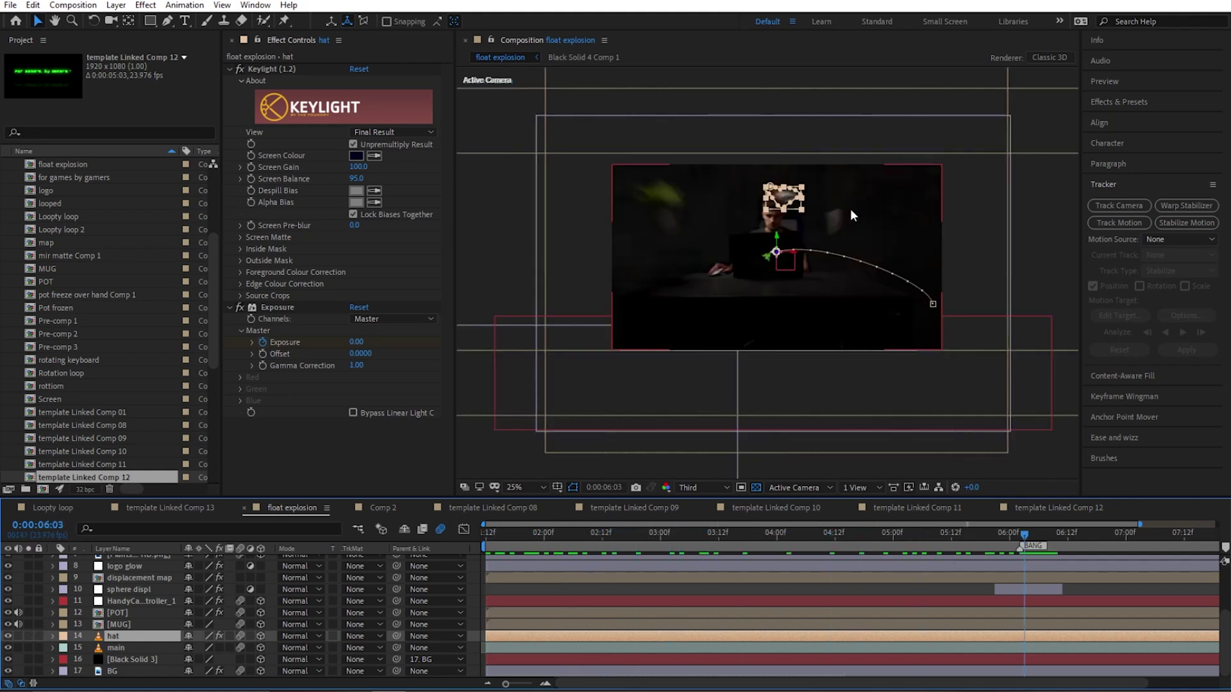
# - Scrub the isolated hat layer from 0:00:06:10 to 0:00:06:14 to examine its freeze frame and motion path
pyautogui.scroll(1, 833, 209)
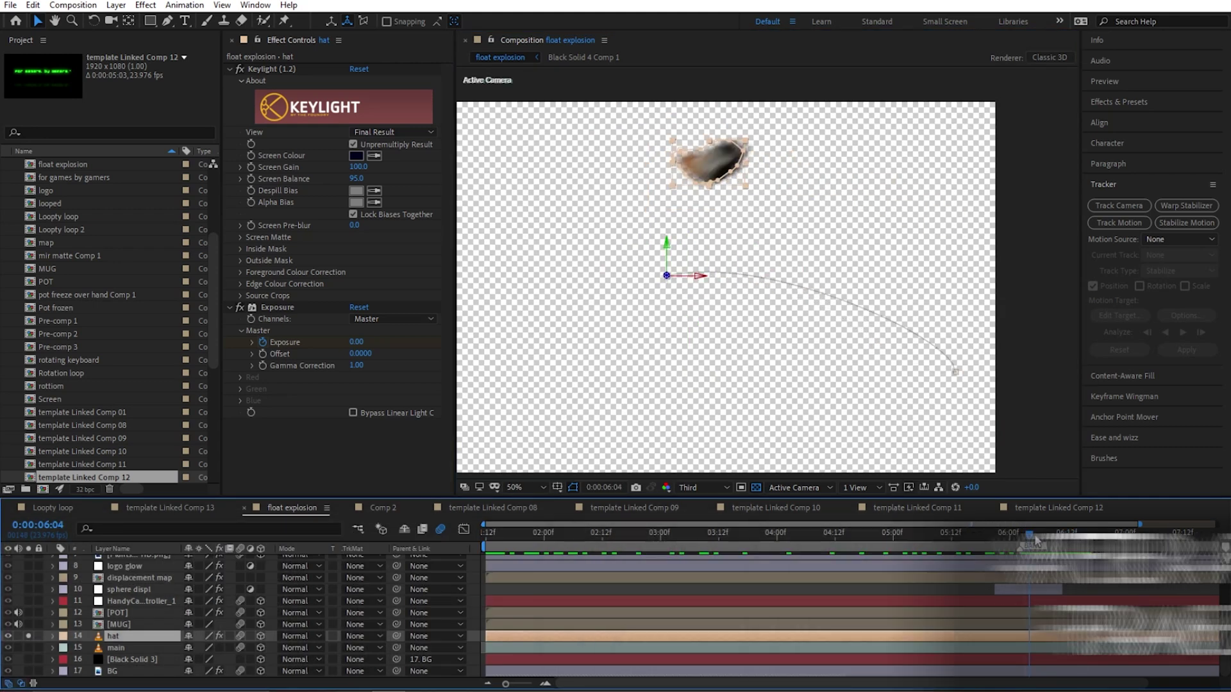
pyautogui.moveTo(1036, 539); pyautogui.dragTo(1061, 536)
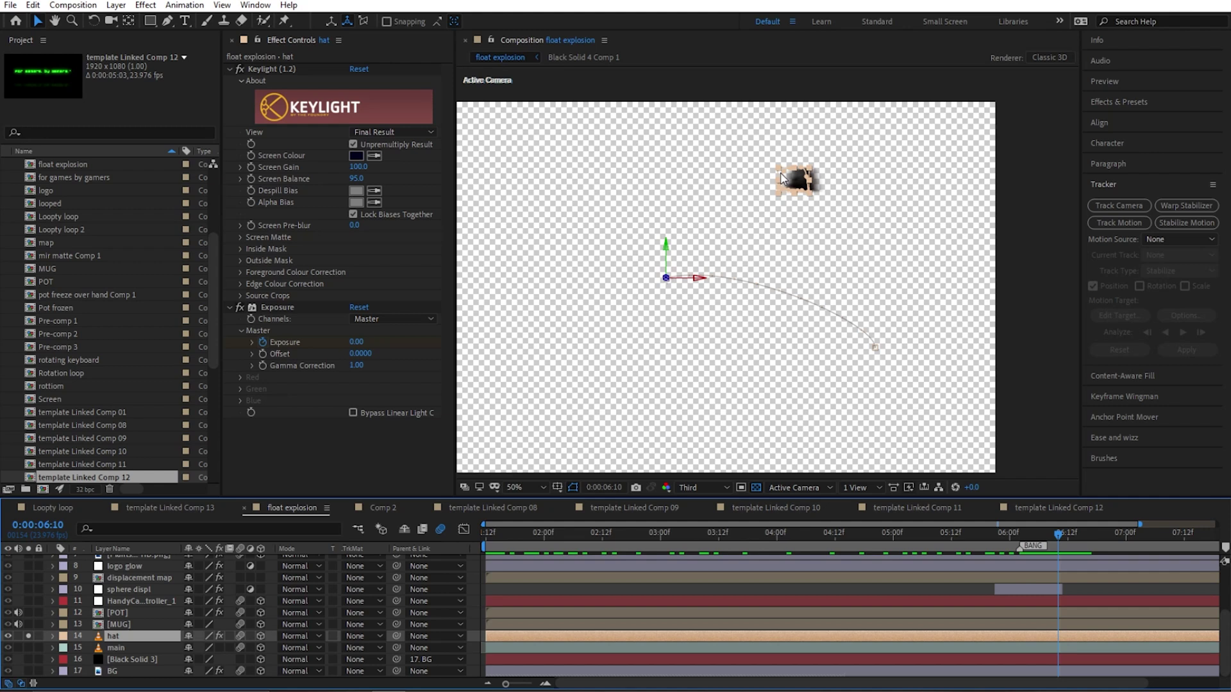
pyautogui.moveTo(1062, 538)
pyautogui.mouseDown()
pyautogui.moveTo(1112, 539)
pyautogui.moveTo(1075, 535)
pyautogui.mouseUp()
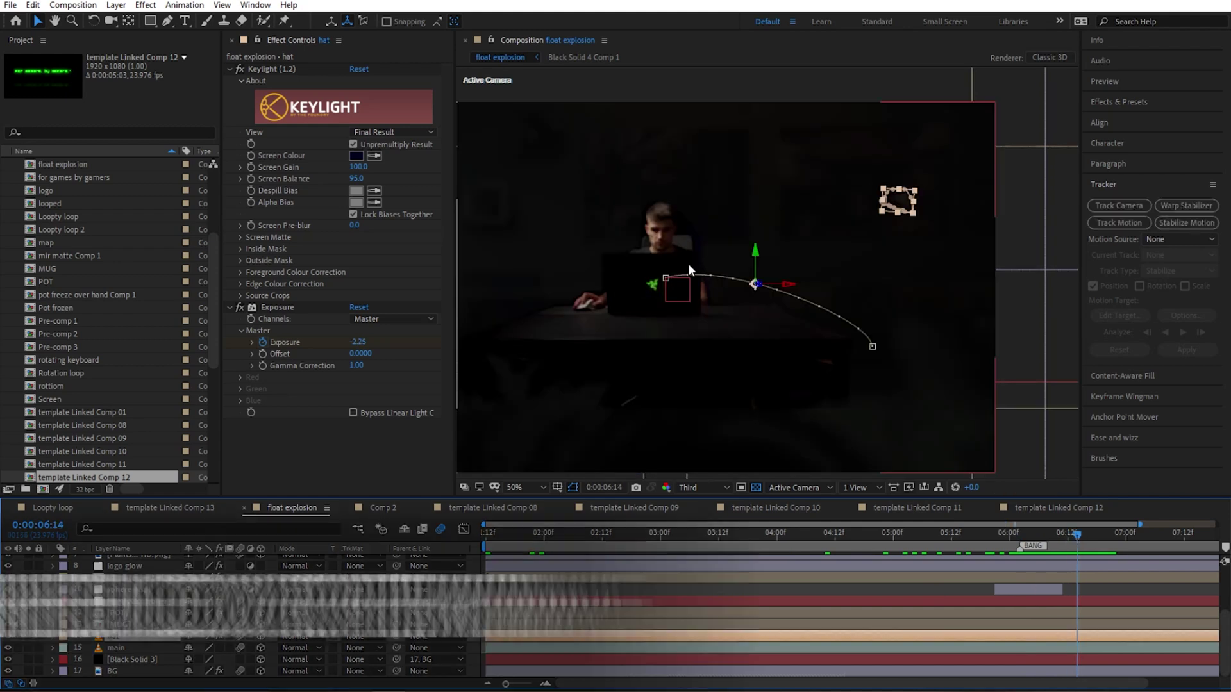
# - Examine the hat's darkening Exposure as it flies out of frame in the full scene and return to 0:00:01:12
pyautogui.scroll(1, 936, 192)
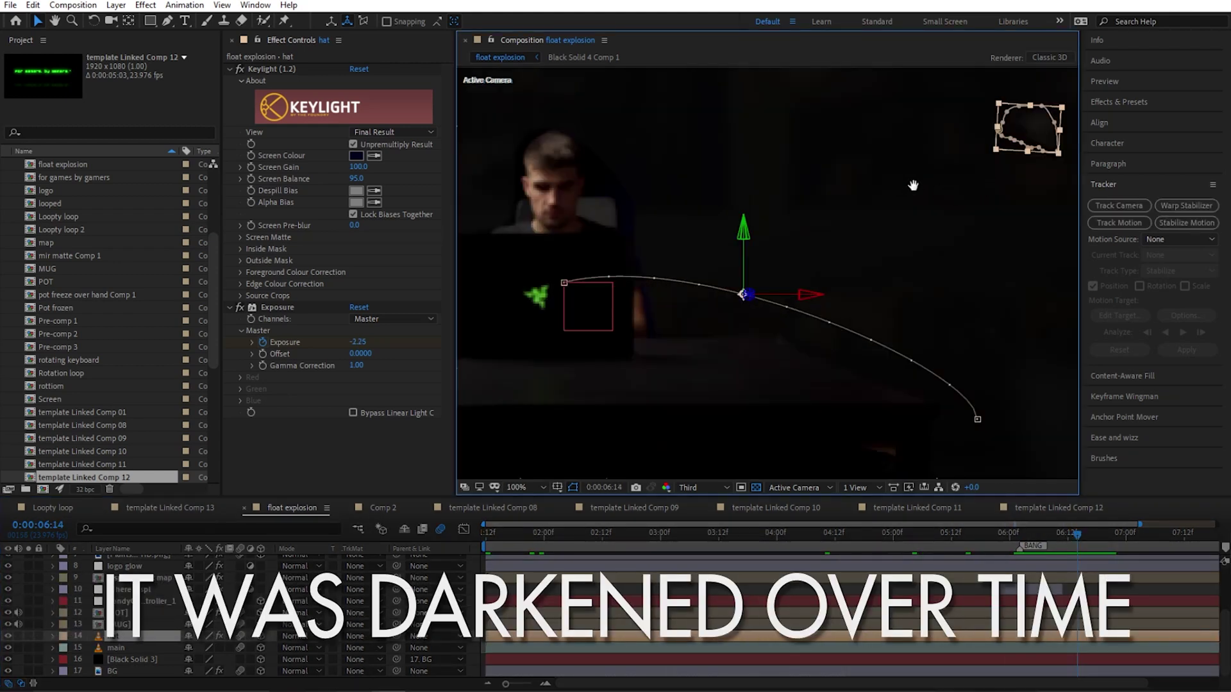
pyautogui.moveTo(936, 191); pyautogui.dragTo(820, 218)
pyautogui.moveTo(1076, 538); pyautogui.dragTo(1104, 537)
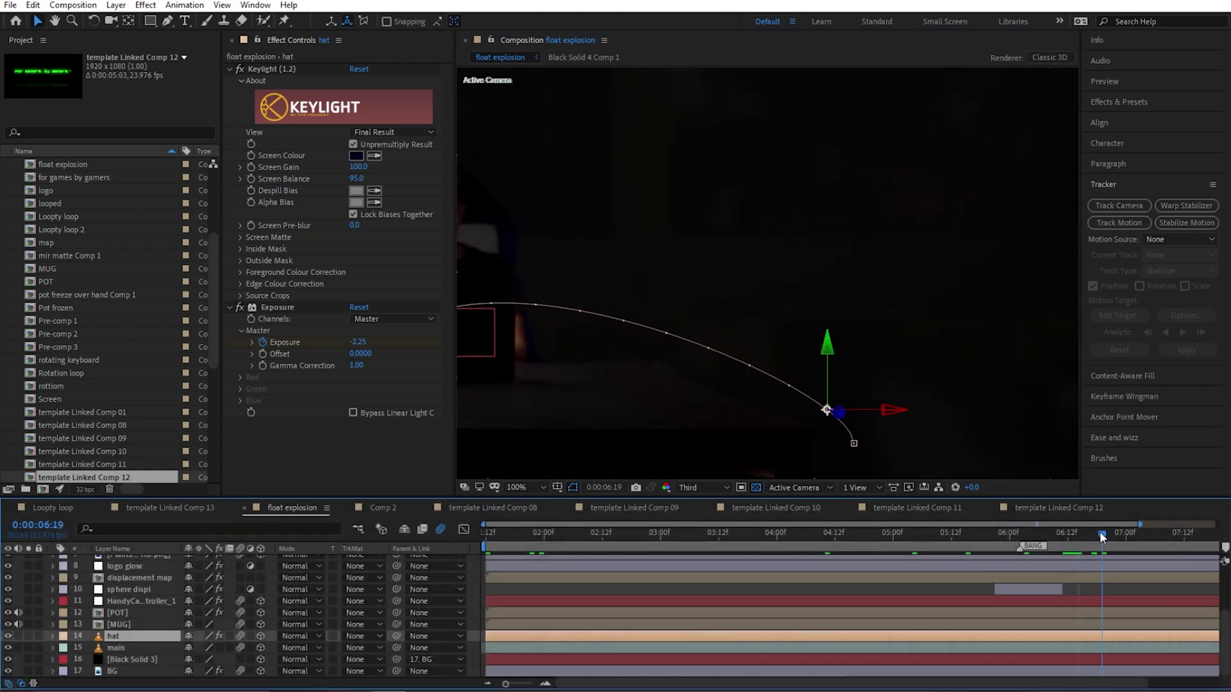
pyautogui.scroll(-4, 851, 259)
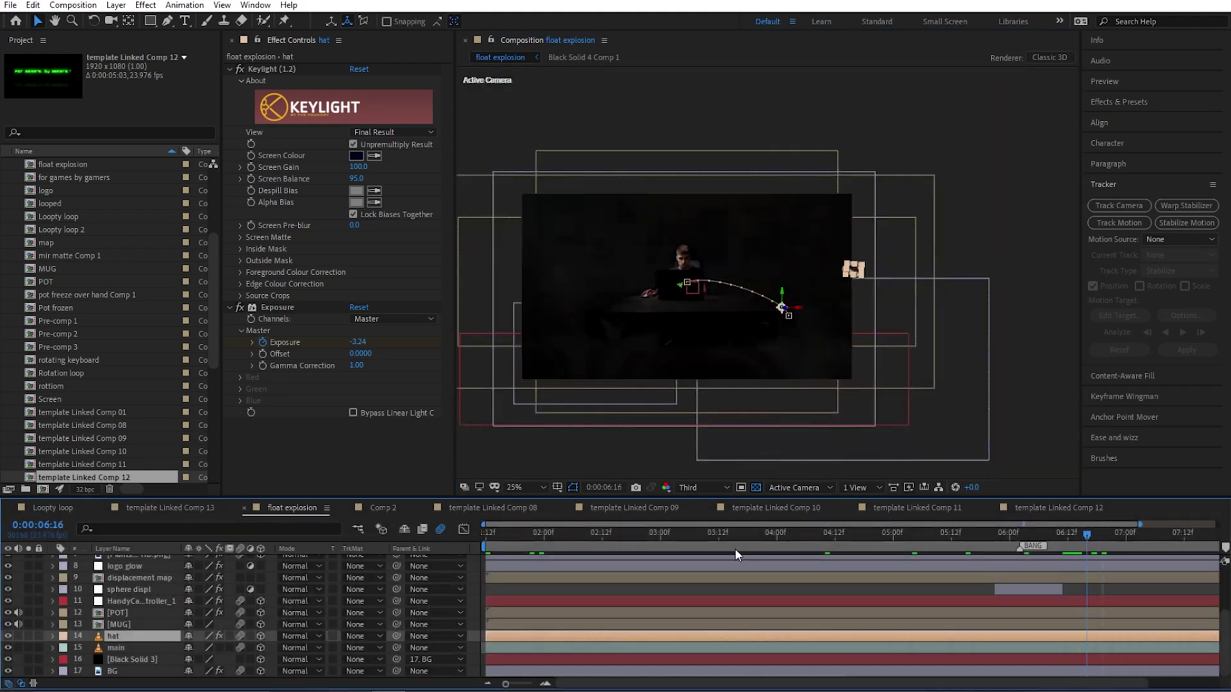
pyautogui.moveTo(955, 543); pyautogui.dragTo(387, 560)
# - Solo the MUG and POT layers together in the float explosion composition
pyautogui.click(117, 625)
pyautogui.click(29, 624)
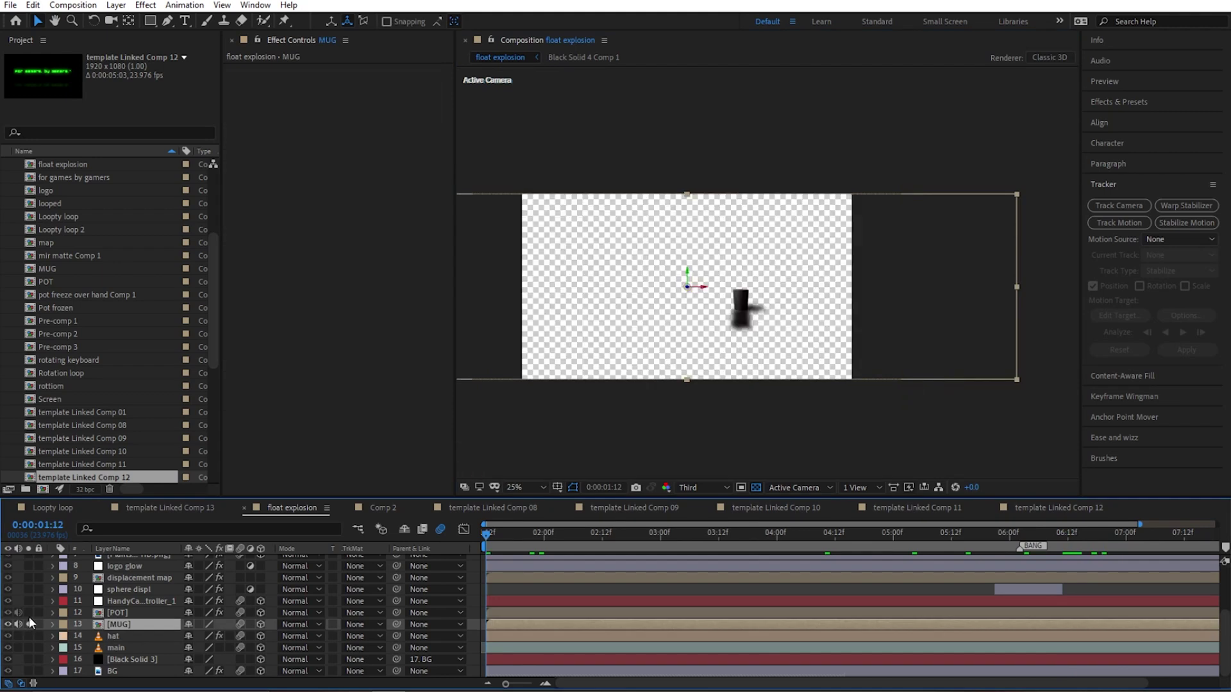
pyautogui.click(29, 613)
pyautogui.scroll(2, 537, 334)
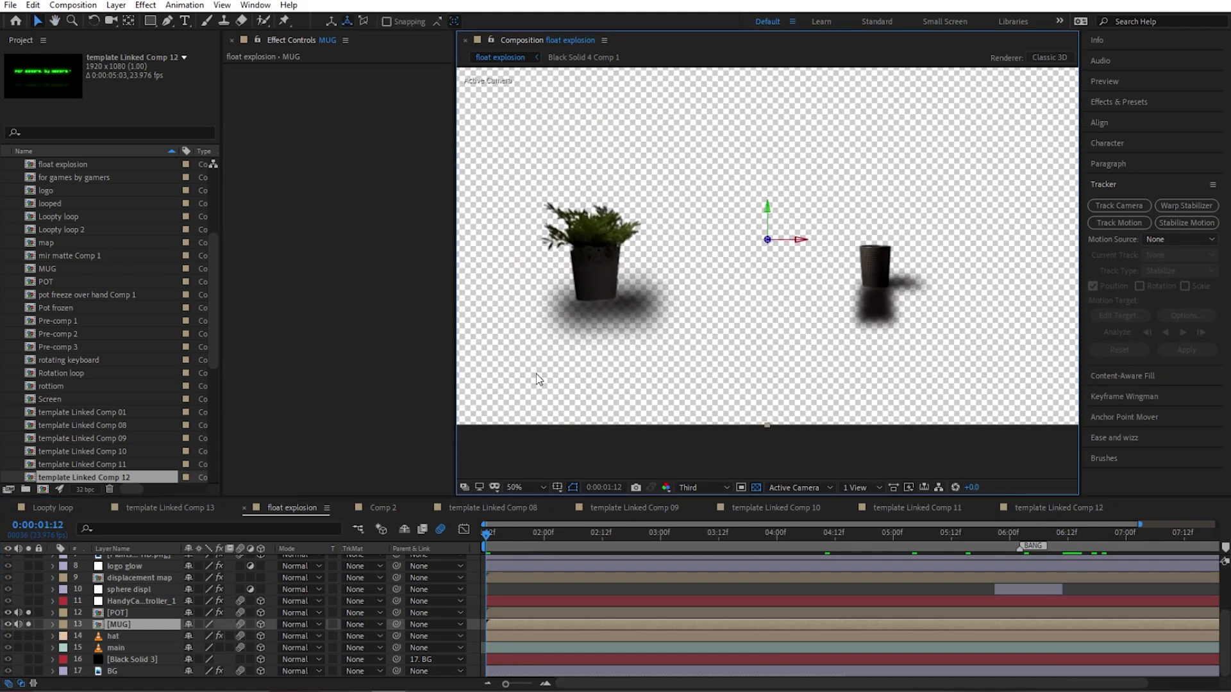
# - Open the MUG precomposition and go to 0:00:02:18 within the mug lift clip
pyautogui.doubleClick(112, 625)
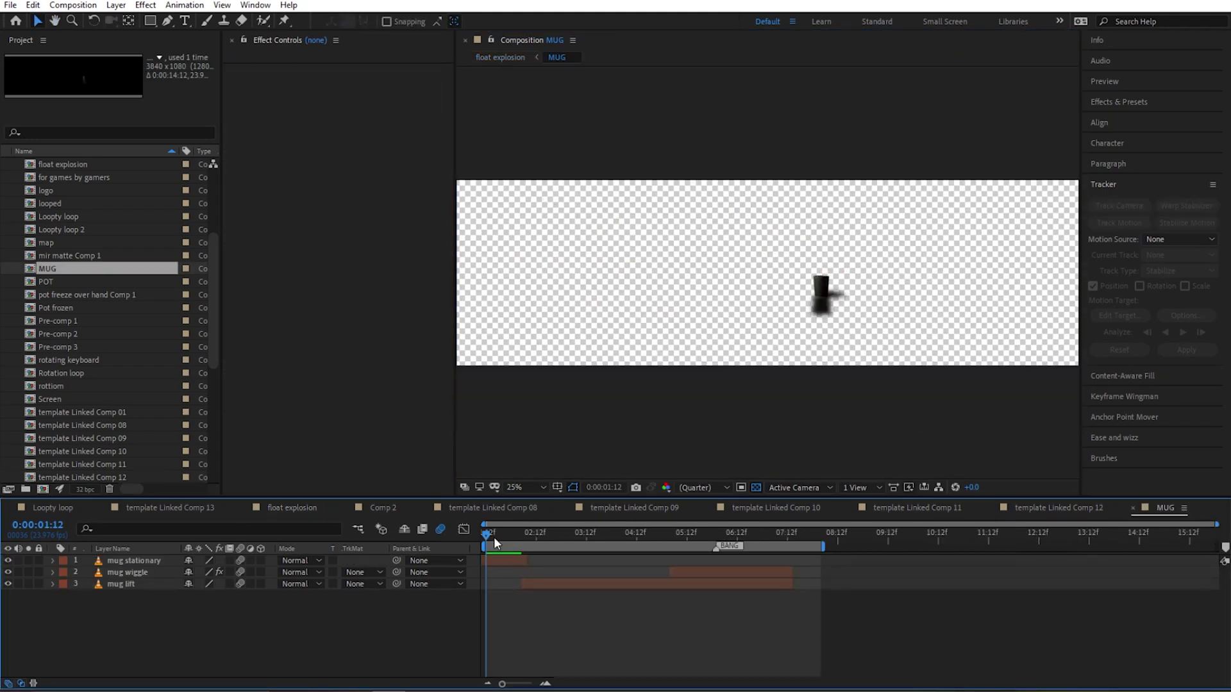
pyautogui.moveTo(495, 539); pyautogui.dragTo(548, 540)
pyautogui.doubleClick(557, 583)
pyautogui.click(586, 40)
# - Expand the mug lift layer and set the modes of Mask 1 and Mask 2 to None
pyautogui.click(53, 584)
pyautogui.click(214, 619)
pyautogui.click(208, 498)
pyautogui.click(215, 630)
pyautogui.click(209, 510)
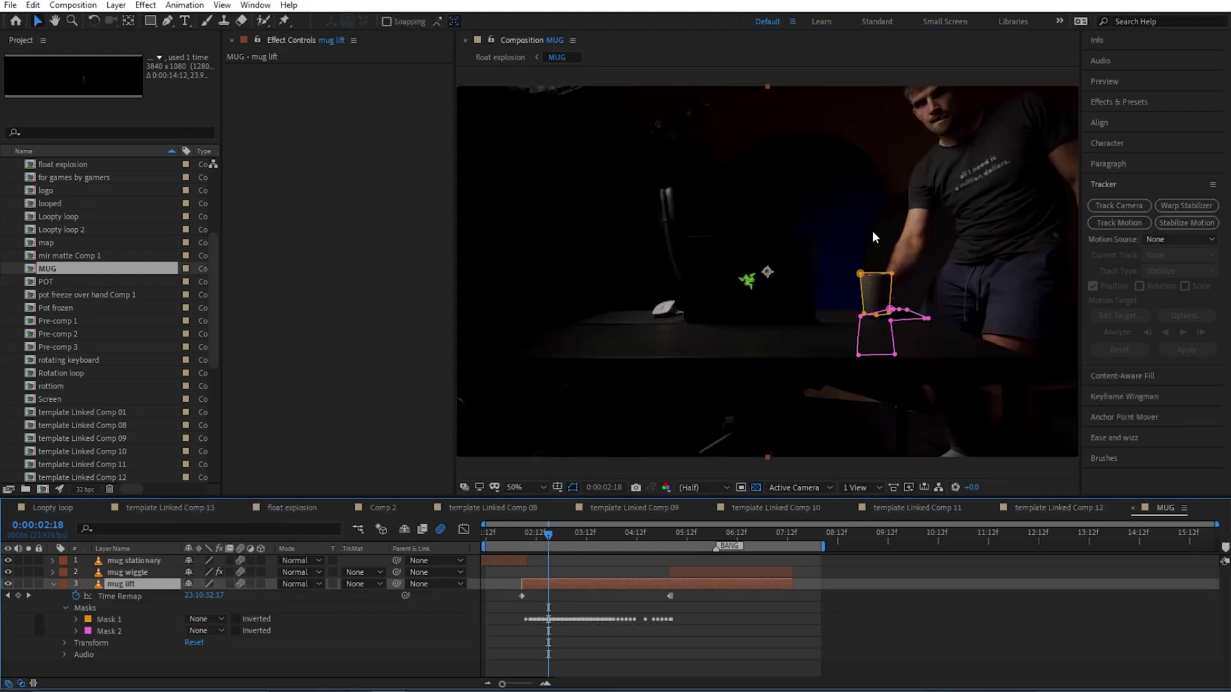
# - Go back to the still frame at 0:00:01:12 and play the shot through the mug lift footage
pyautogui.moveTo(872, 231); pyautogui.dragTo(783, 260)
pyautogui.moveTo(549, 540); pyautogui.dragTo(475, 541)
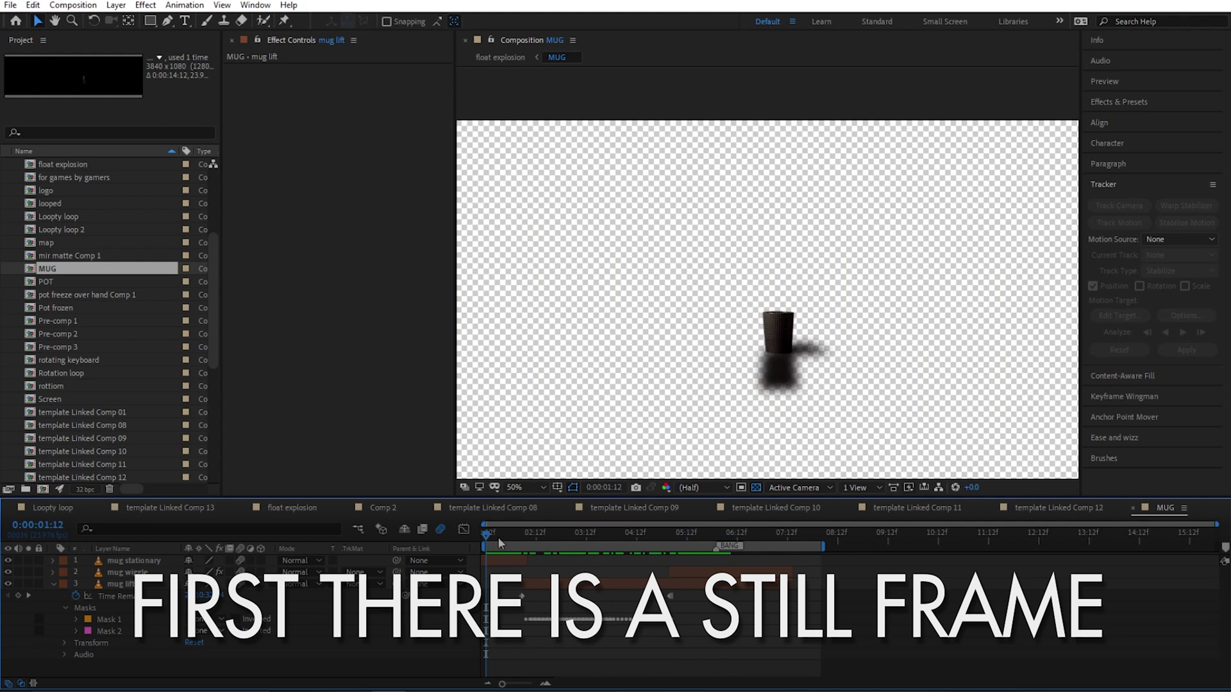
pyautogui.moveTo(500, 543)
pyautogui.mouseDown()
pyautogui.moveTo(490, 535)
pyautogui.moveTo(502, 537)
pyautogui.mouseUp()
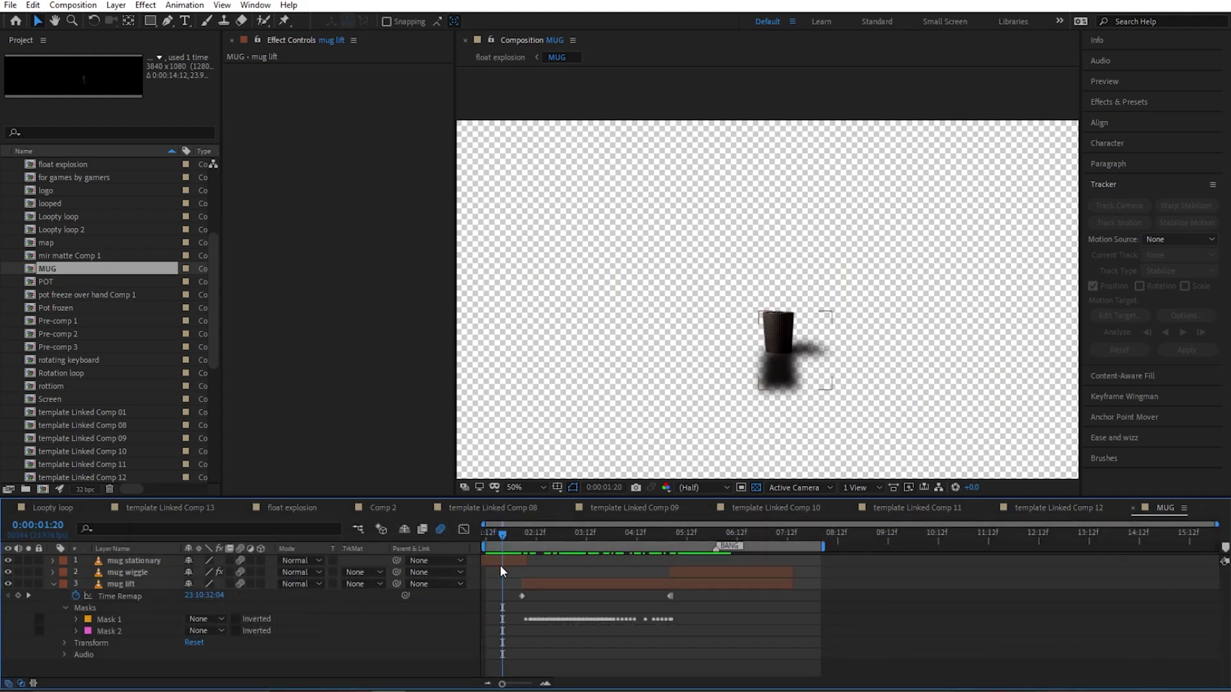
pyautogui.press('space')
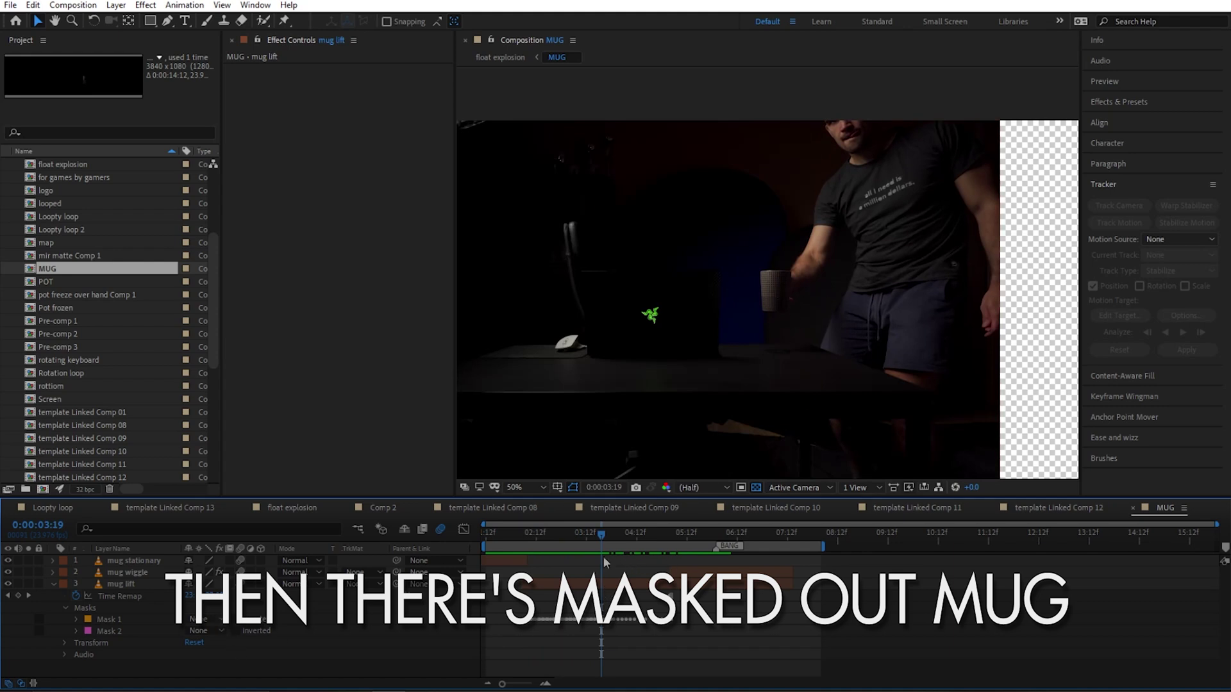
# - Examine the mug wiggle layer's Slider Control and motion path across the wide precomposition at 0:00:06:09
pyautogui.moveTo(705, 539); pyautogui.dragTo(722, 546)
pyautogui.click(742, 578)
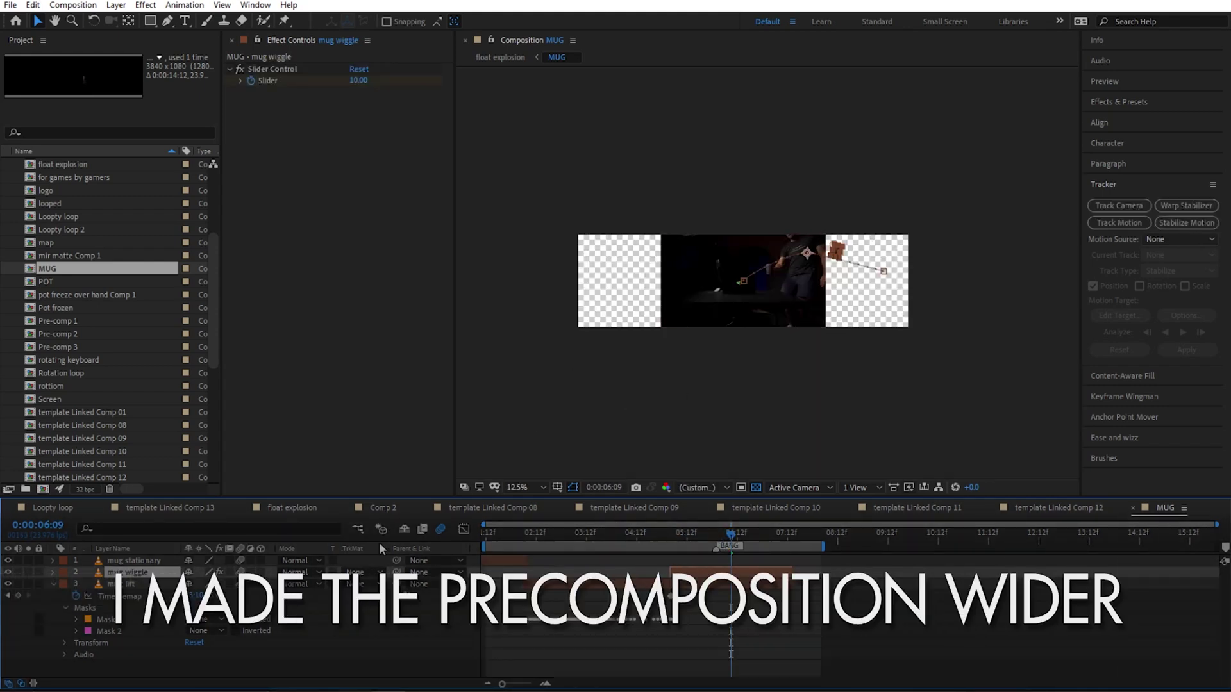
pyautogui.click(113, 631)
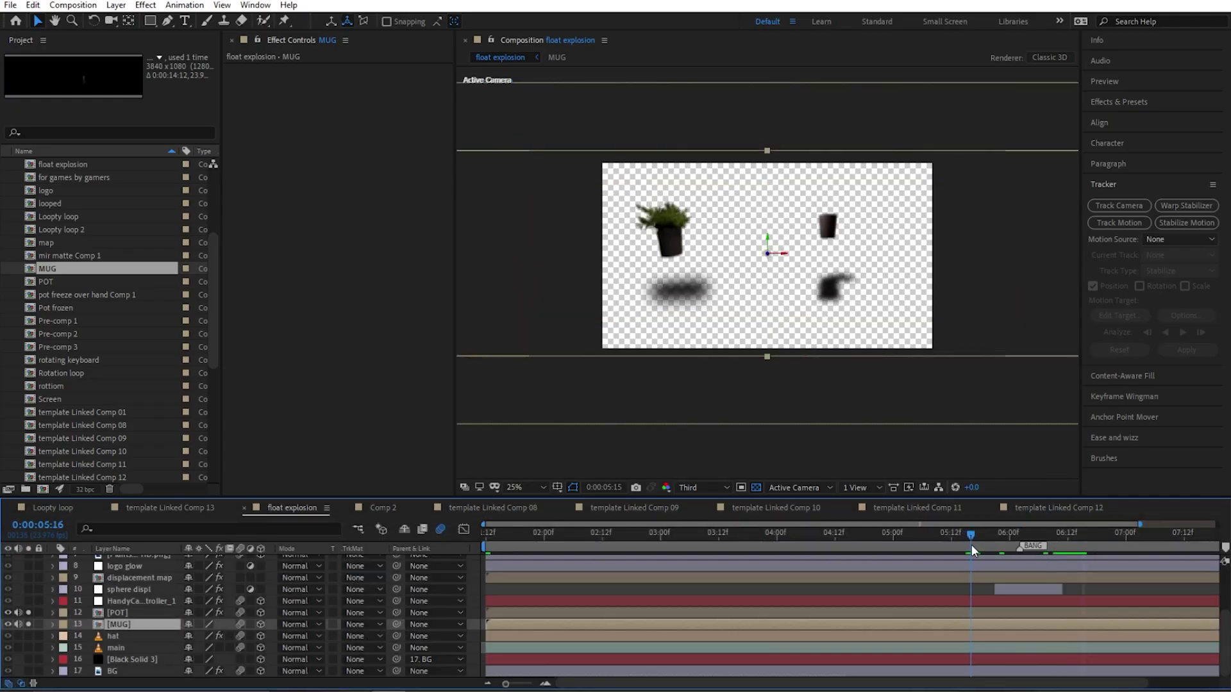
# - Open the POT precomposition and view the pot's flight at 0:00:06:06
pyautogui.click(124, 610)
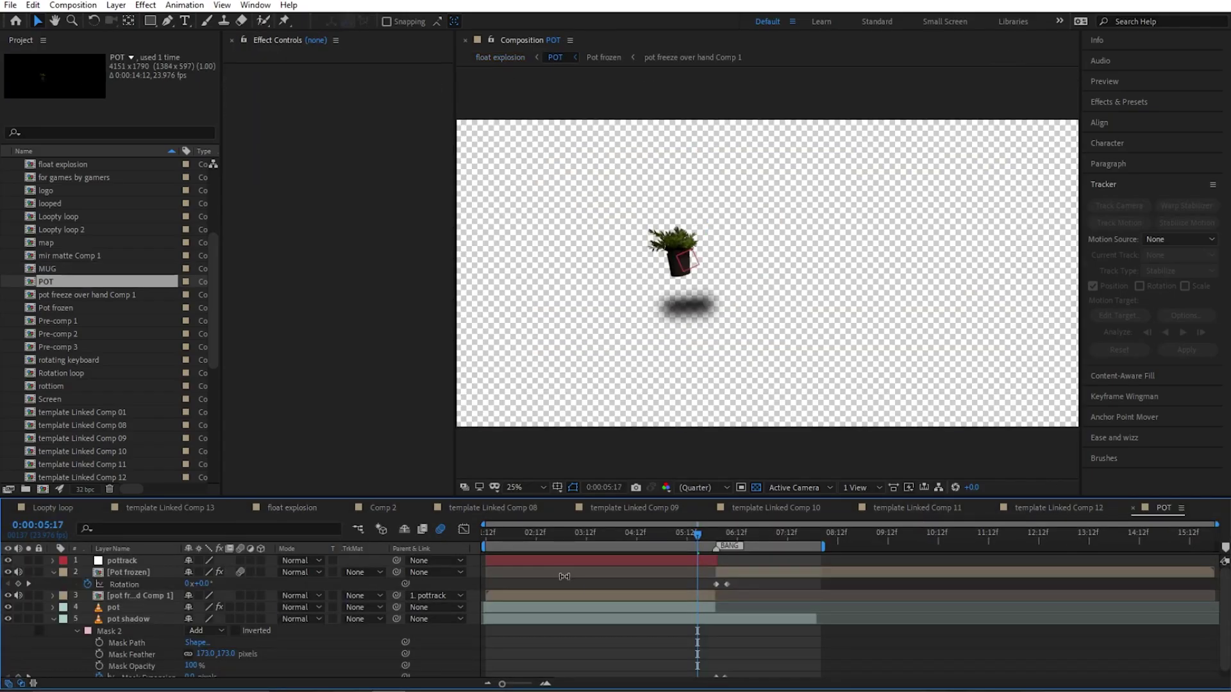
pyautogui.click(726, 530)
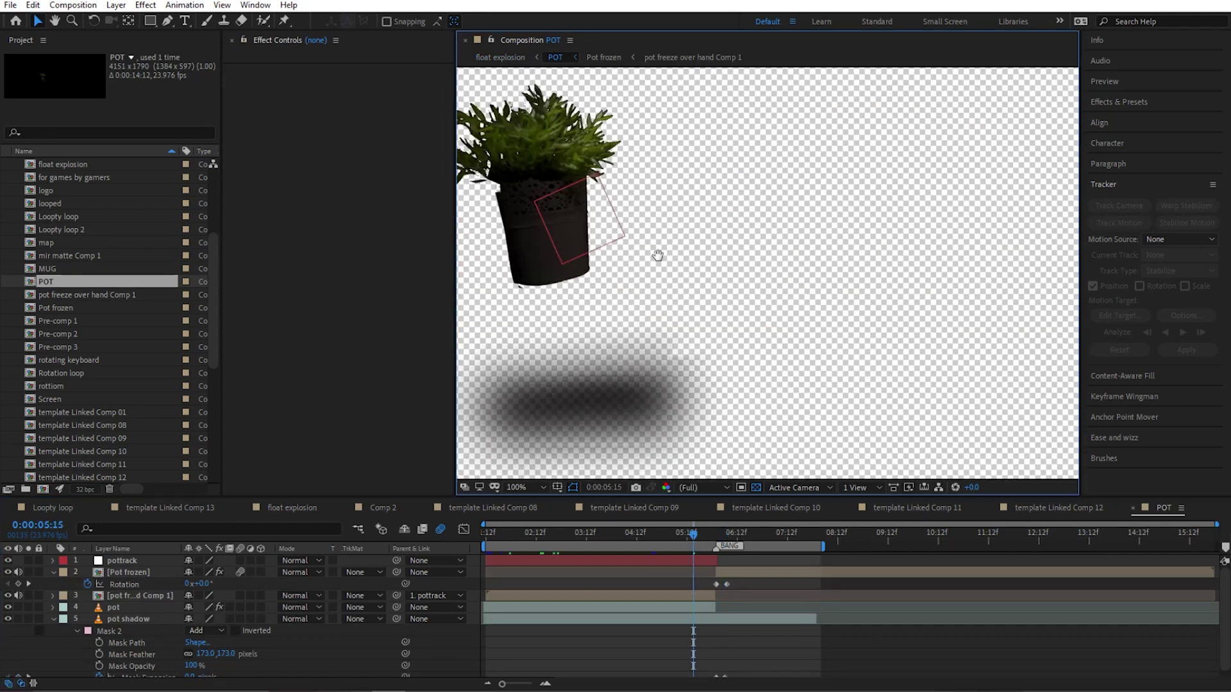
pyautogui.moveTo(657, 255); pyautogui.dragTo(740, 252)
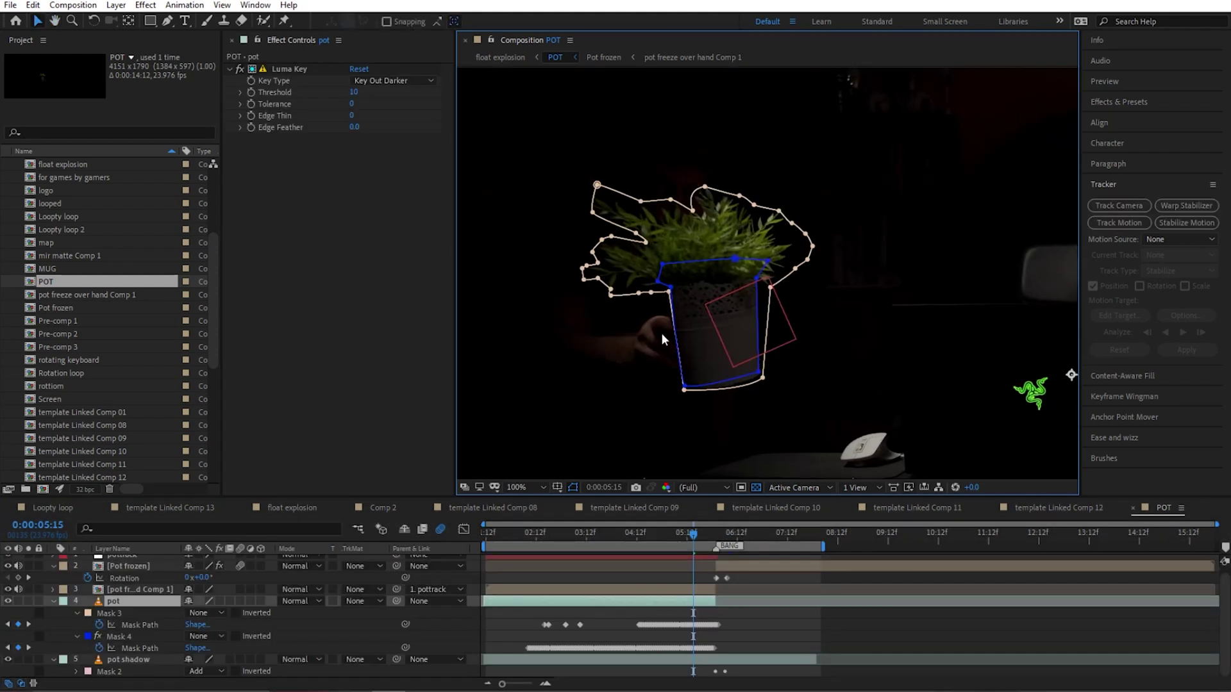
# - Examine the pot layer's Mask 3 and Mask 4 outlines around the plant and fingers at 0:00:04:22
pyautogui.scroll(-2, 733, 298)
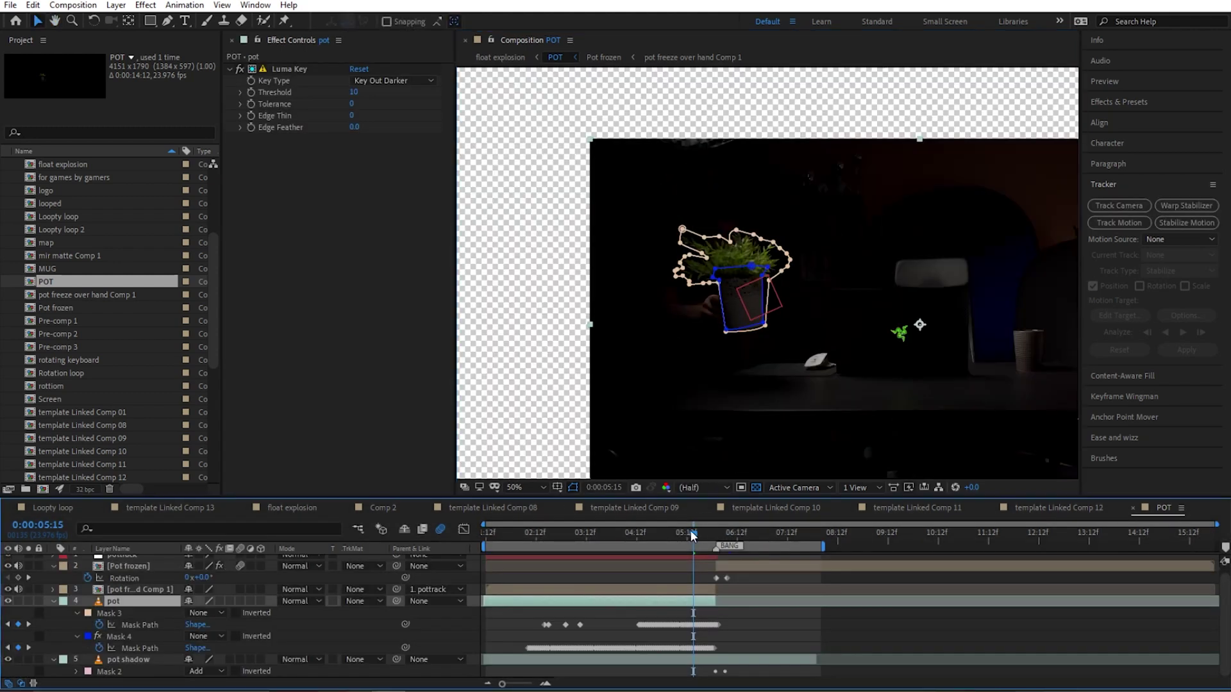
pyautogui.moveTo(693, 535); pyautogui.dragTo(657, 539)
pyautogui.scroll(3, 705, 324)
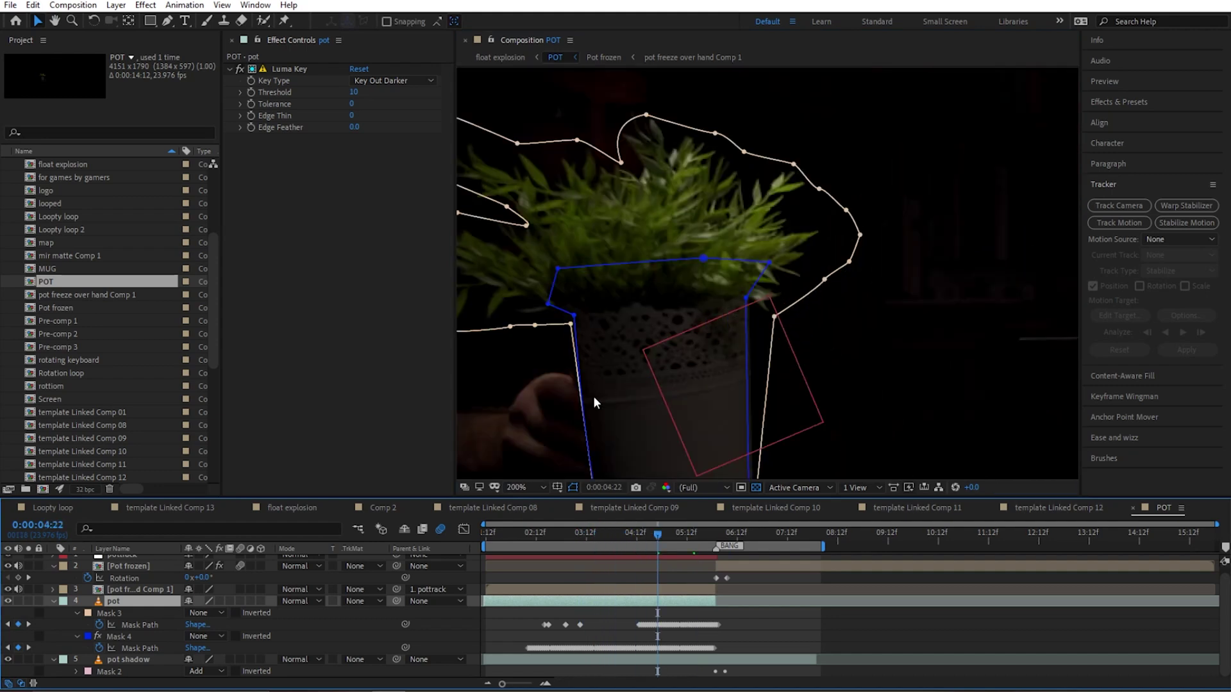
pyautogui.moveTo(559, 414); pyautogui.dragTo(616, 329)
# - Go to 0:00:06:06 and select the Pot frozen layer to review its Puppet effect and motion path
pyautogui.scroll(-2, 664, 325)
pyautogui.moveTo(641, 538)
pyautogui.mouseDown()
pyautogui.moveTo(684, 549)
pyautogui.moveTo(706, 532)
pyautogui.moveTo(725, 545)
pyautogui.mouseUp()
pyautogui.click(748, 567)
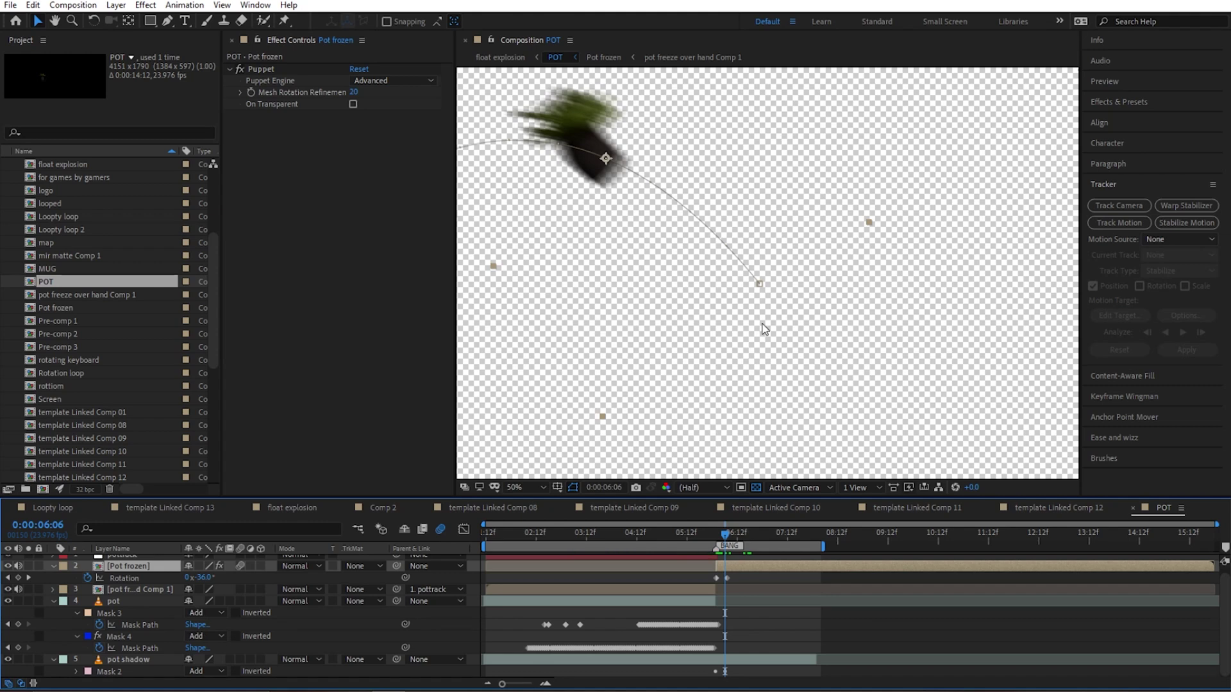
# - Go back to 0:00:04:12 and select the pottrack null to inspect its tracked path on the pot
pyautogui.moveTo(720, 541); pyautogui.dragTo(636, 571)
pyautogui.scroll(-4, 699, 172)
pyautogui.click(768, 277)
pyautogui.scroll(3, 812, 227)
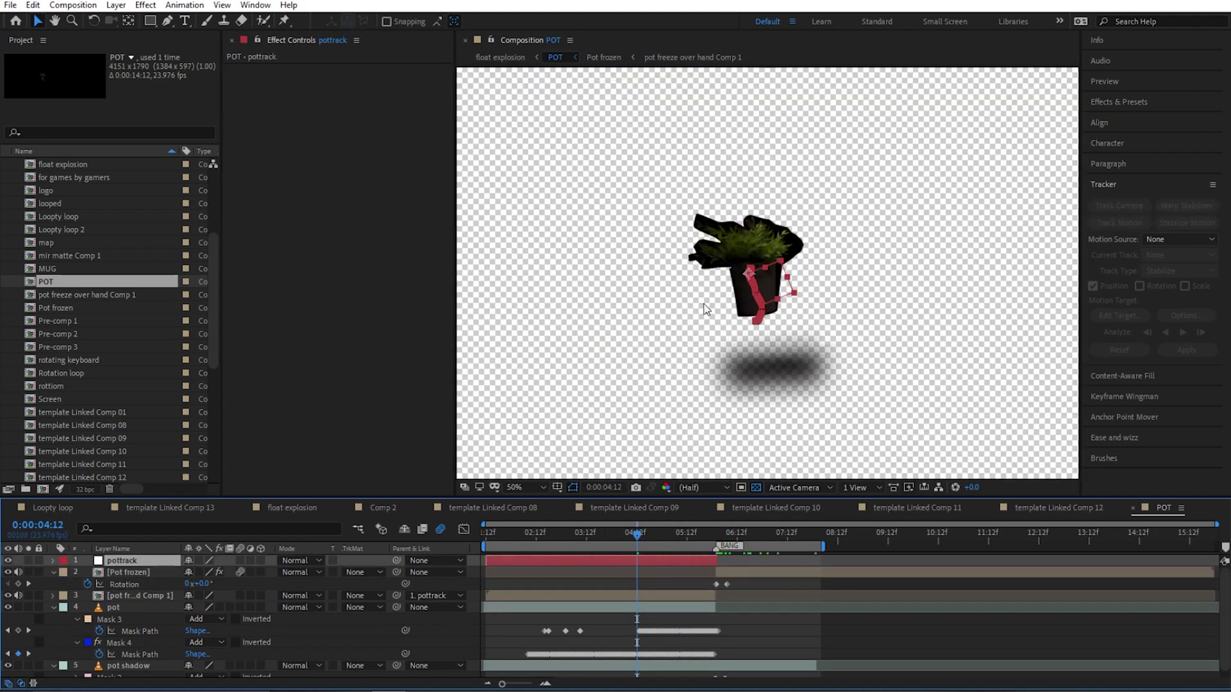
# - Solo the pot freeze over hand Comp 1 layer, scrub through its cover patch and unsolo it
pyautogui.click(159, 574)
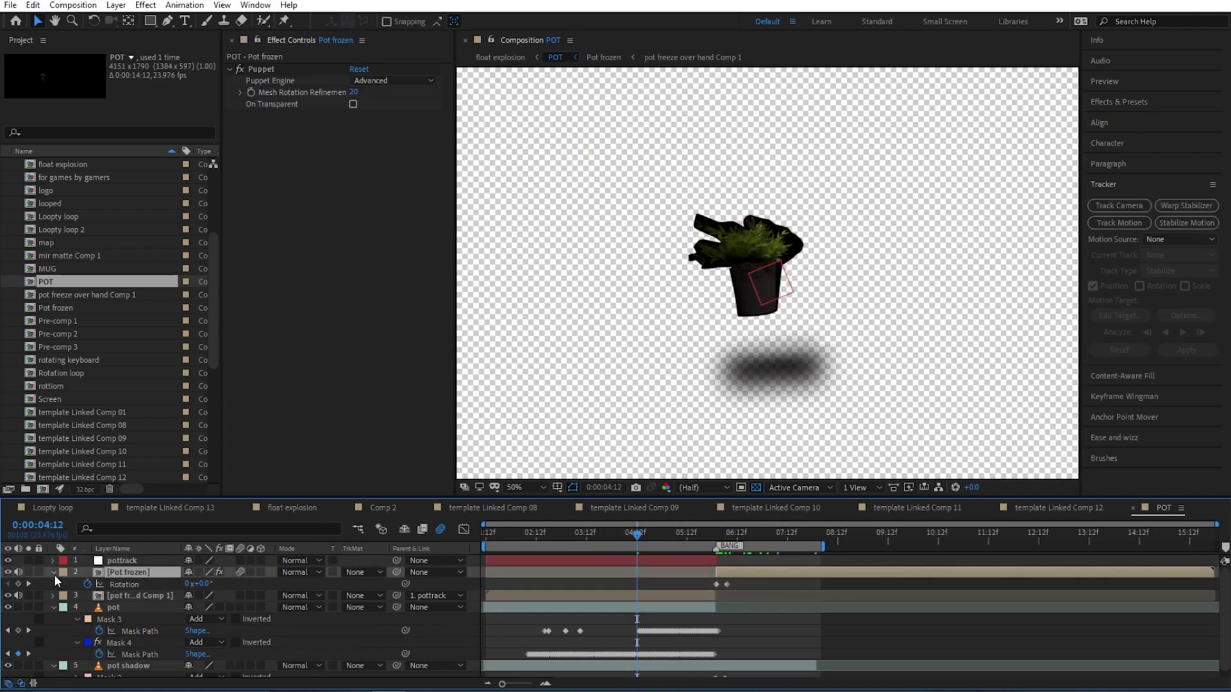
pyautogui.click(28, 594)
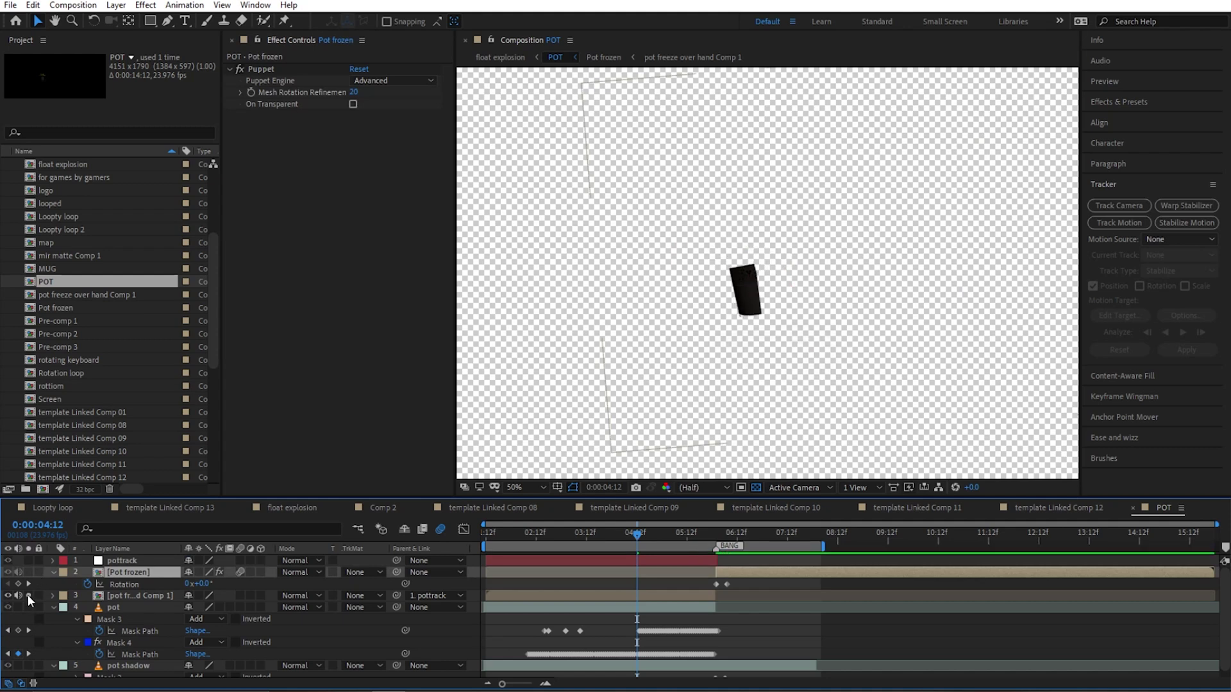
pyautogui.click(668, 551)
pyautogui.click(29, 595)
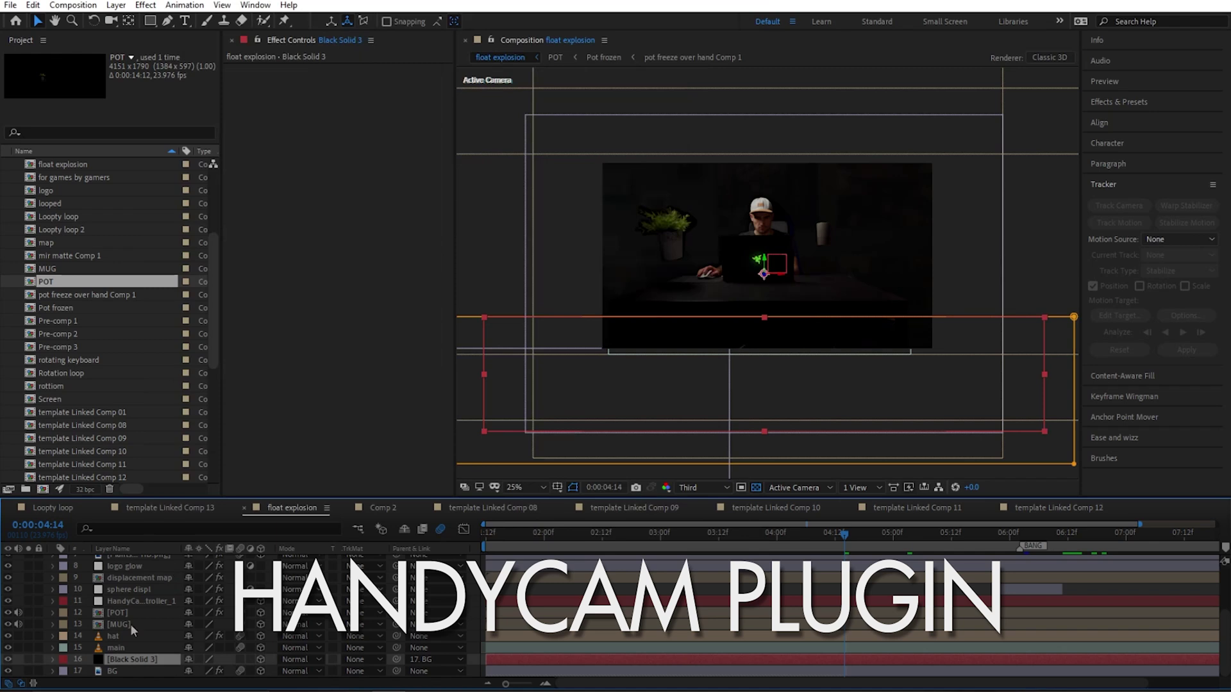
# - Select the HandyCam controller layer and the sphere displ layer to review the Chromatic Displacement settings
pyautogui.click(130, 603)
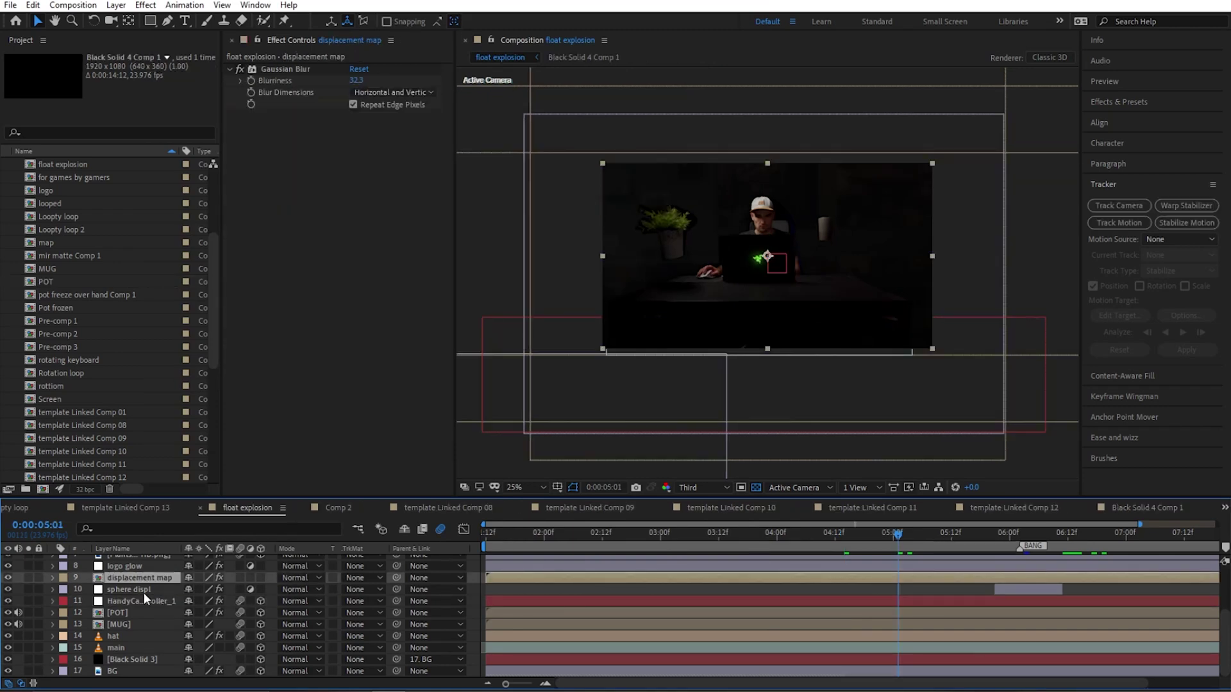
pyautogui.click(1023, 589)
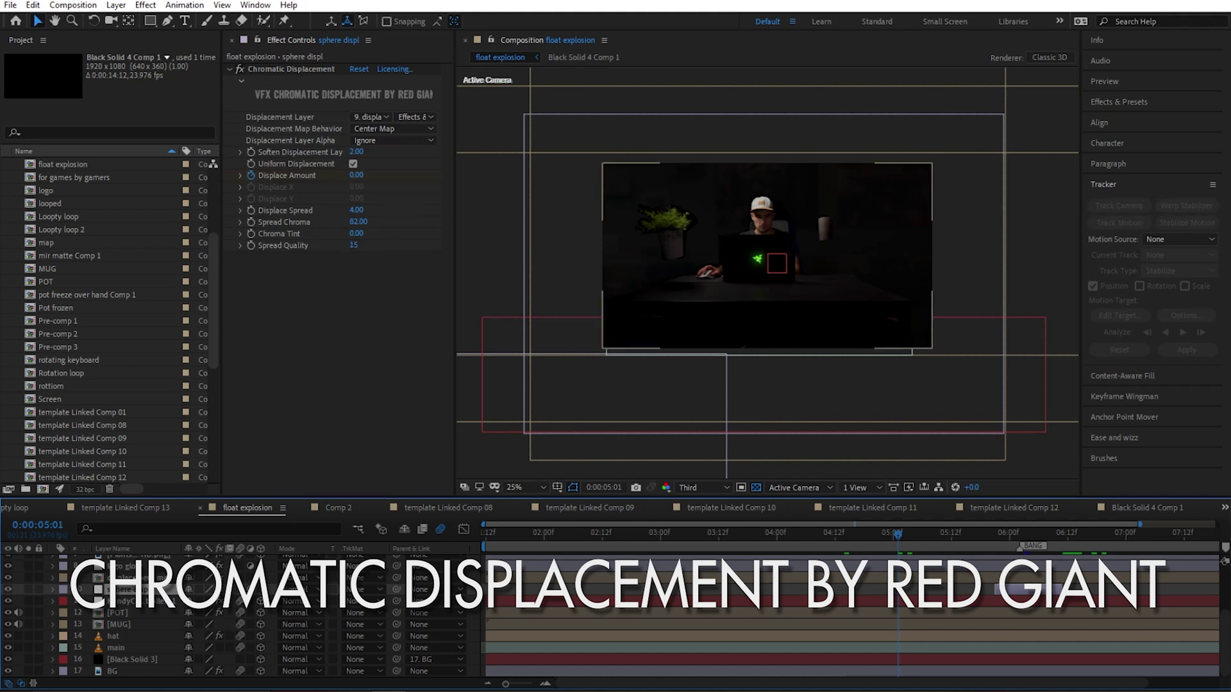
# - Open the displacement map precomp and scrub to 0:00:04:15 to view Black Solid 4's animated sphere
pyautogui.click(135, 575)
pyautogui.doubleClick(119, 578)
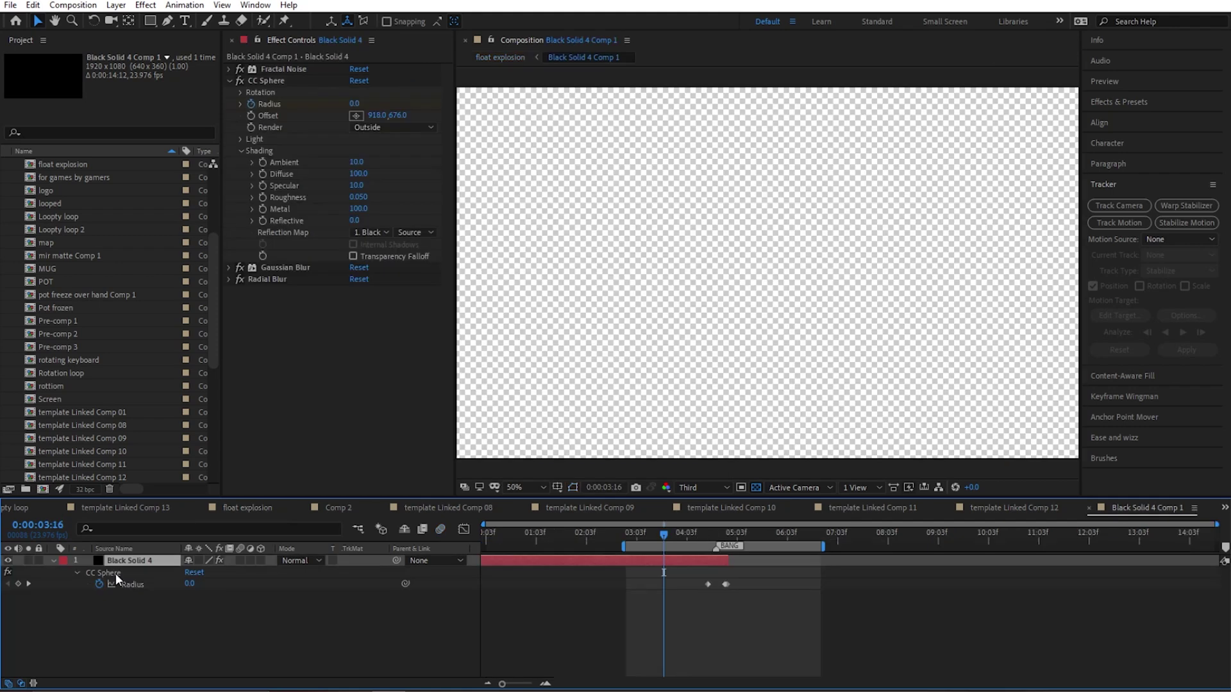
pyautogui.click(706, 536)
pyautogui.moveTo(706, 536); pyautogui.dragTo(708, 537)
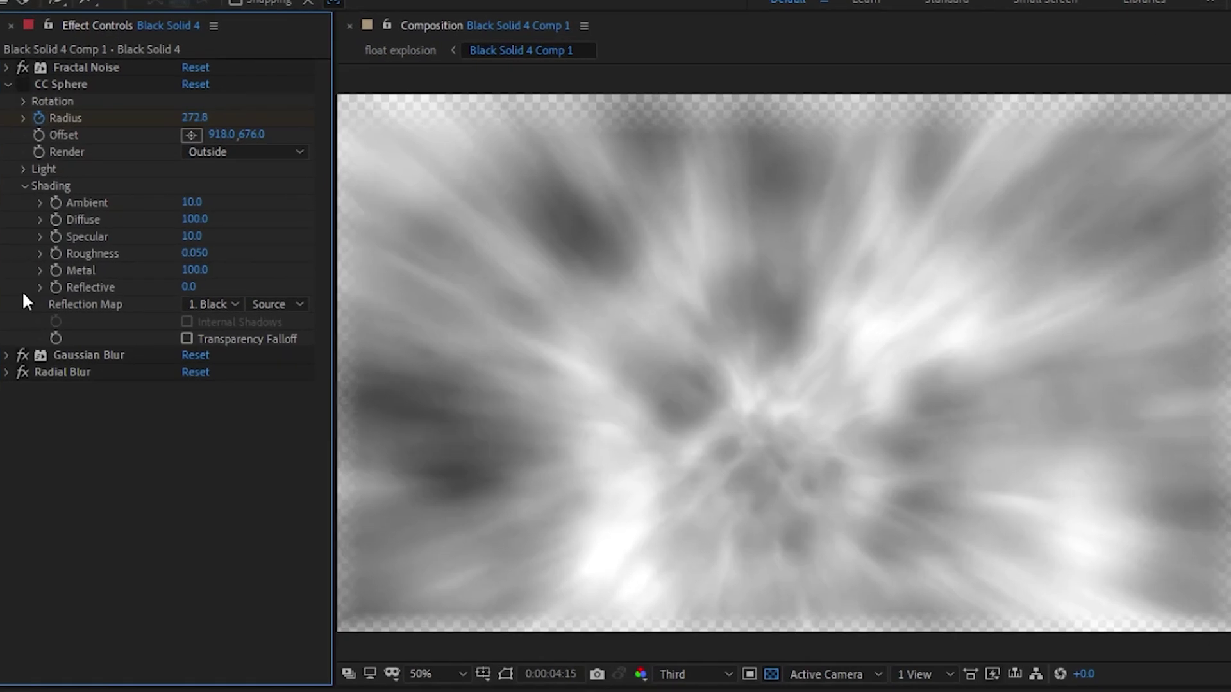
# - Disable Black Solid 4's CC Sphere, Gaussian Blur and Radial Blur, then re-enable them one by one while scrubbing to compare the results
pyautogui.click(22, 372)
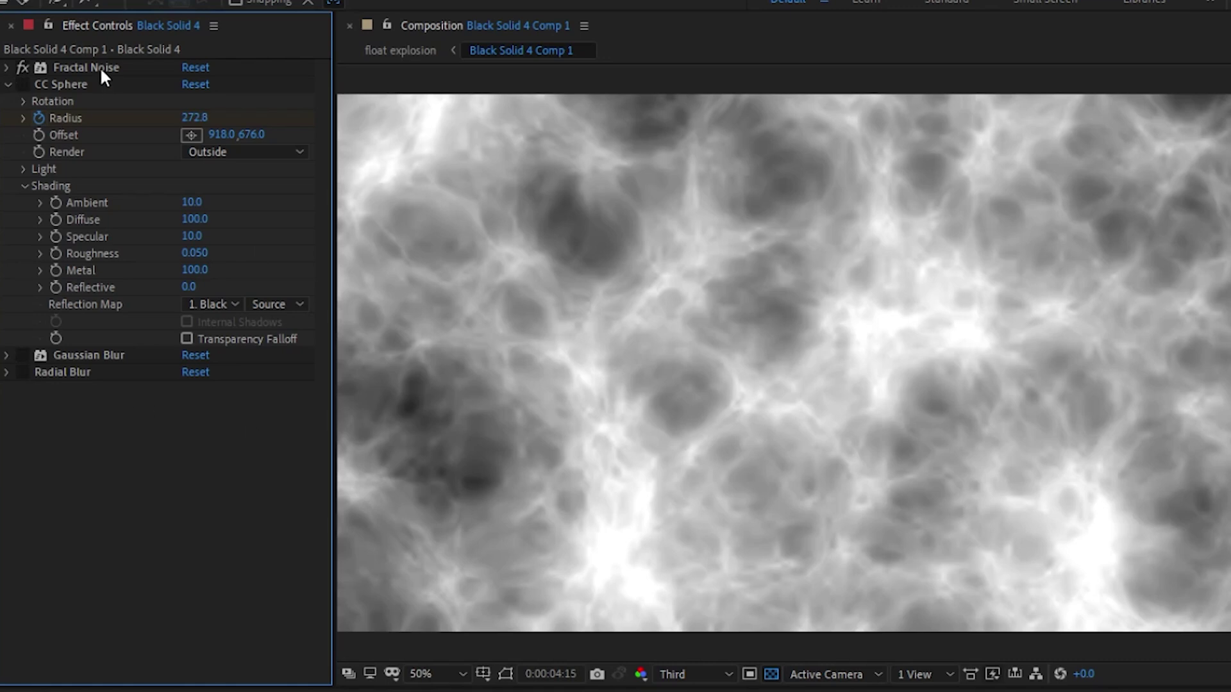
pyautogui.click(23, 84)
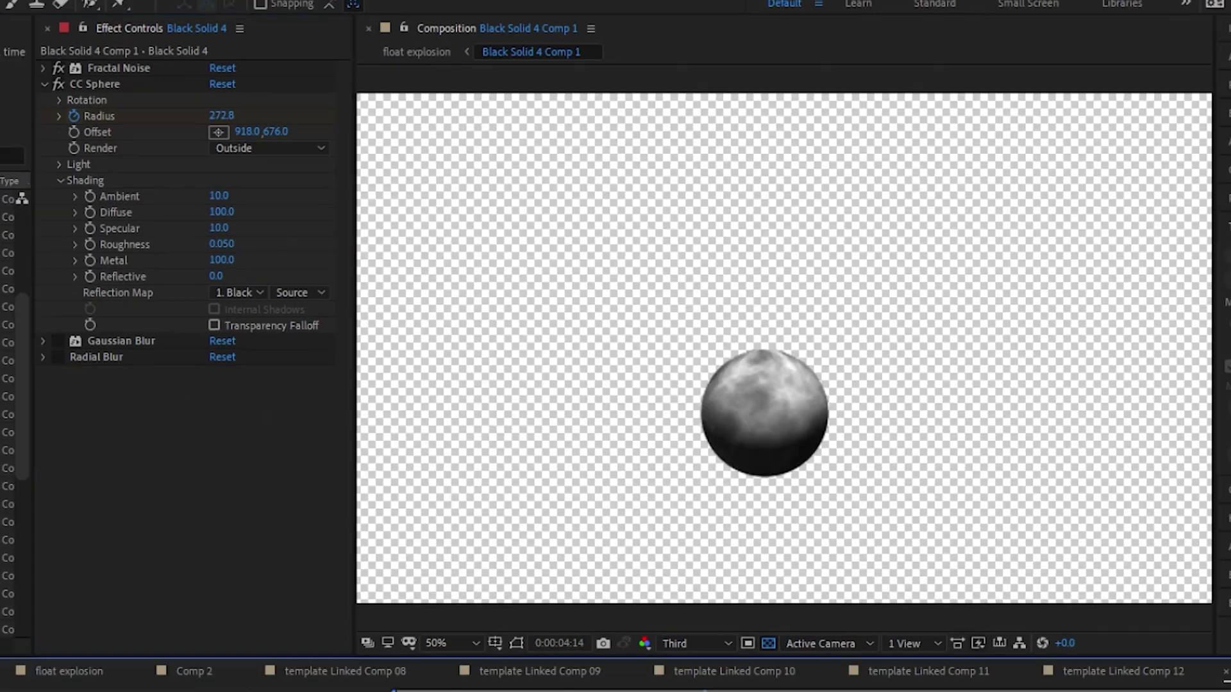
pyautogui.moveTo(708, 534); pyautogui.dragTo(714, 534)
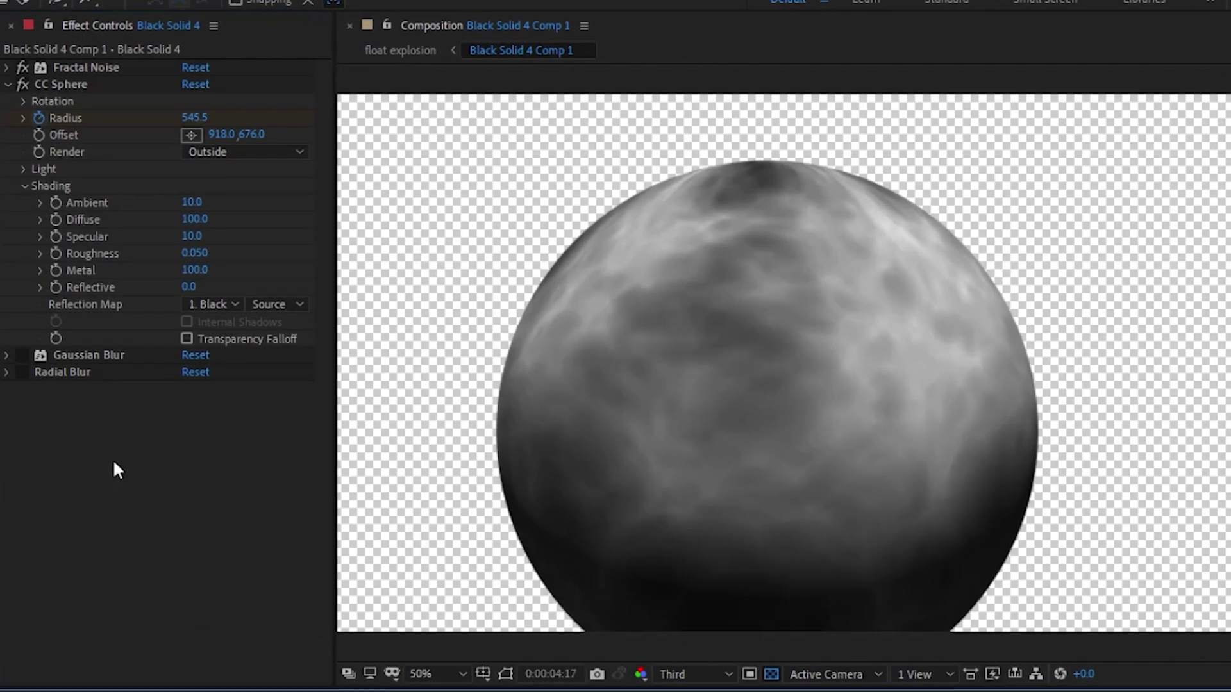
pyautogui.click(22, 355)
pyautogui.moveTo(960, 691); pyautogui.dragTo(970, 691)
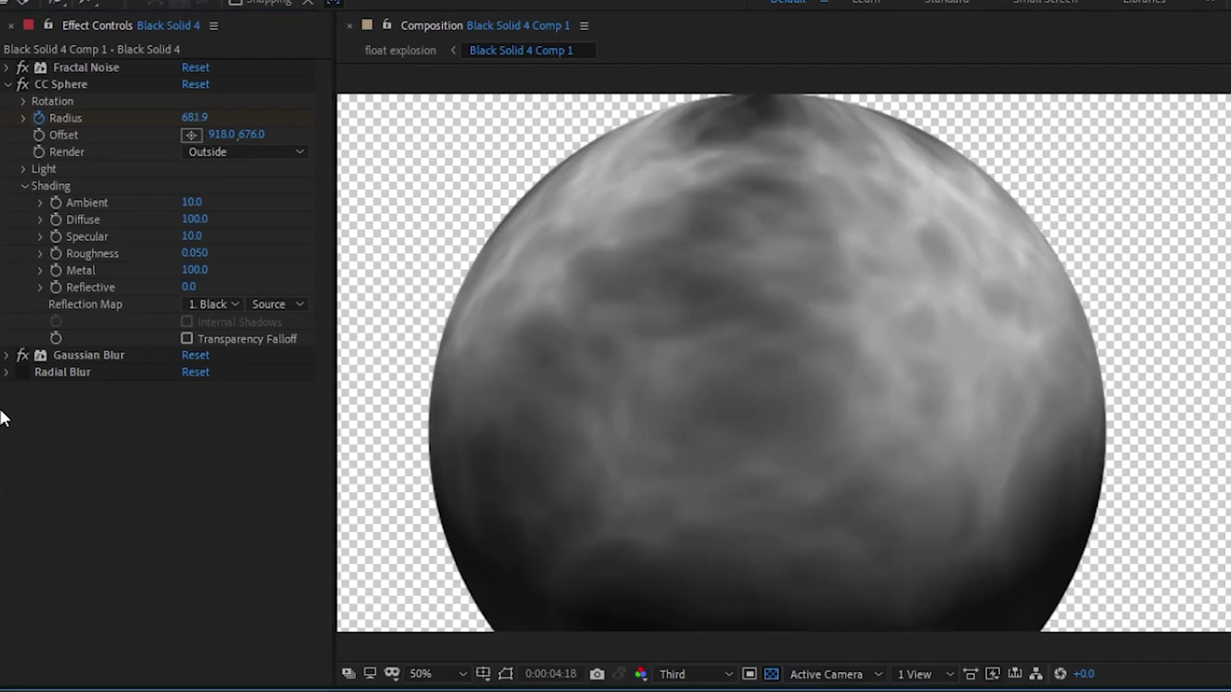
pyautogui.click(23, 352)
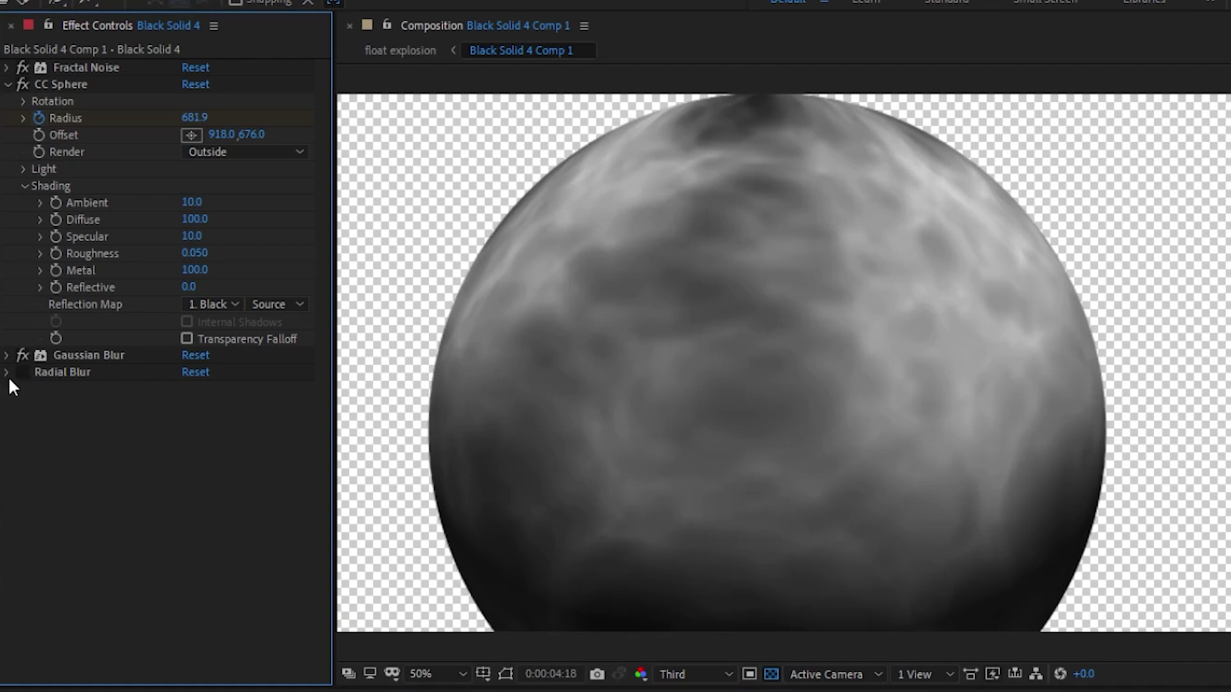
pyautogui.click(23, 372)
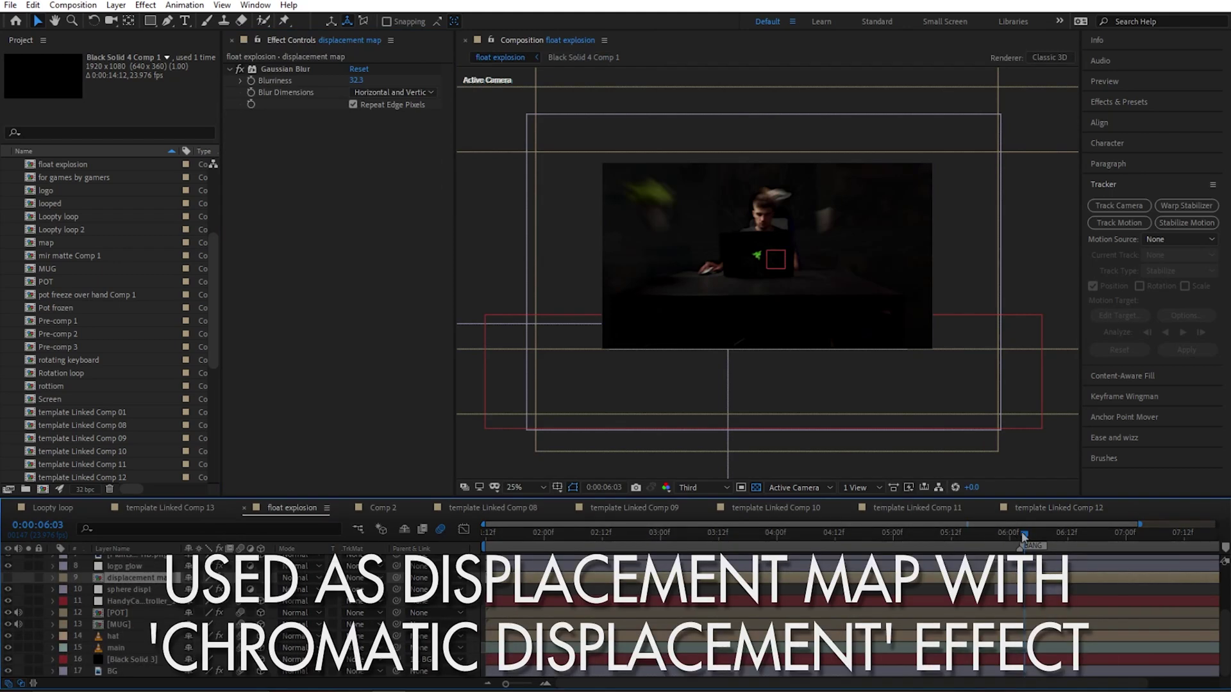
# - Return to float explosion at 0:00:06:02 and inspect the logo glow layer's Optical Glow effect with the view at 100%
pyautogui.moveTo(1024, 537); pyautogui.dragTo(1018, 537)
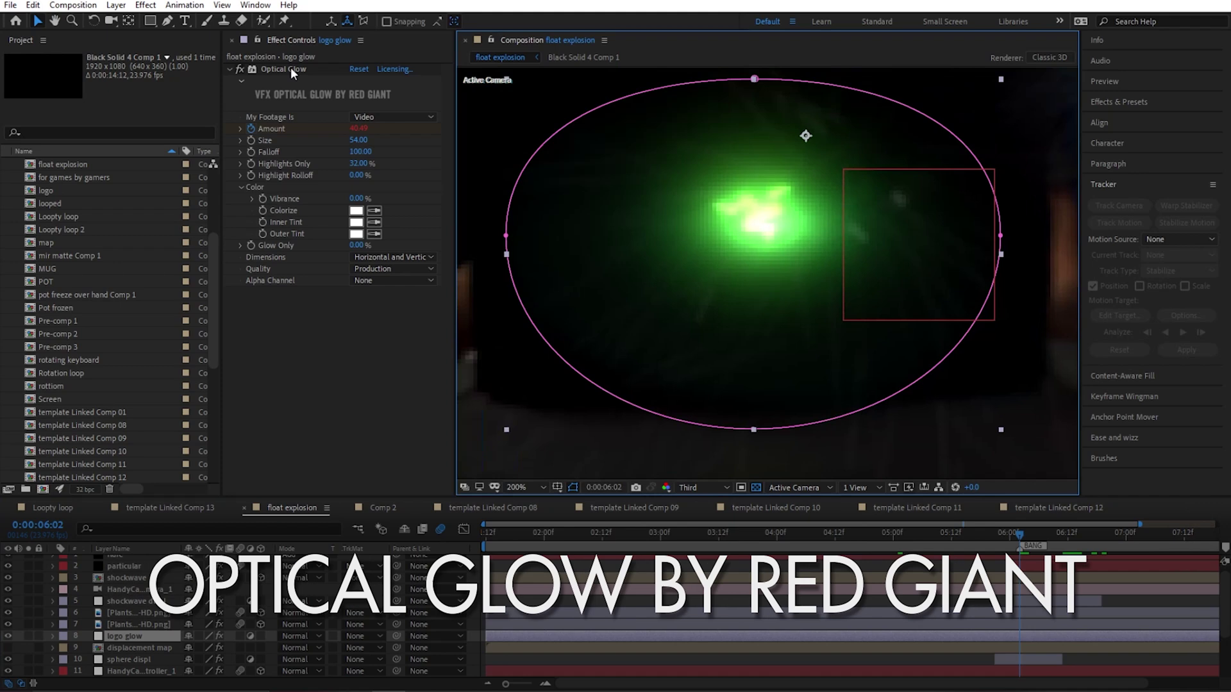
pyautogui.click(290, 67)
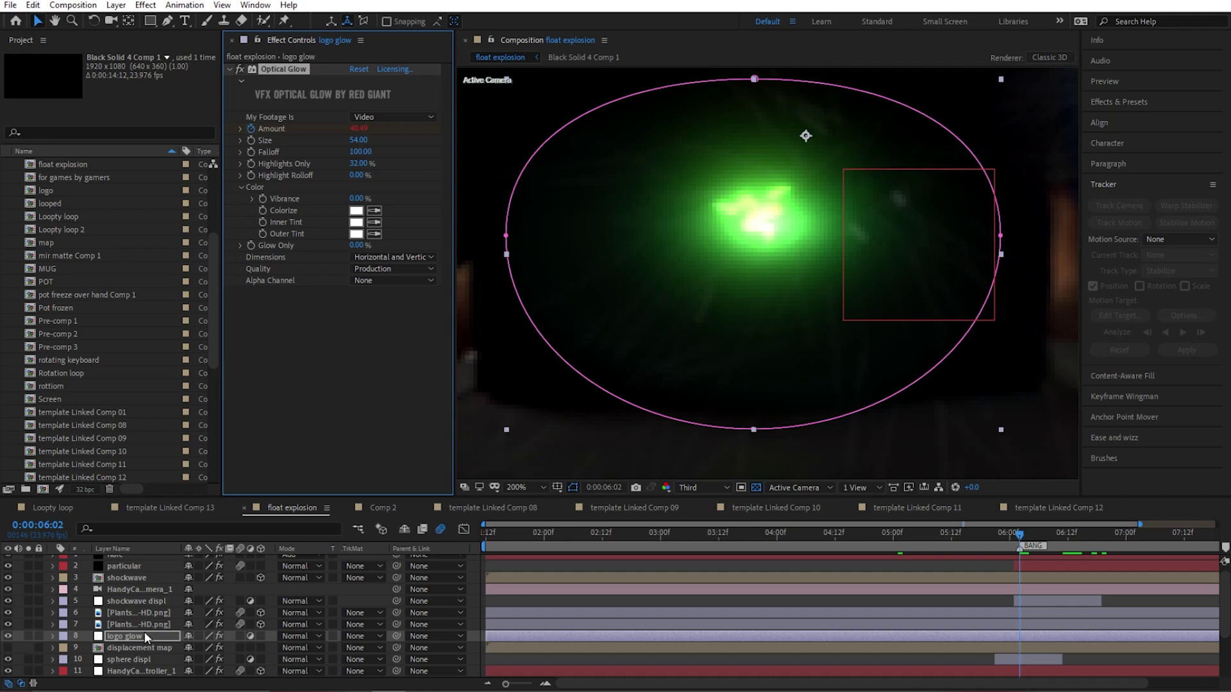
pyautogui.press(',')
pyautogui.press(',')
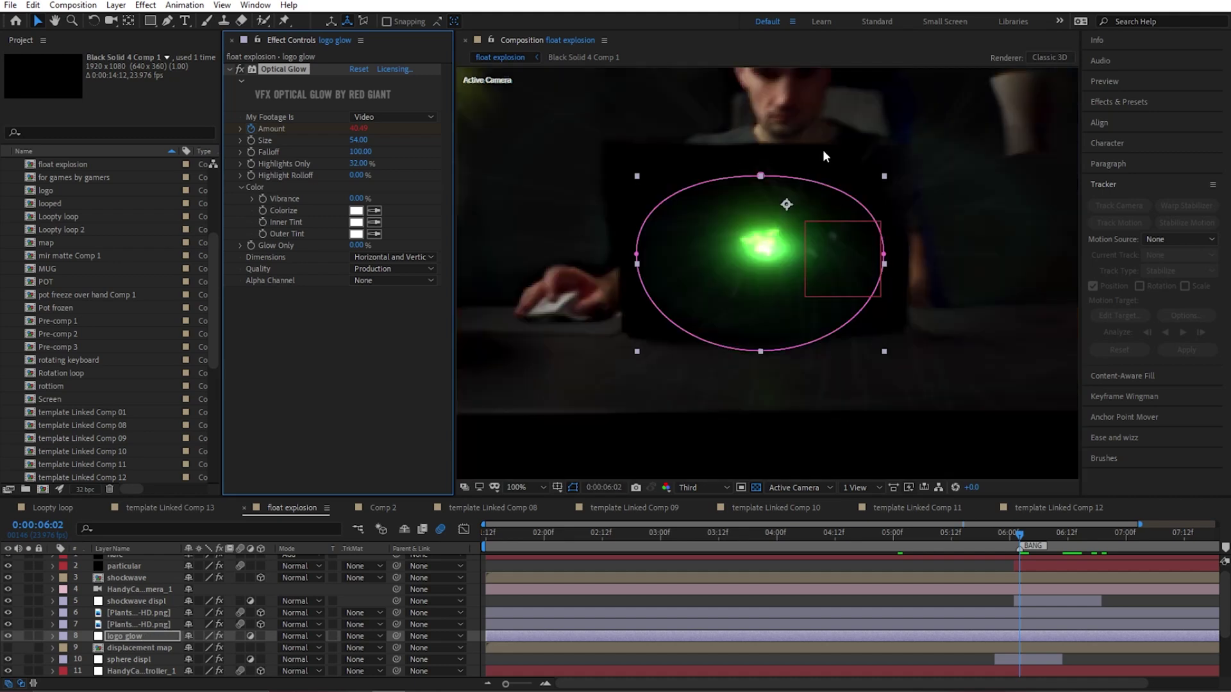
# - Reveal the logo glow layer's keyframes and examine the wiggle(16, 4) expression on the Optical Glow Amount around 0:00:04:05
pyautogui.press('u')
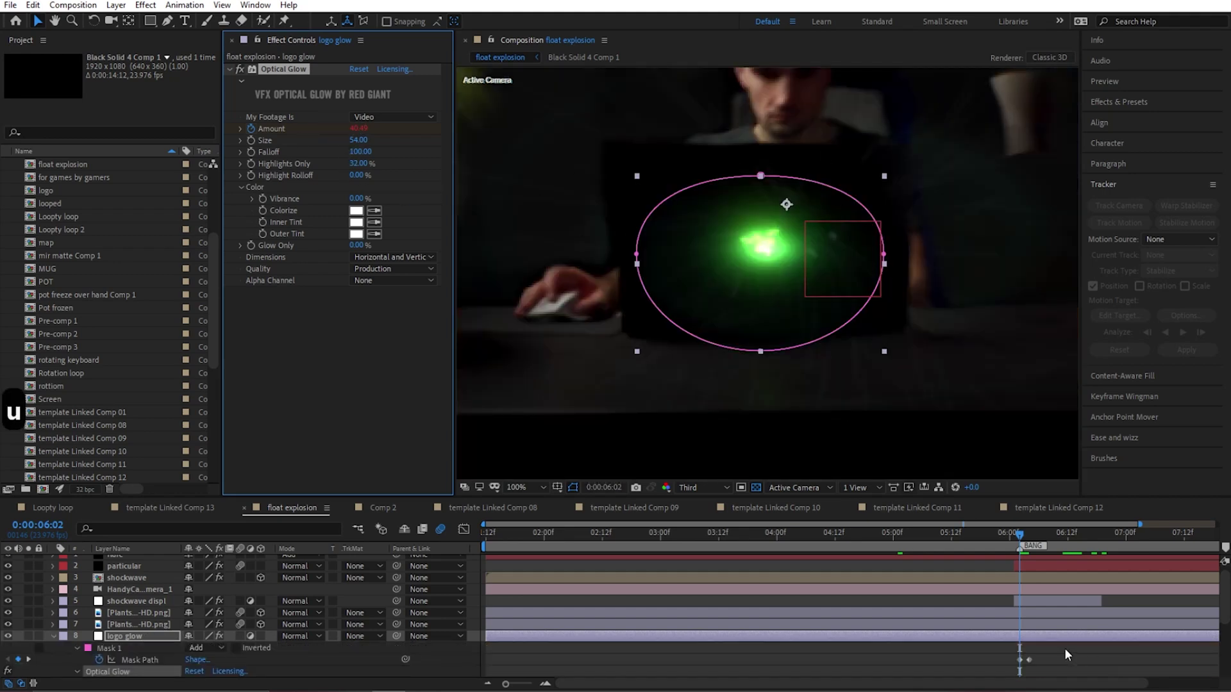
pyautogui.scroll(-1, 1034, 656)
pyautogui.moveTo(908, 537); pyautogui.dragTo(864, 551)
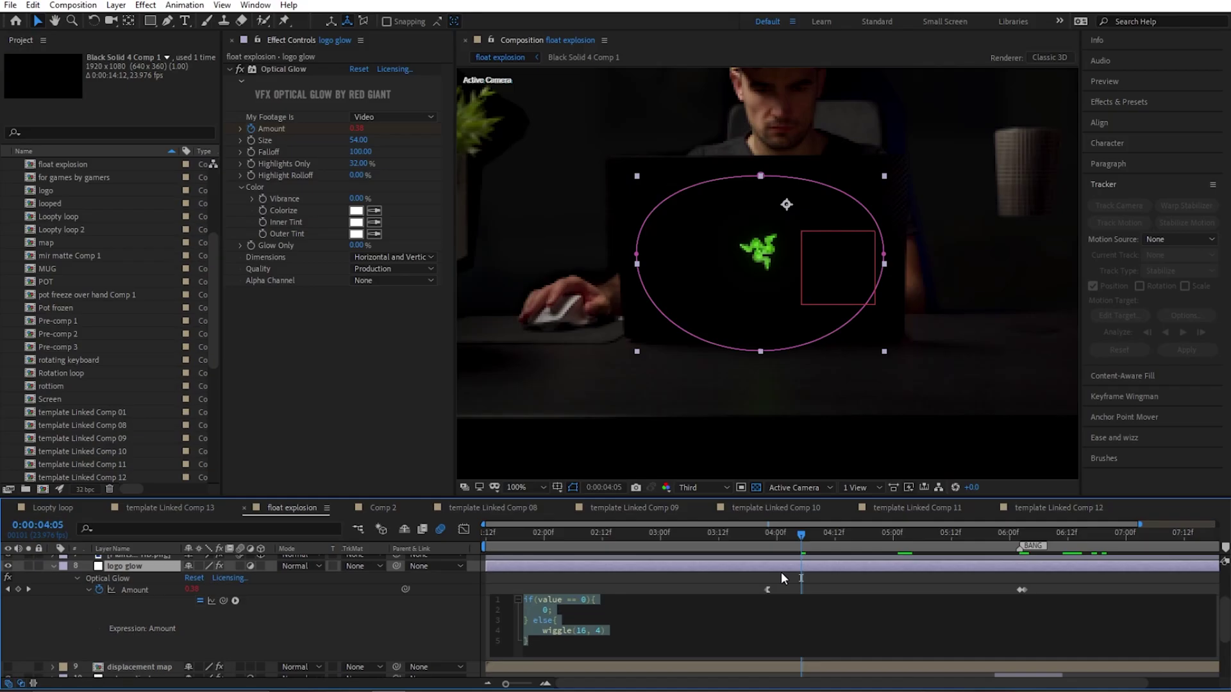
pyautogui.press('Escape')
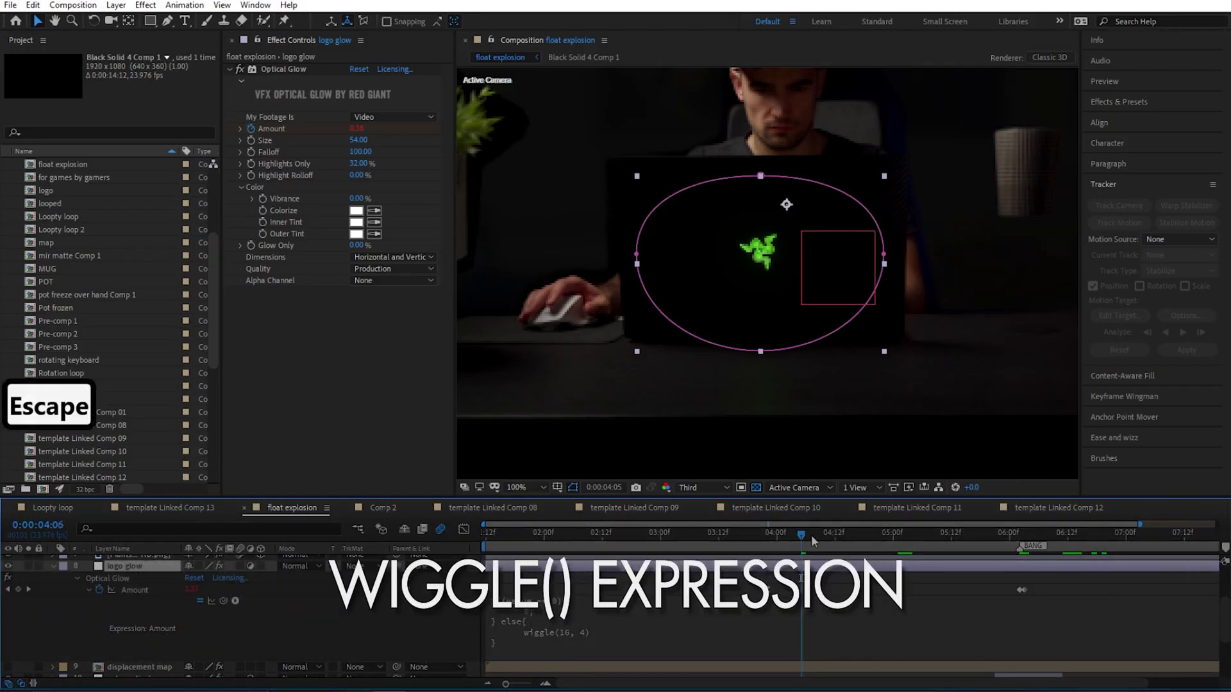
# - Solo both Plants-PNG-HD.png layers, scrub to 0:00:07:07, toggle the front plant's effects off and on, and unsolo them
pyautogui.moveTo(812, 539); pyautogui.dragTo(1028, 543)
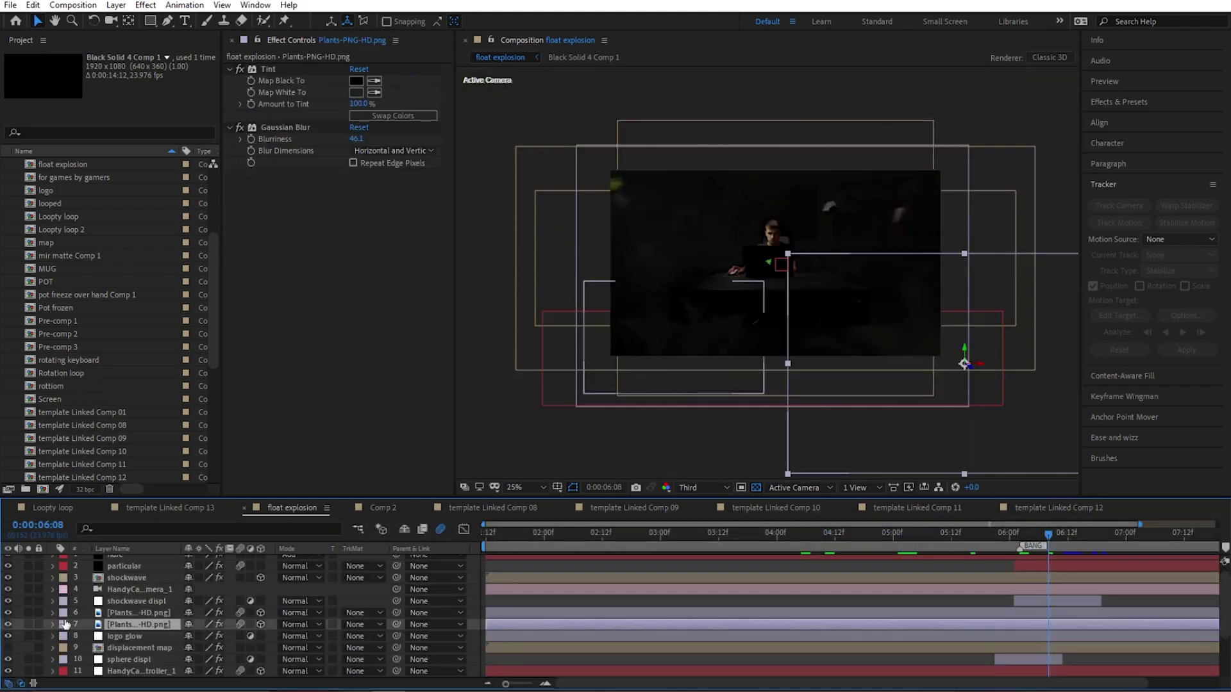
pyautogui.moveTo(28, 613); pyautogui.dragTo(28, 624)
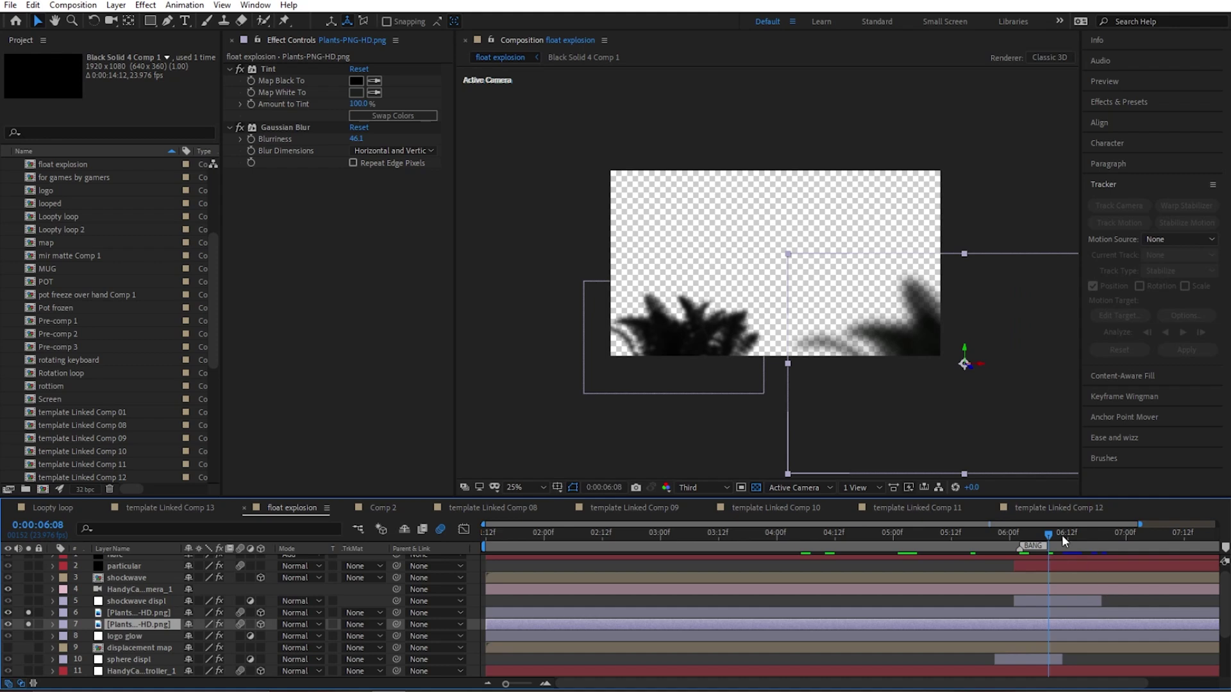
pyautogui.moveTo(1062, 535); pyautogui.dragTo(1158, 559)
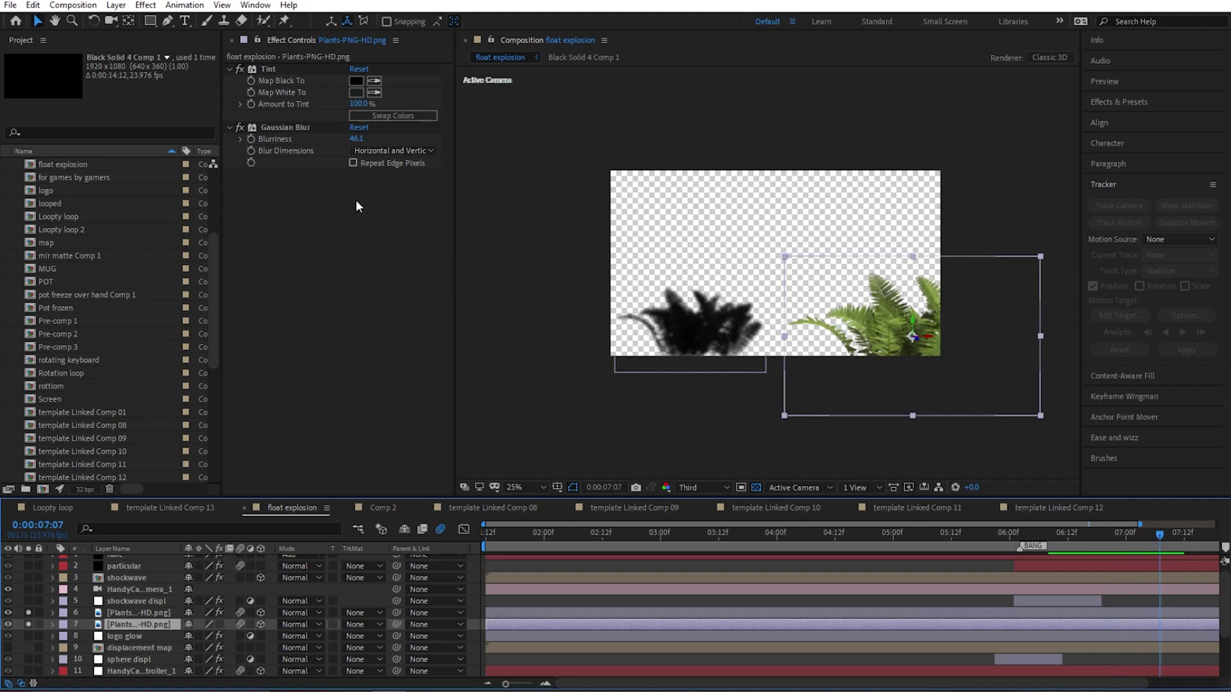
pyautogui.click(219, 625)
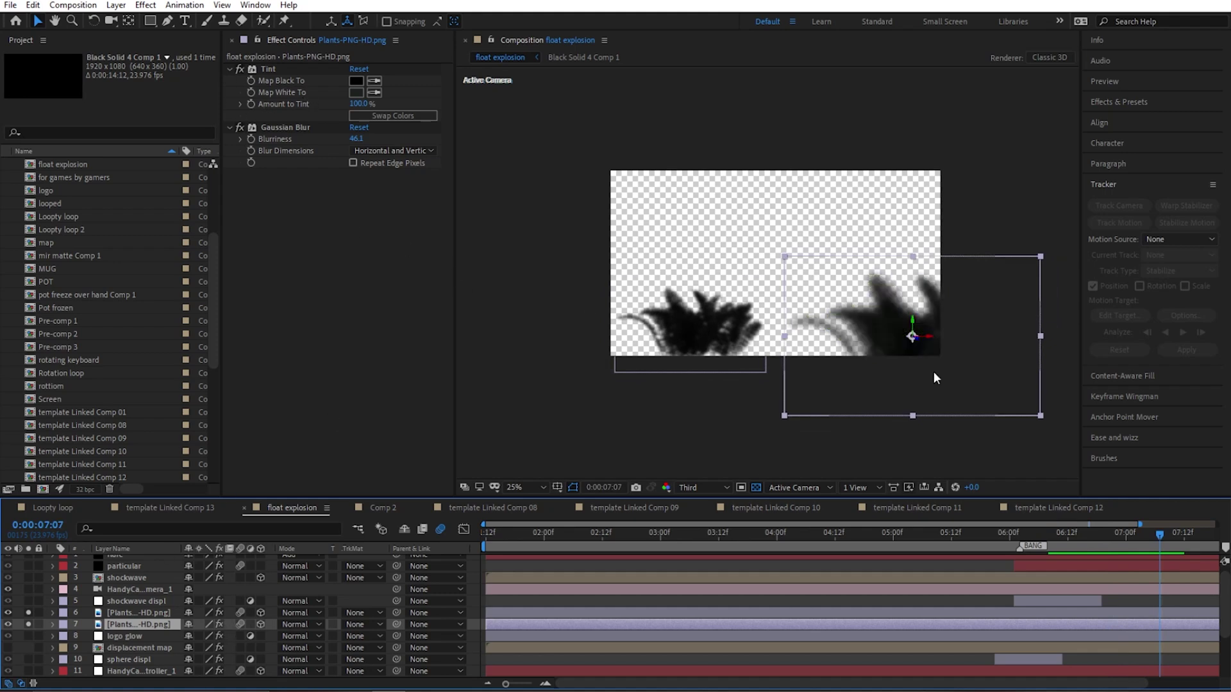
pyautogui.click(1049, 571)
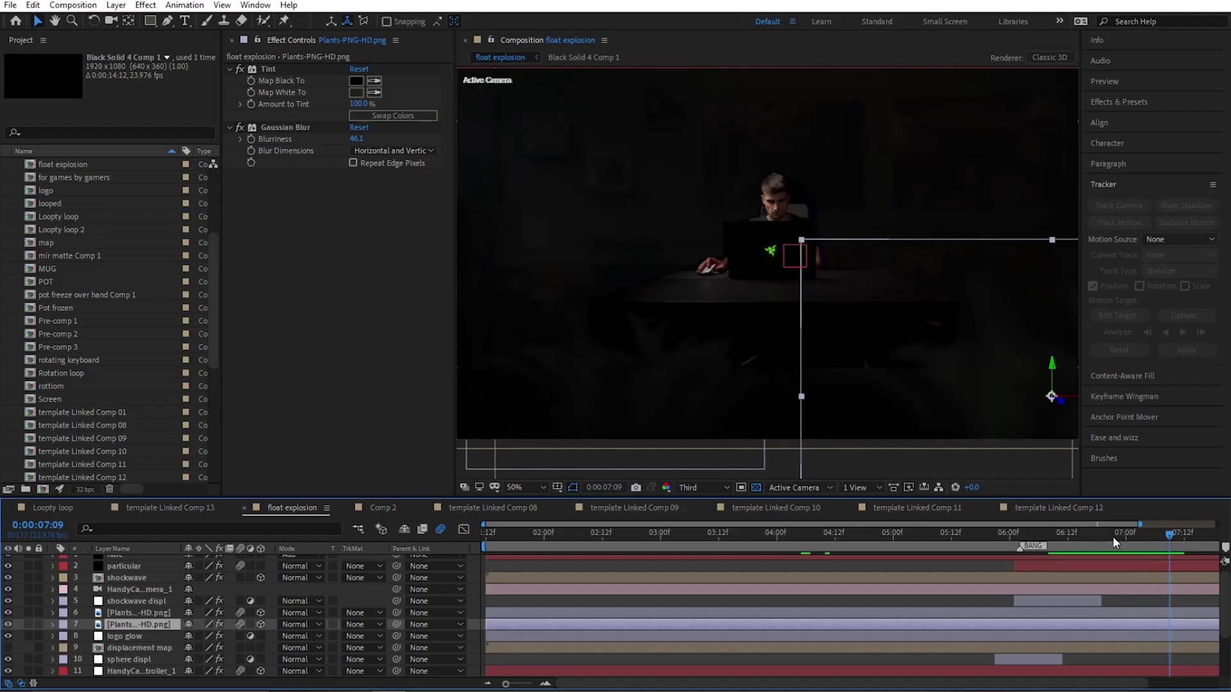
# - Review the shockwave displ layer's Chromatic Displacement, then open the shockwave precomp and scrub its ring animation to 0:00:06:07
pyautogui.moveTo(1170, 533)
pyautogui.mouseDown()
pyautogui.moveTo(1186, 535)
pyautogui.moveTo(1160, 533)
pyautogui.mouseUp()
pyautogui.click(133, 590)
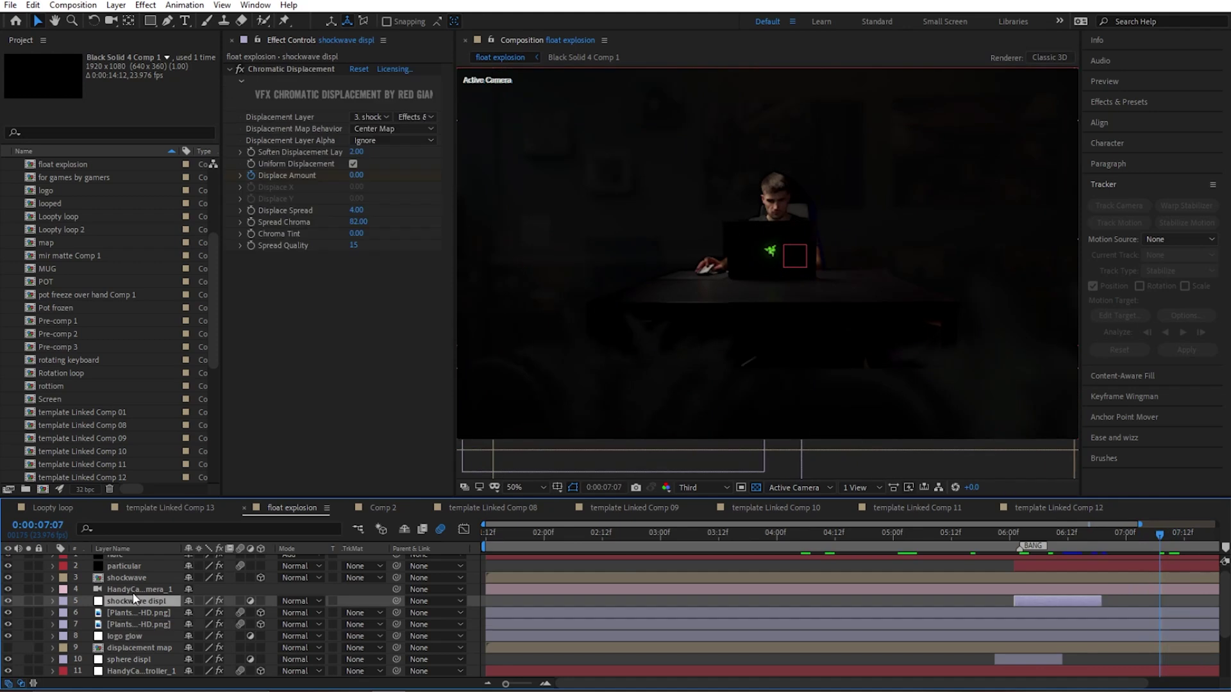
pyautogui.click(153, 579)
pyautogui.doubleClick(137, 576)
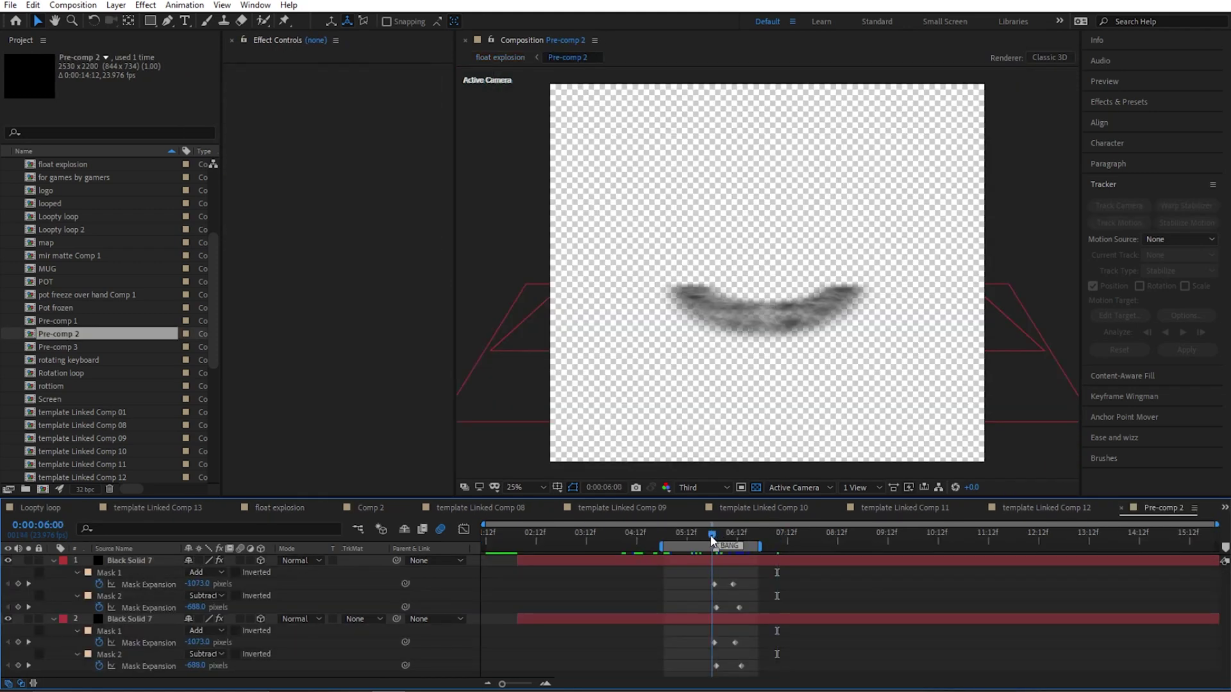
pyautogui.moveTo(695, 533)
pyautogui.mouseDown()
pyautogui.moveTo(688, 541)
pyautogui.moveTo(713, 538)
pyautogui.mouseUp()
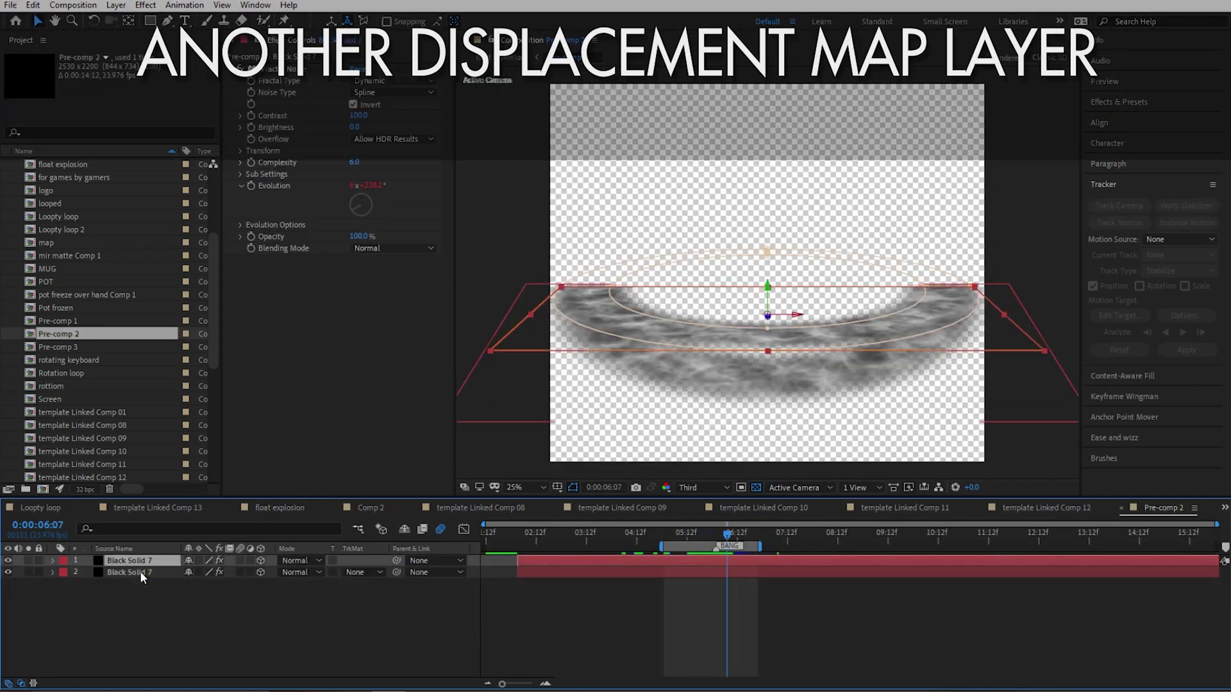
# - Collapse the layer properties and inspect the first Black Solid 7 layer's Fractal Noise and 3D rotation at 0:00:06:07
pyautogui.click(139, 573)
pyautogui.click(142, 562)
pyautogui.press('.')
pyautogui.moveTo(752, 428); pyautogui.dragTo(761, 388)
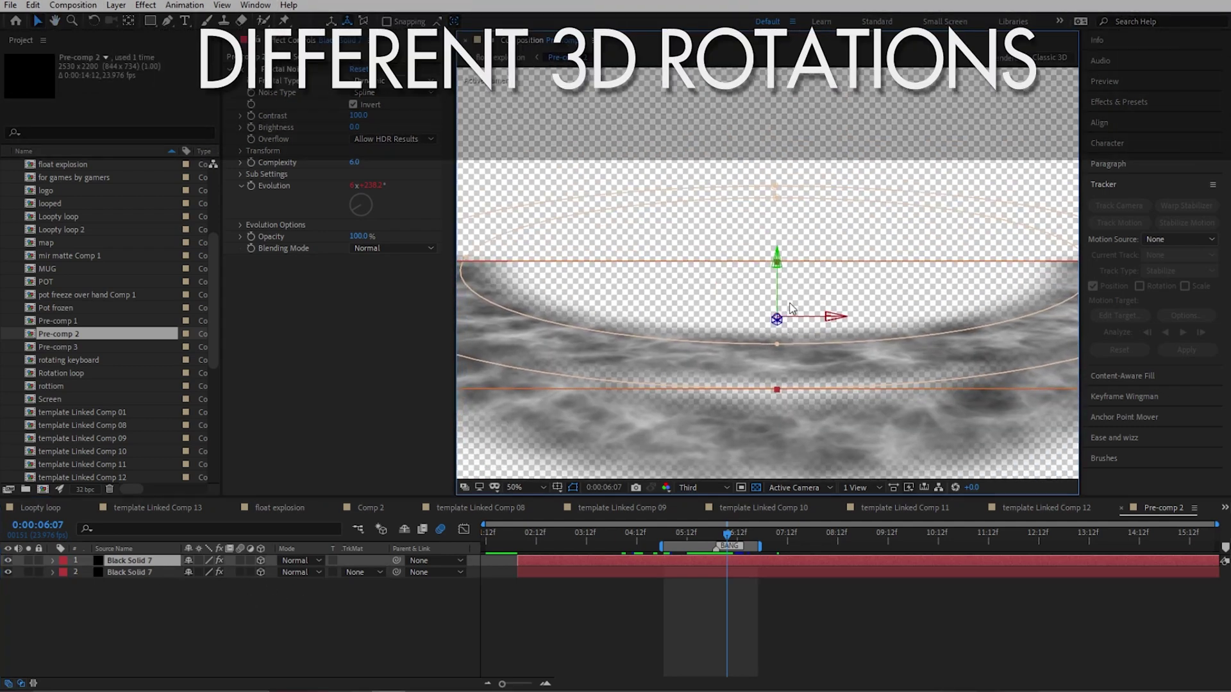
pyautogui.click(729, 534)
pyautogui.moveTo(730, 536); pyautogui.dragTo(727, 537)
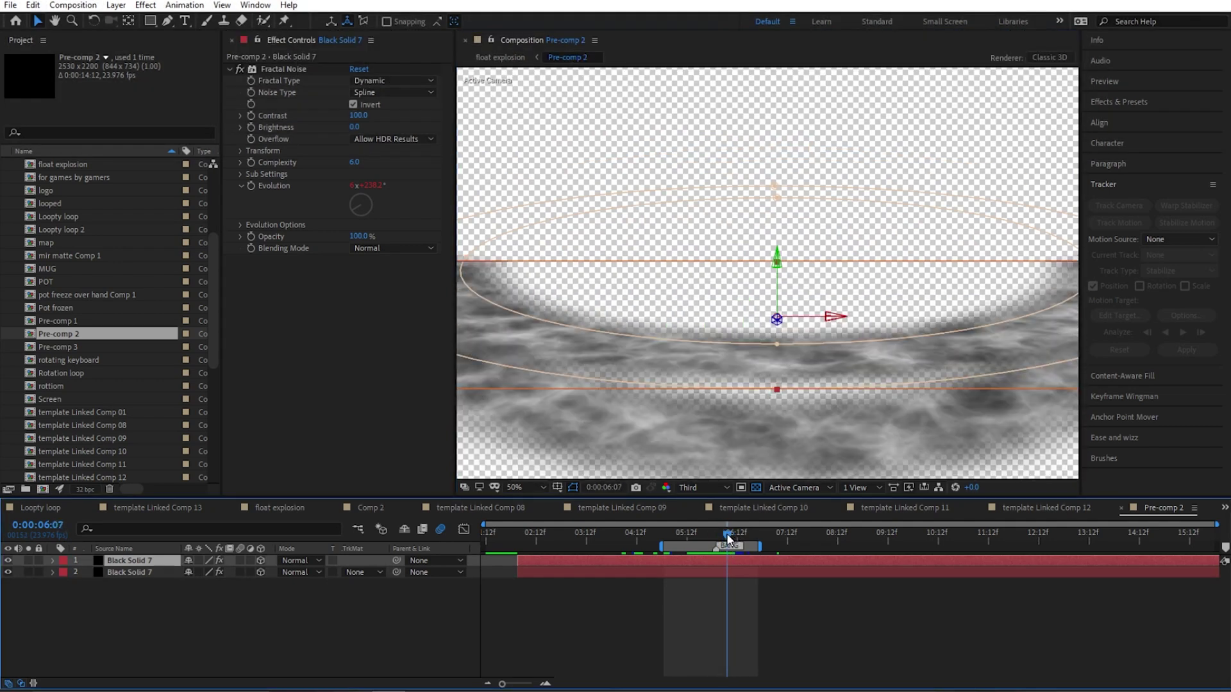
pyautogui.scroll(-1, 770, 330)
pyautogui.scroll(1, 764, 326)
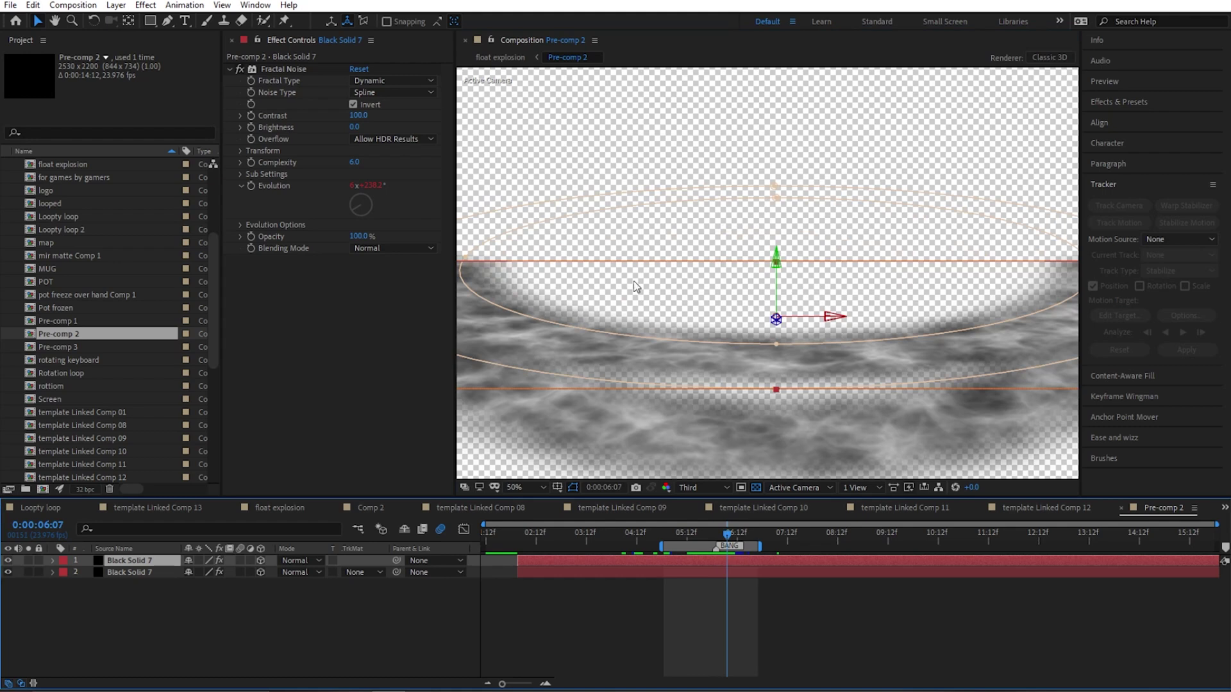
# - Reveal the first Black Solid 7 layer's masks, inspect Mask 2, and show the Mask Expansion keyframes at 0:00:06:08
pyautogui.press('m')
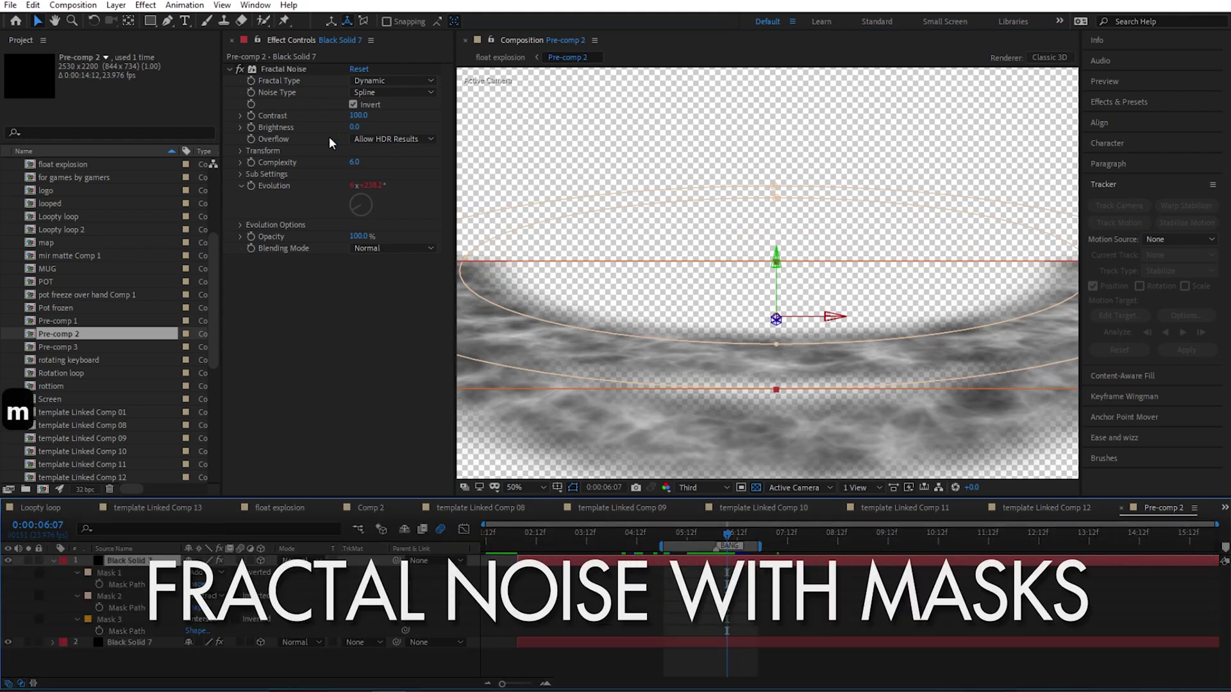
pyautogui.click(125, 595)
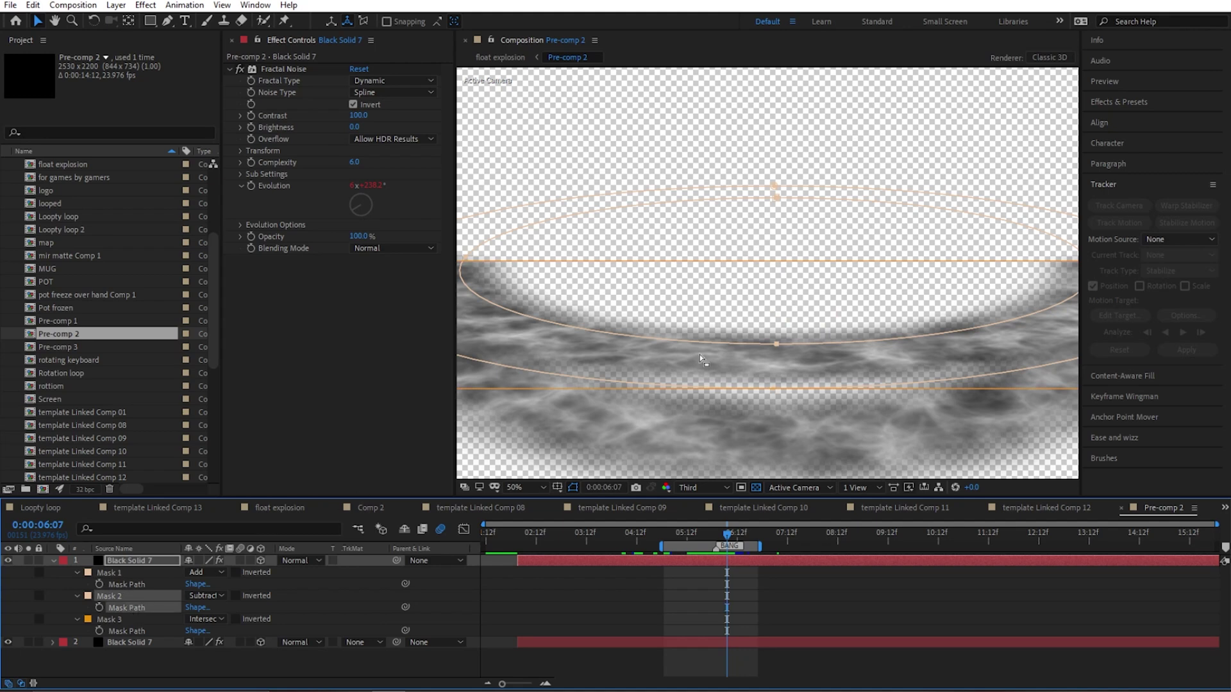
pyautogui.scroll(-2, 700, 356)
pyautogui.scroll(1, 748, 344)
pyautogui.moveTo(728, 537)
pyautogui.mouseDown()
pyautogui.moveTo(713, 544)
pyautogui.moveTo(729, 545)
pyautogui.mouseUp()
pyautogui.press('u')
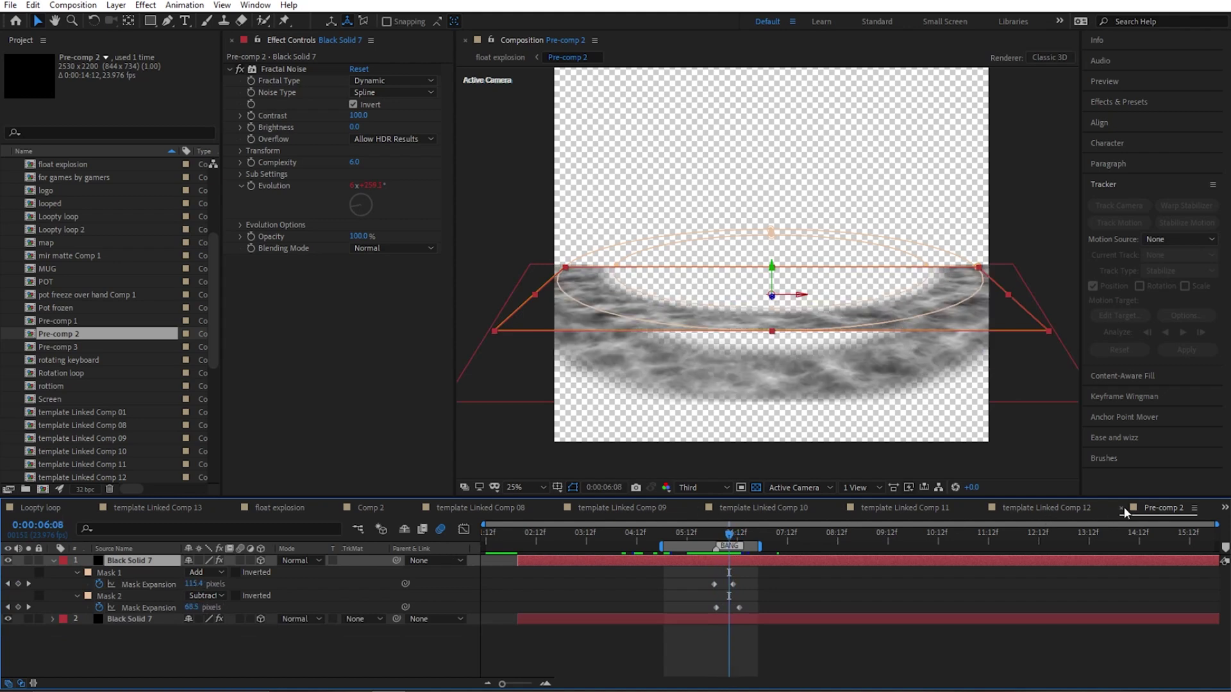
# - Close Pre-comp 2, inspect the particular layer's Particular effect around 0:00:06:02, and solo and unsolo the layer
pyautogui.click(1121, 507)
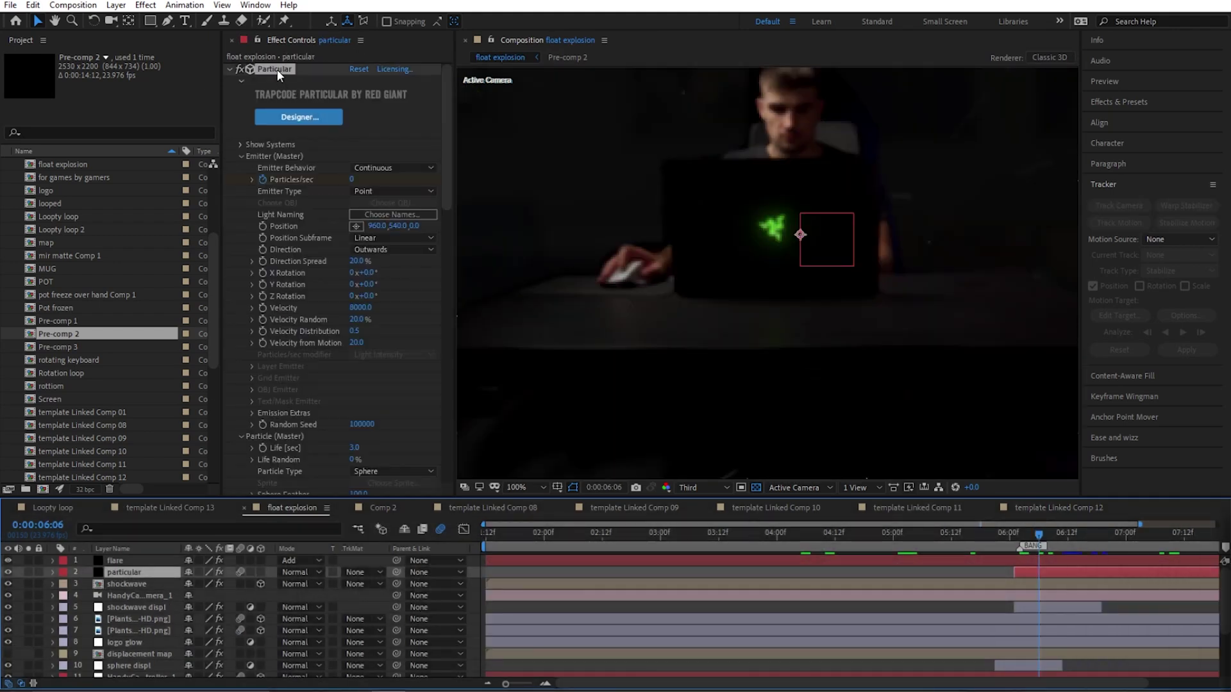
pyautogui.click(277, 70)
pyautogui.click(1019, 539)
pyautogui.moveTo(1018, 538); pyautogui.dragTo(1018, 539)
pyautogui.moveTo(1021, 534); pyautogui.dragTo(1020, 531)
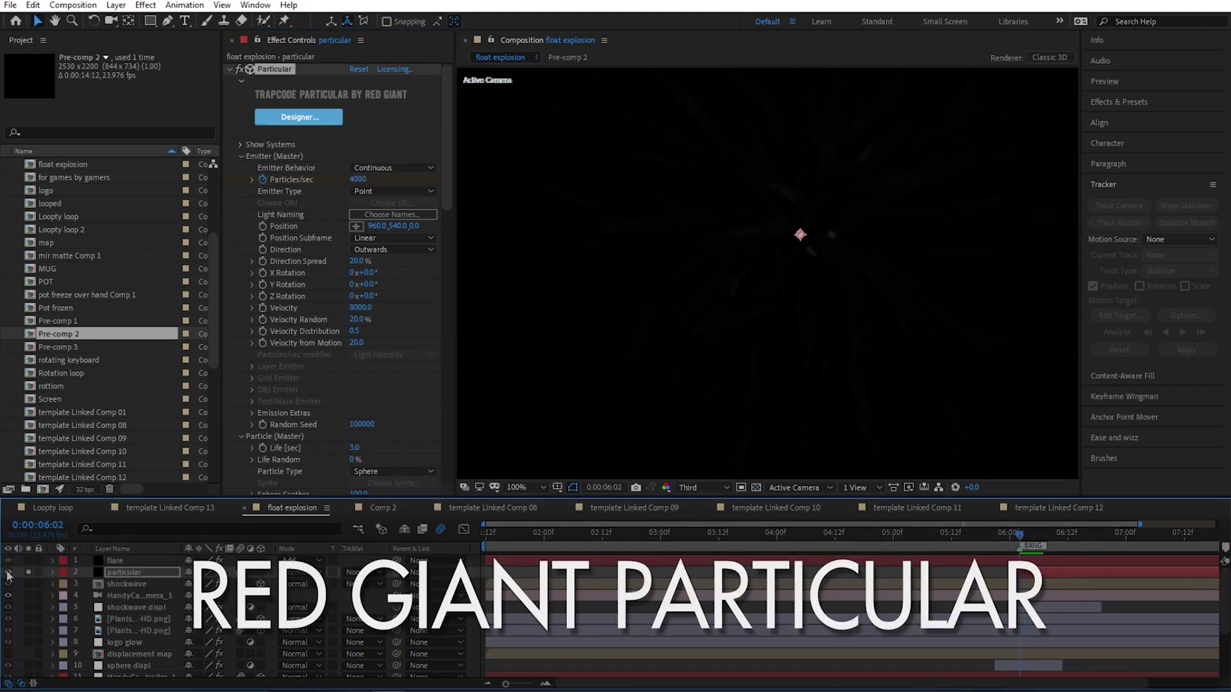
pyautogui.click(28, 573)
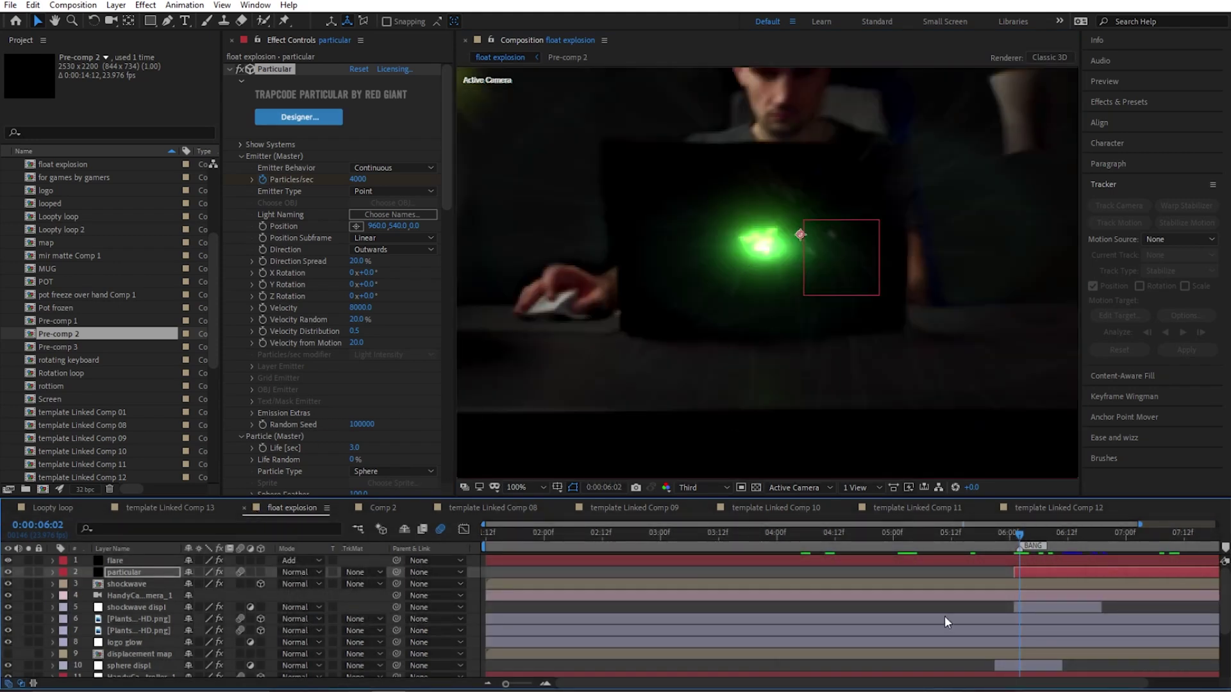
# - Solo the flare layer in float explosion, review its Knoll Light Factory effect around 0:00:06:02, and unsolo it
pyautogui.click(117, 561)
pyautogui.click(29, 559)
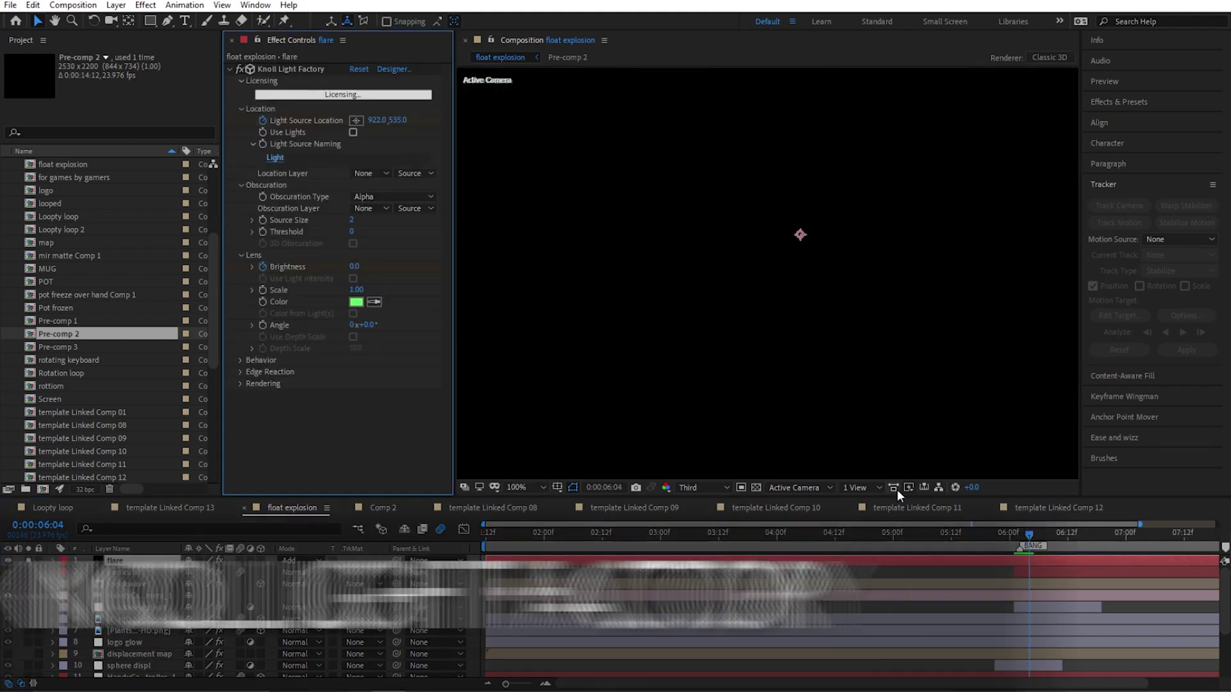
pyautogui.moveTo(1024, 538); pyautogui.dragTo(1019, 538)
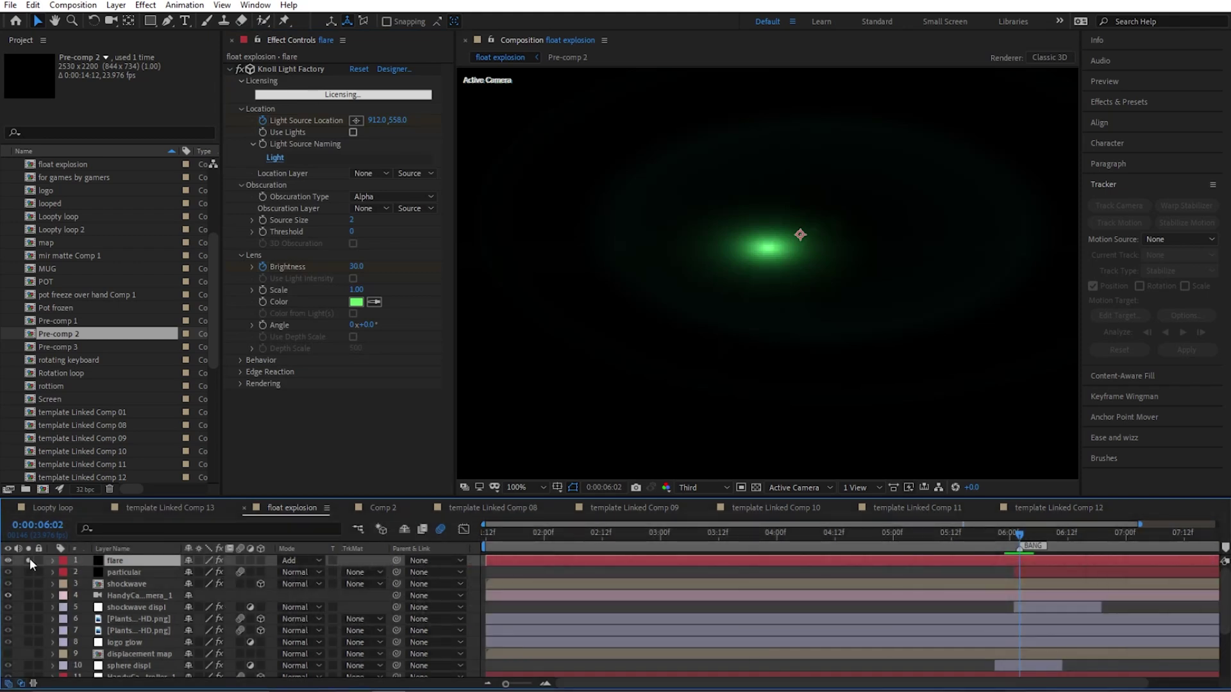
pyautogui.click(29, 559)
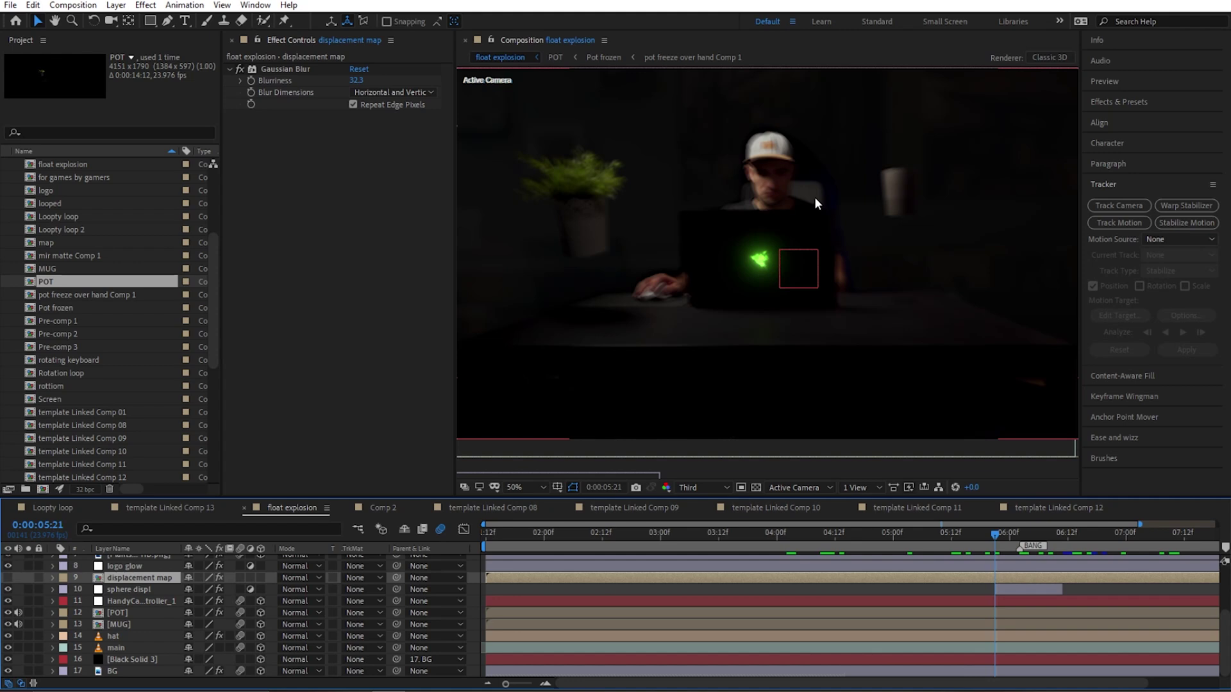
# - Open Comp 2 and scrub the start of the zoom toward the laptop's side ports around 0:00:03:07
pyautogui.click(382, 506)
pyautogui.moveTo(580, 540)
pyautogui.mouseDown()
pyautogui.moveTo(612, 553)
pyautogui.moveTo(580, 560)
pyautogui.mouseUp()
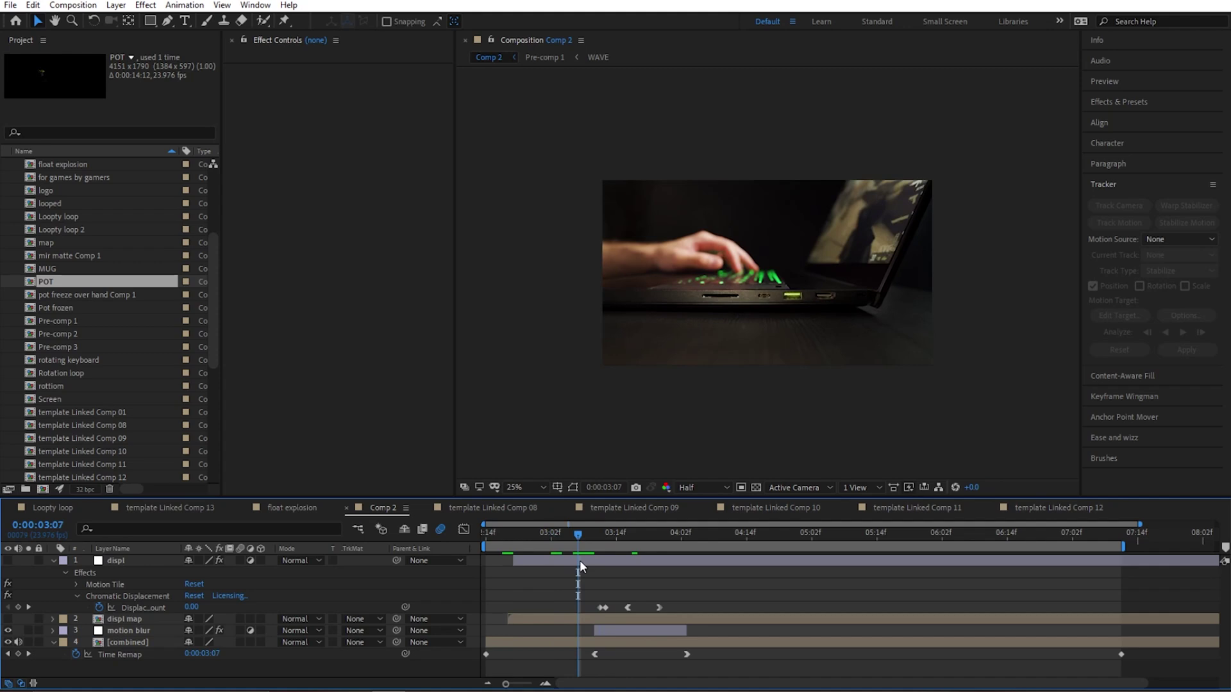
pyautogui.click(607, 544)
pyautogui.click(572, 559)
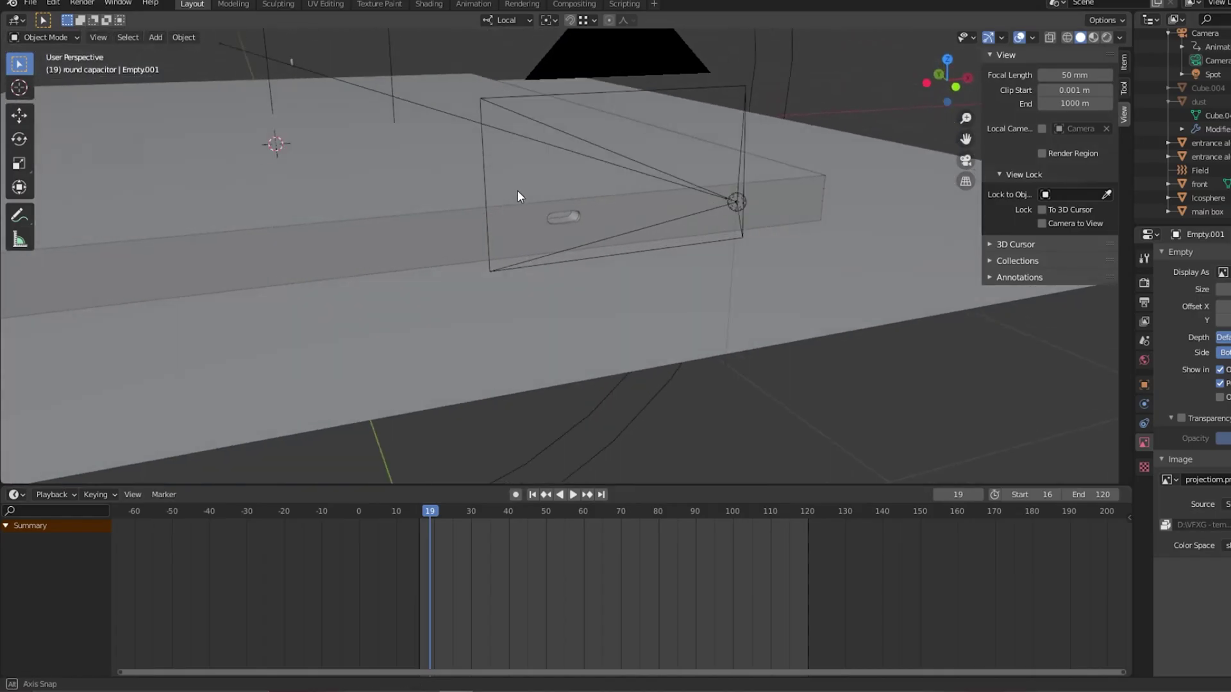
# - Switch to Blender, inspect the laptop model from several angles, and select the main box and then the camera
pyautogui.moveTo(517, 191); pyautogui.dragTo(736, 191)
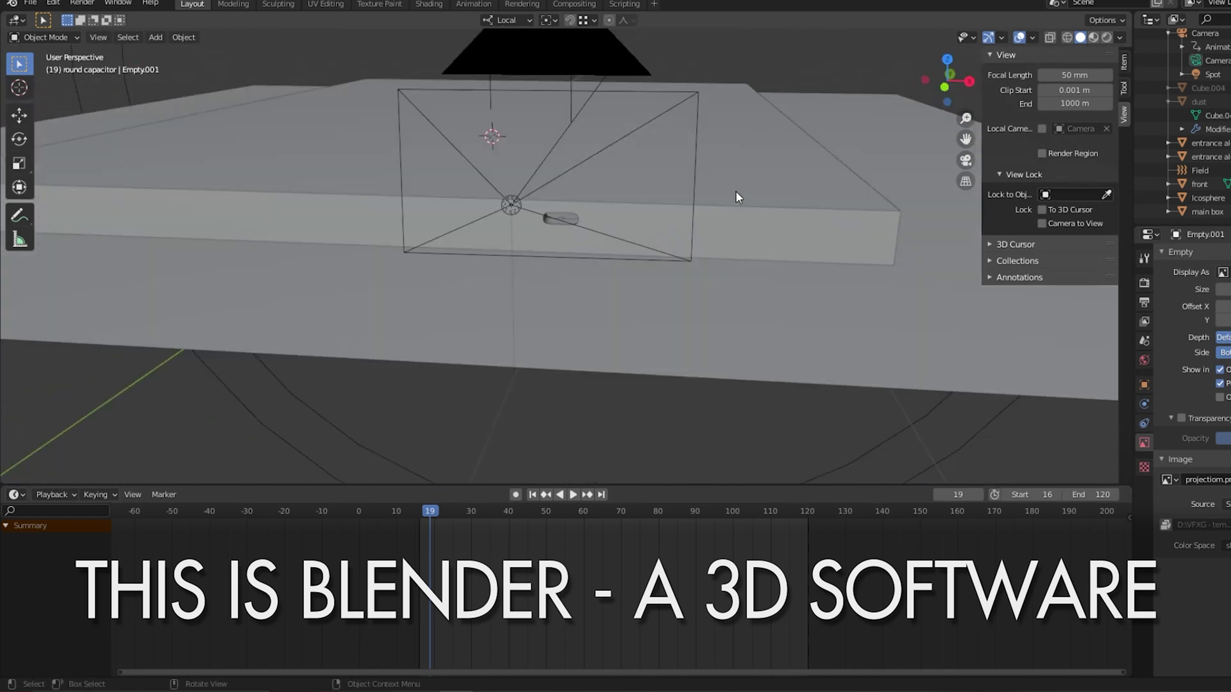
pyautogui.click(736, 190)
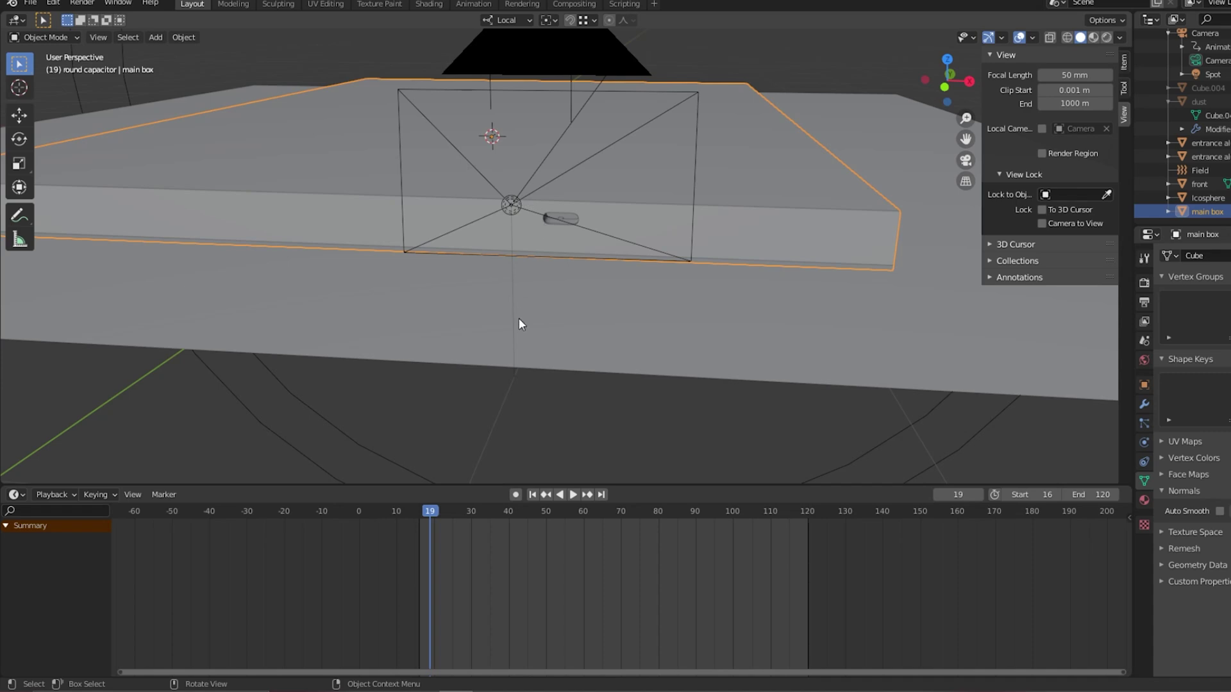
pyautogui.moveTo(527, 243); pyautogui.dragTo(684, 241)
pyautogui.click(722, 239)
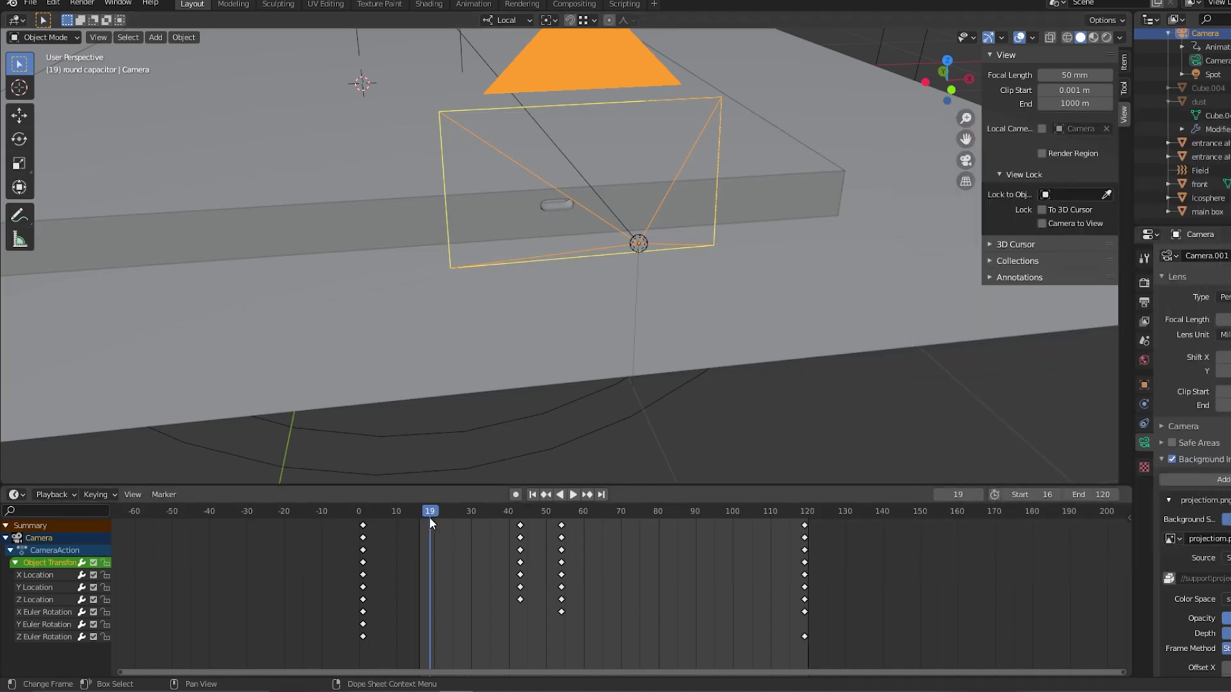
# - Examine the camera rig in front of the port opening up close and scrub its animation to frame 18
pyautogui.moveTo(577, 182); pyautogui.dragTo(563, 180)
pyautogui.scroll(3, 563, 180)
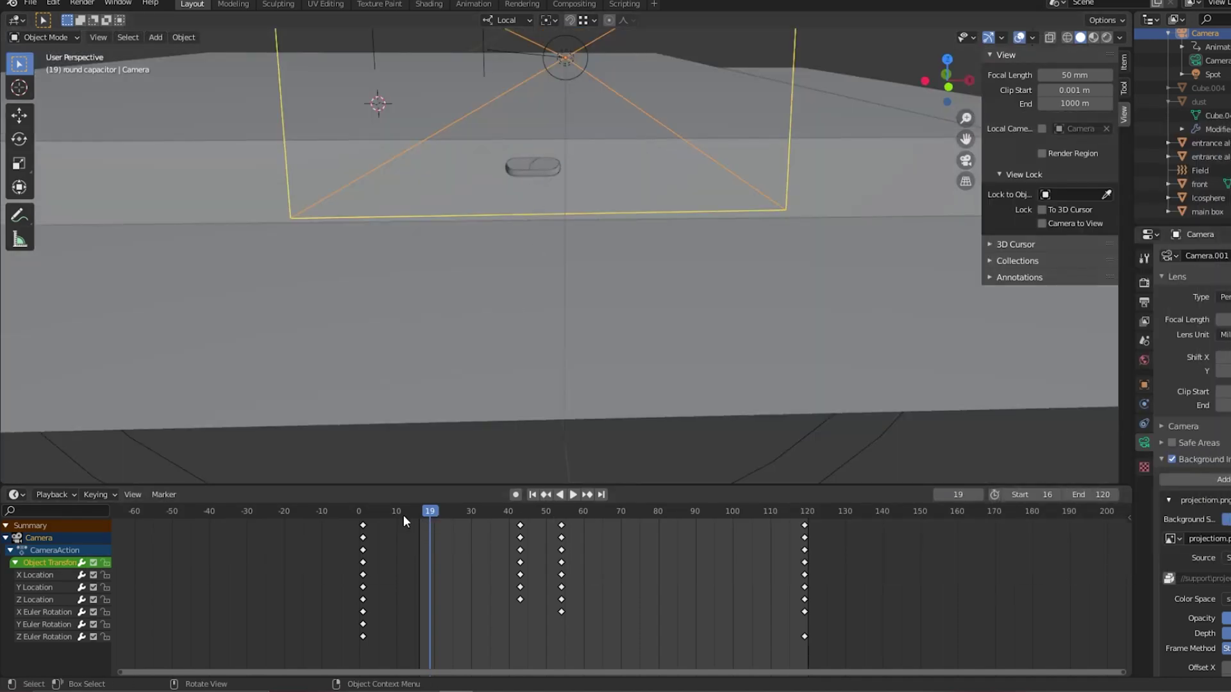
pyautogui.moveTo(430, 513)
pyautogui.mouseDown()
pyautogui.moveTo(441, 510)
pyautogui.moveTo(427, 509)
pyautogui.mouseUp()
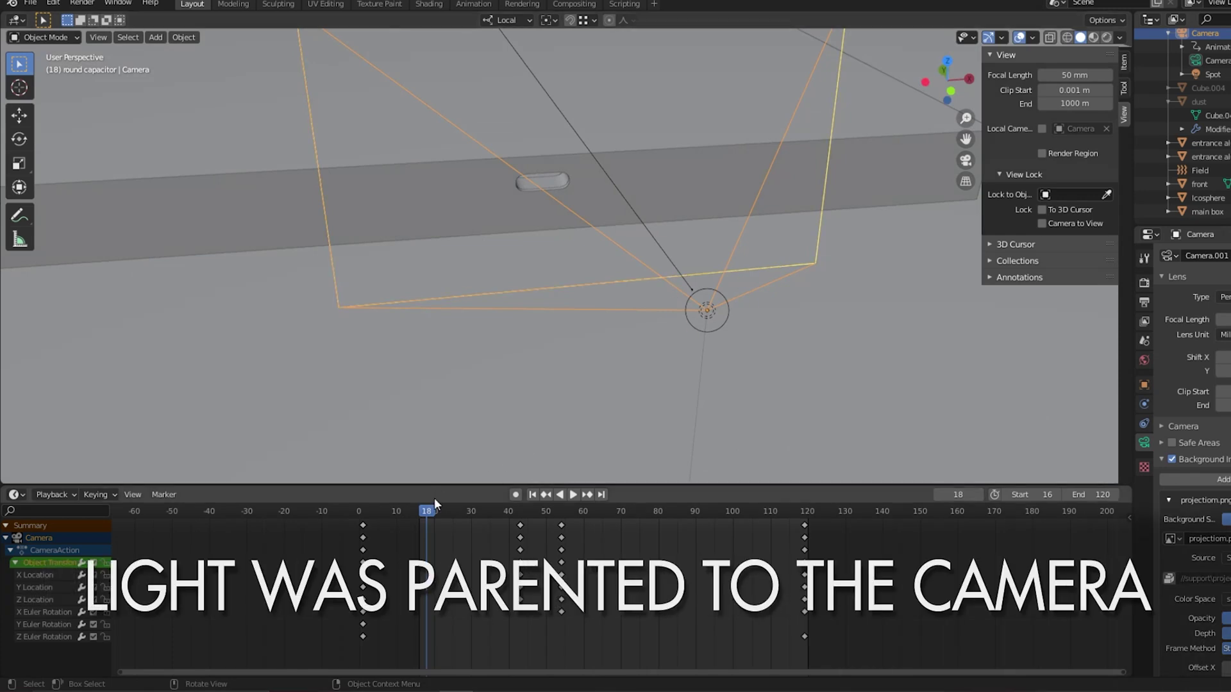
# - Look through the scene camera, play its flight through the port, and scrub the frames inside the laptop
pyautogui.press('KP_0')
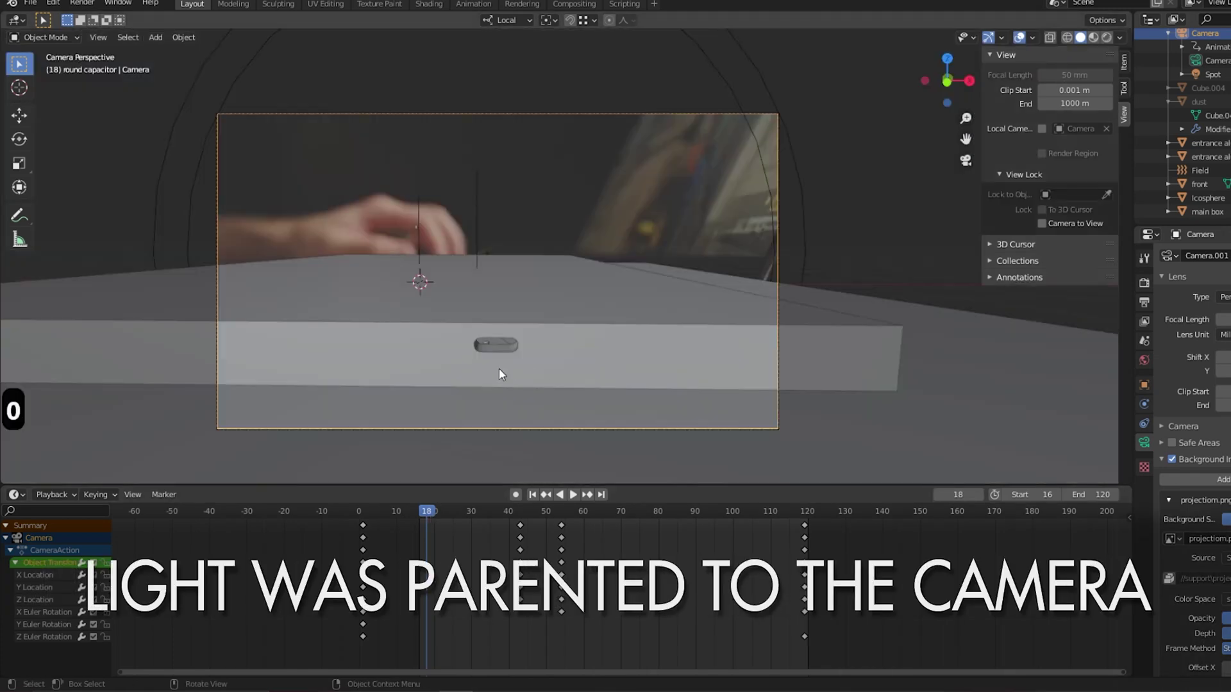
pyautogui.press('space')
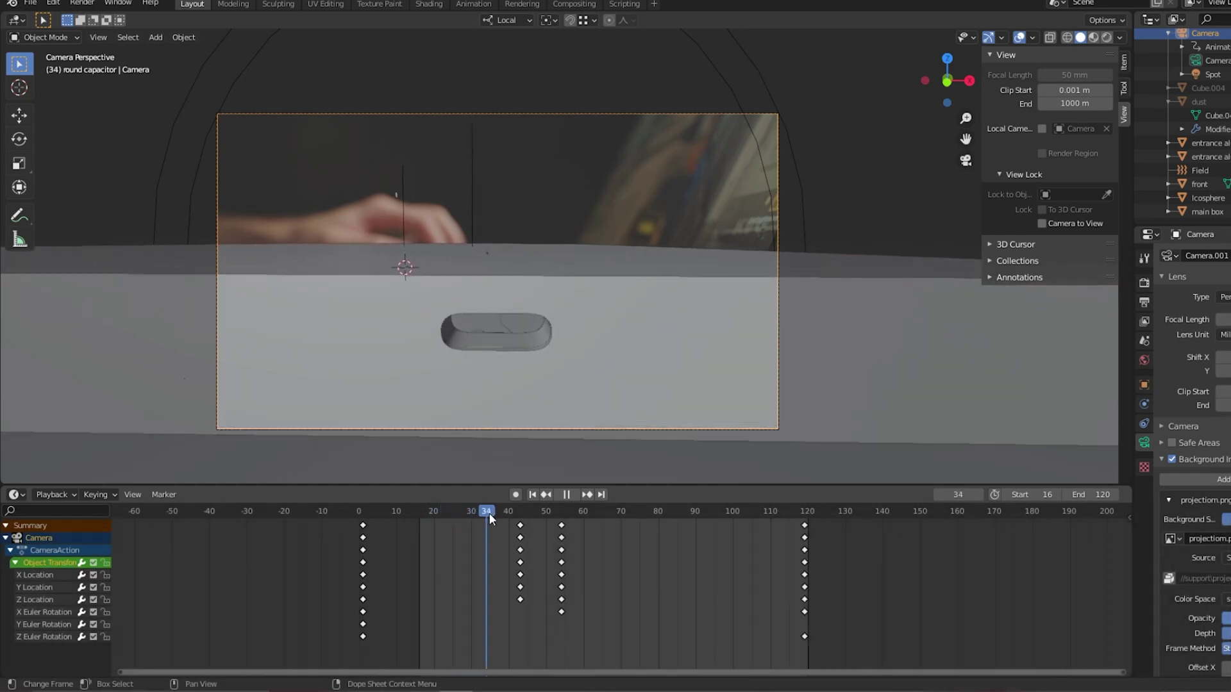
pyautogui.press('space')
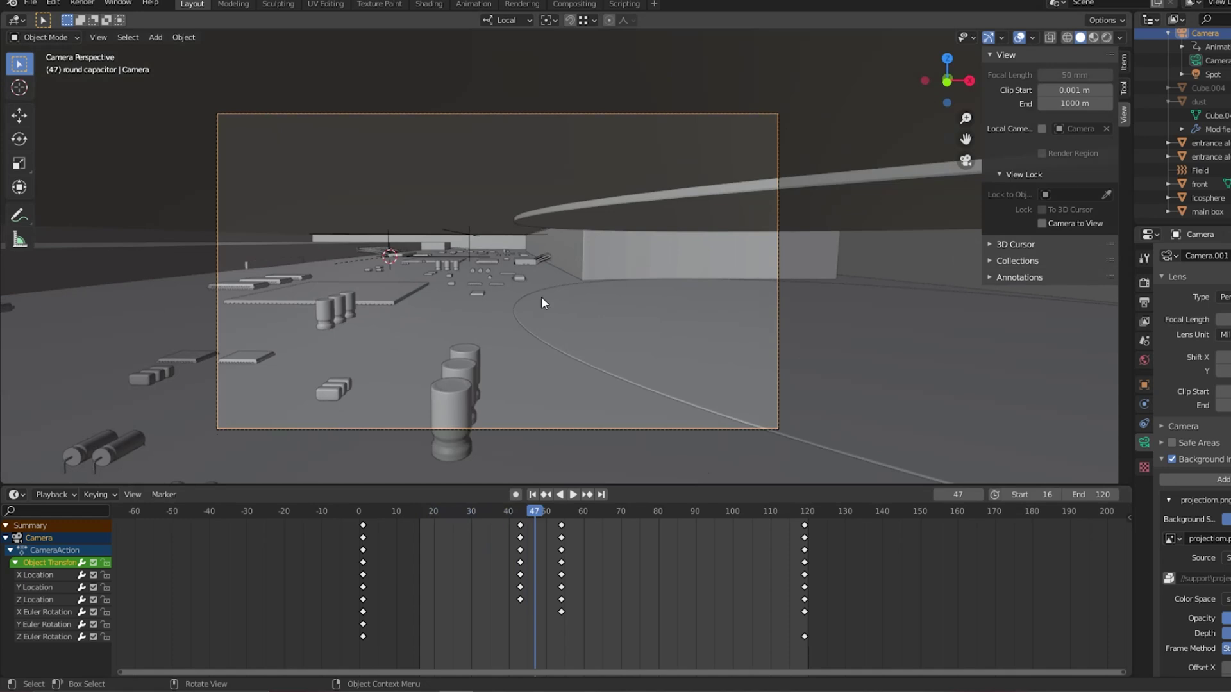
pyautogui.moveTo(616, 511); pyautogui.dragTo(546, 510)
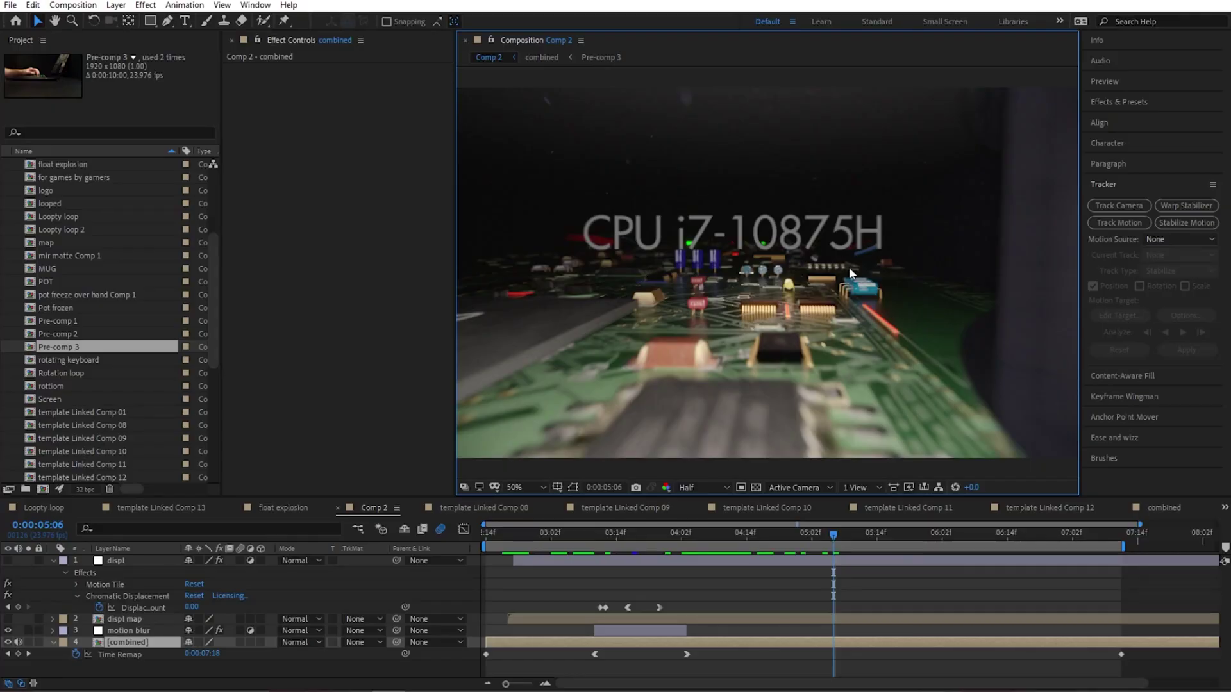
# - Switch back to After Effects and scrub Comp 2 from the opening shot at 0:00:02:16 toward the port zoom
pyautogui.moveTo(835, 541); pyautogui.dragTo(501, 537)
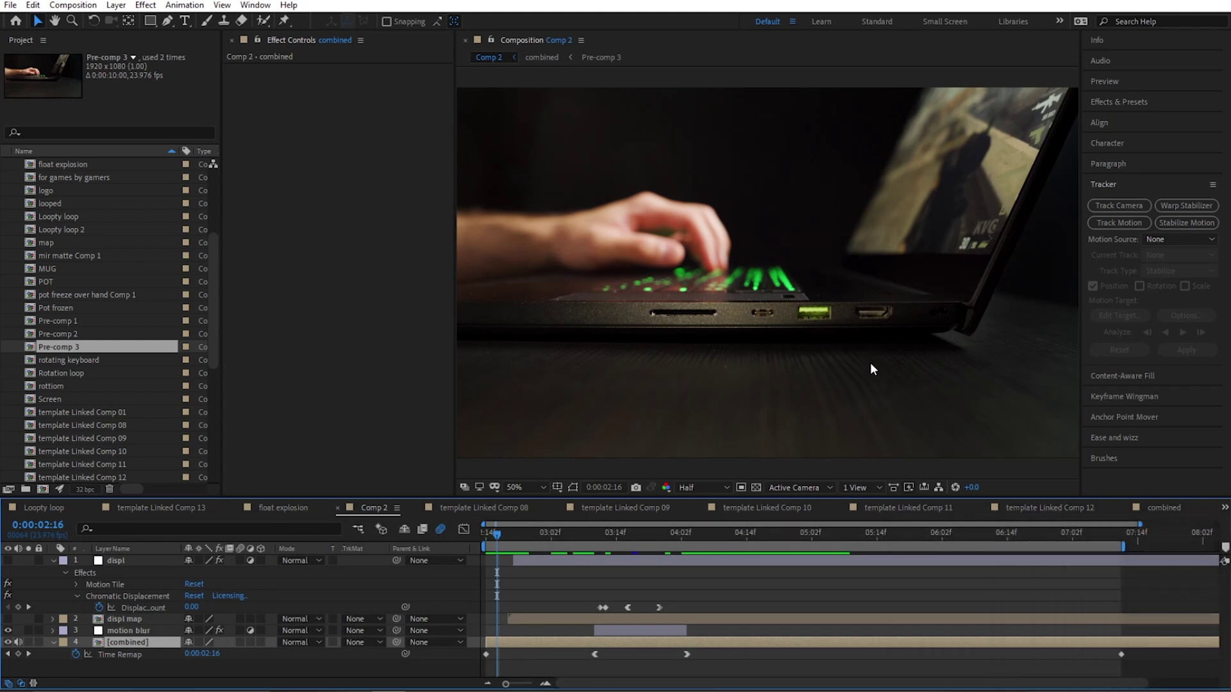
pyautogui.moveTo(500, 533); pyautogui.dragTo(511, 535)
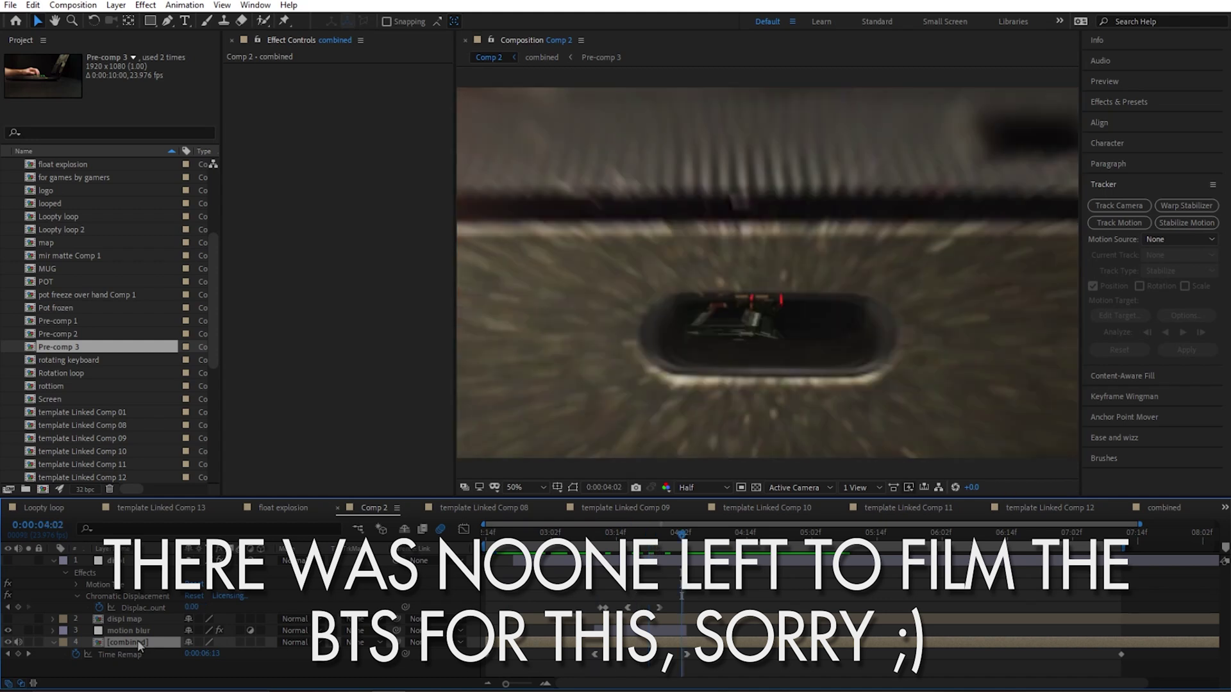
# - Open the combined precomp, check the frame at 0:00:06:04, and open Pre-comp 3 from it
pyautogui.doubleClick(137, 641)
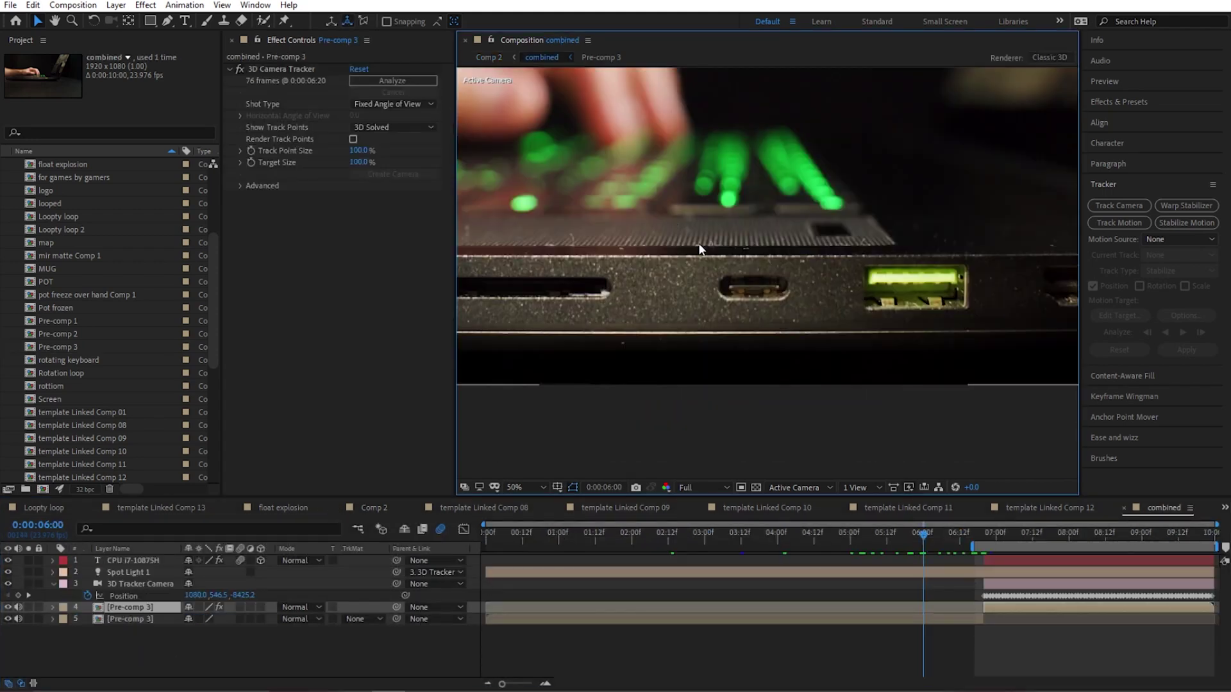
pyautogui.click(936, 536)
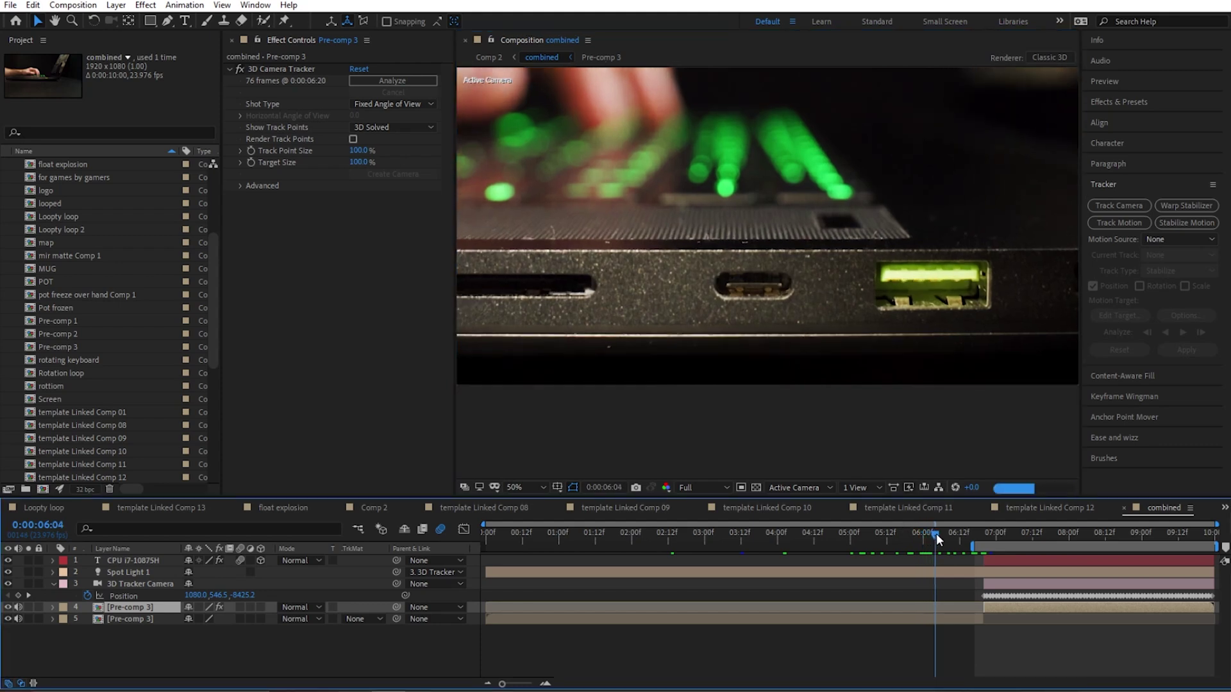
pyautogui.doubleClick(818, 619)
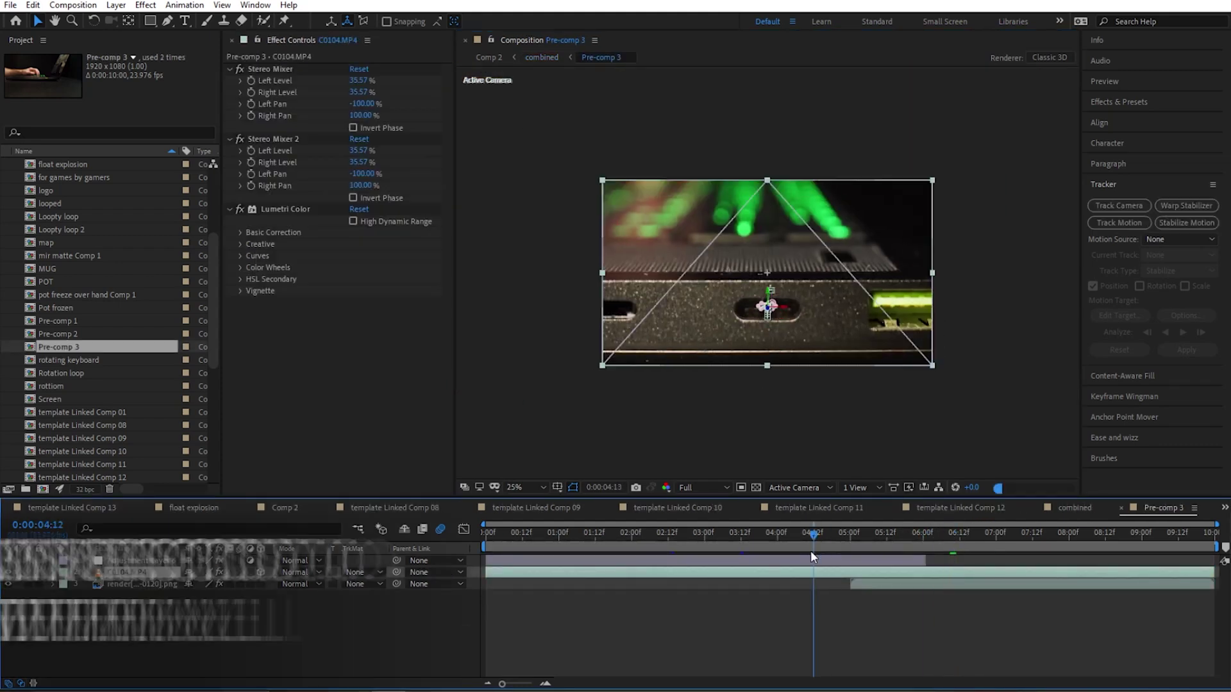
# - Scrub Pre-comp 3 to 0:00:06:13 and examine the C0104.MP4 mask around the port opening up close
pyautogui.moveTo(812, 556); pyautogui.dragTo(954, 572)
pyautogui.scroll(4, 771, 349)
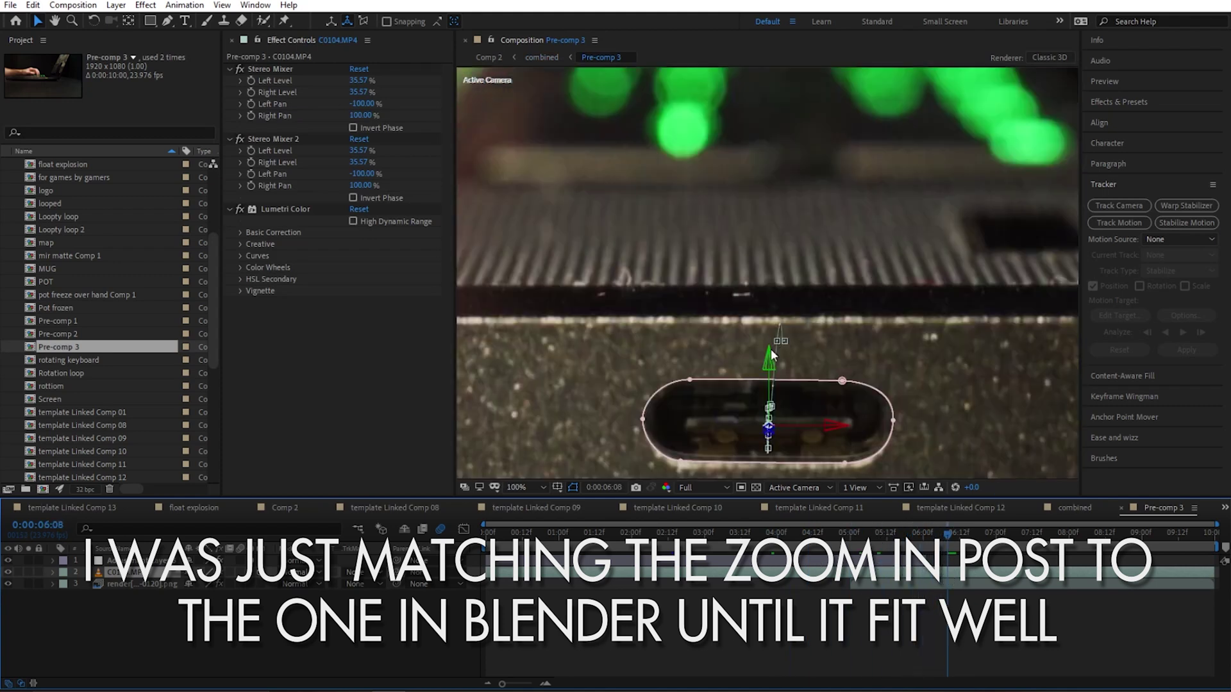
pyautogui.moveTo(950, 542)
pyautogui.mouseDown()
pyautogui.moveTo(986, 537)
pyautogui.moveTo(962, 540)
pyautogui.mouseUp()
pyautogui.press(',')
pyautogui.press(',')
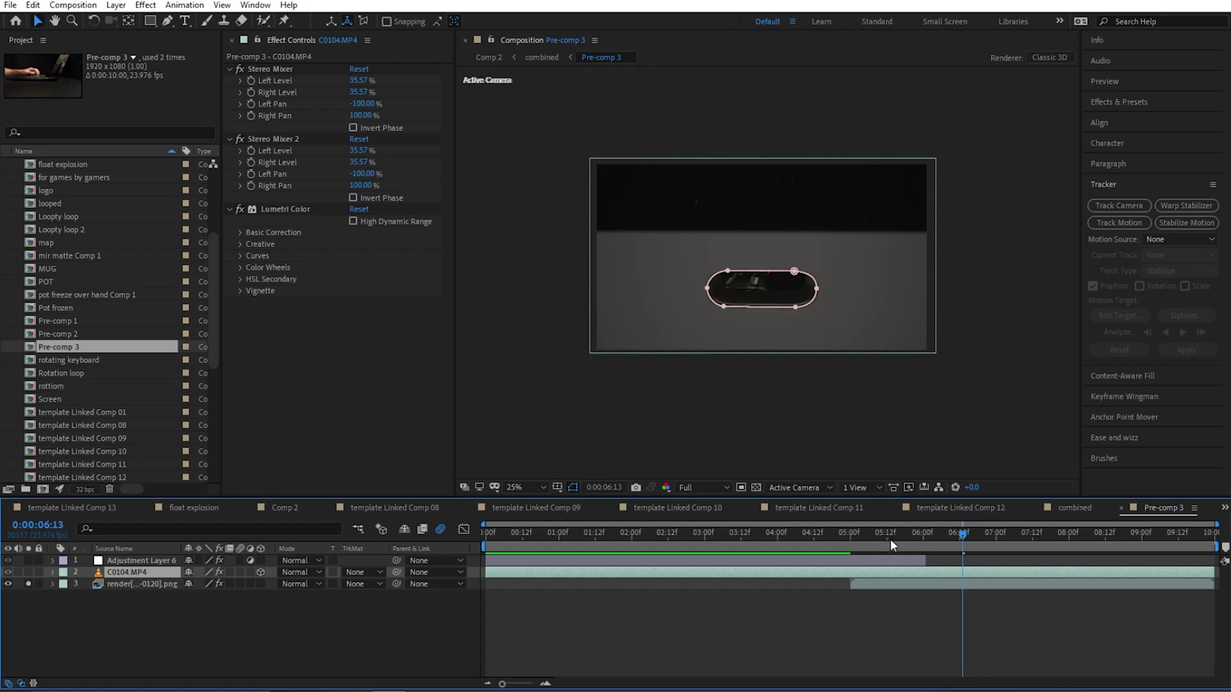
# - Scrub the soloed render sequence to 0:00:06:15, then unsolo it and review the blended zoom back toward 0:00:05:14
pyautogui.moveTo(957, 537)
pyautogui.mouseDown()
pyautogui.moveTo(865, 540)
pyautogui.moveTo(983, 542)
pyautogui.moveTo(969, 543)
pyautogui.mouseUp()
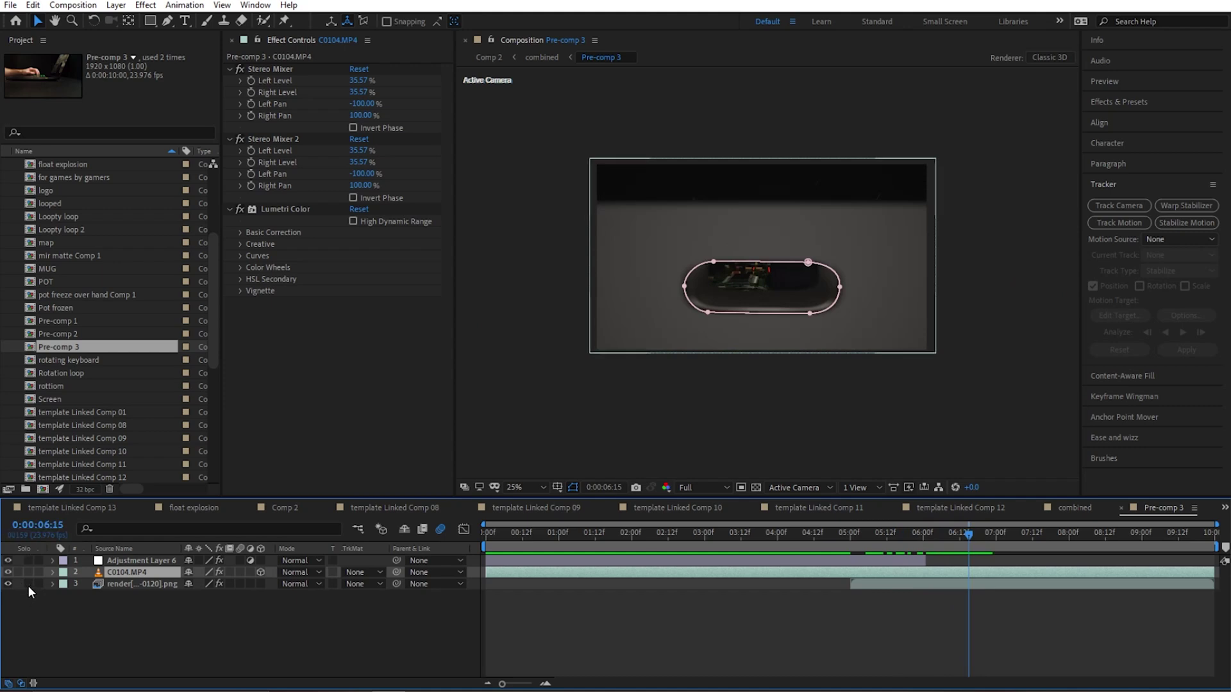
pyautogui.click(28, 584)
pyautogui.click(960, 534)
pyautogui.moveTo(959, 534); pyautogui.dragTo(943, 557)
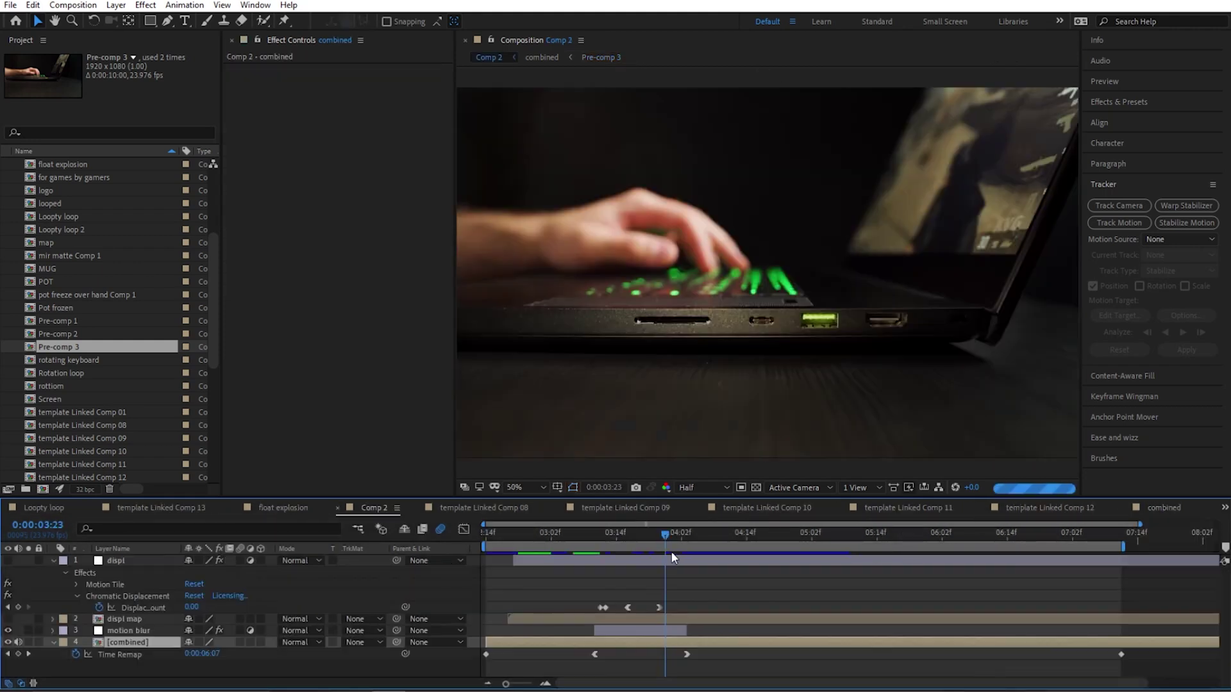
# - Scrub and play the Loopty loop comp's rotating laptop shot with its RTX 2080 SUPER MAX-Q text to 0:00:02:21
pyautogui.moveTo(672, 551); pyautogui.dragTo(752, 558)
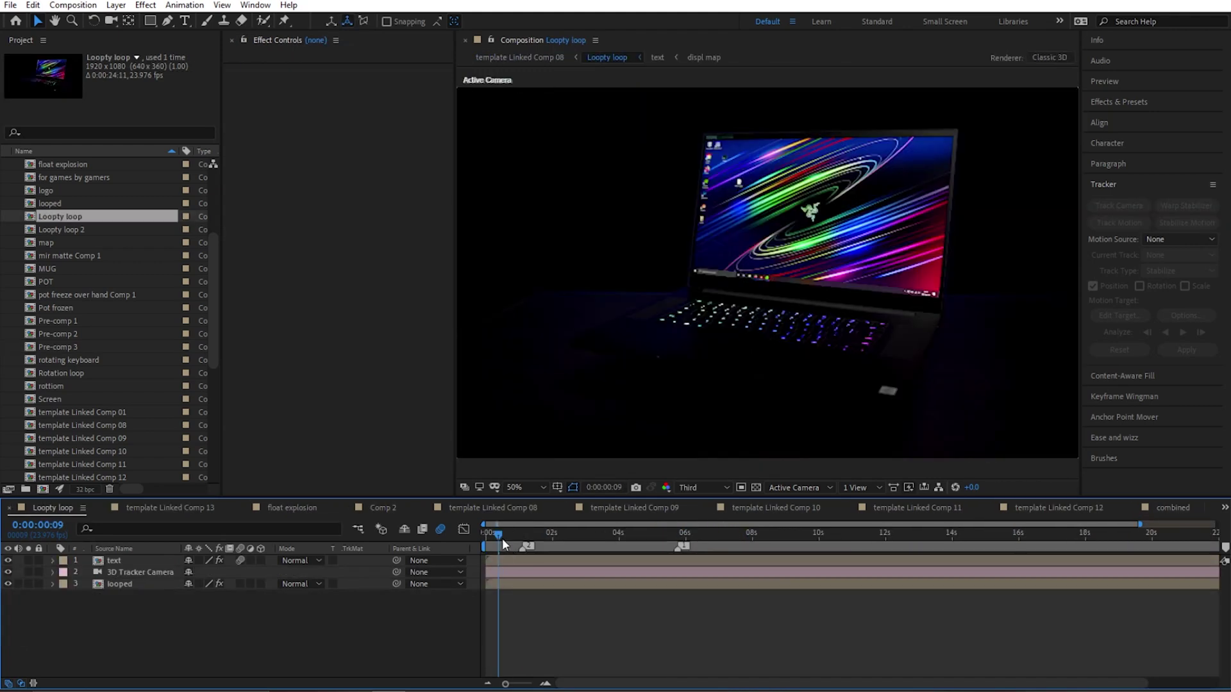
pyautogui.moveTo(503, 545); pyautogui.dragTo(555, 550)
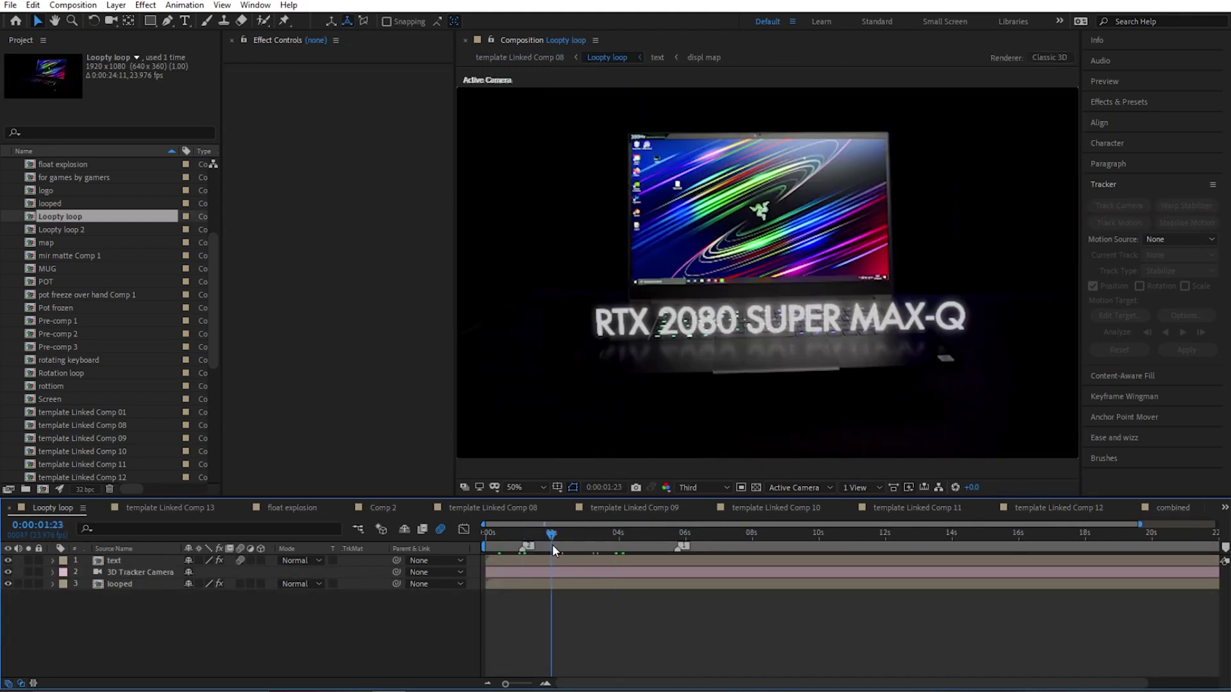
pyautogui.press('space')
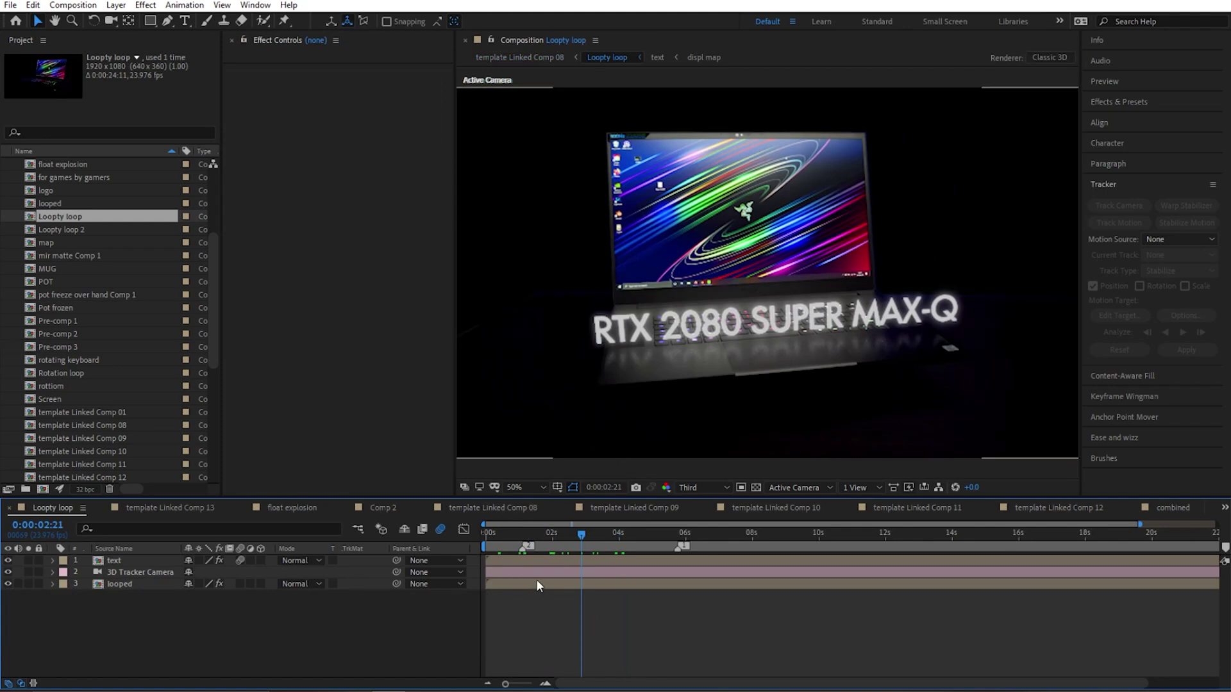
# - Select the text layer, inspect its Reflection effect and reflection axis on the keyboard, and collapse the effect's settings
pyautogui.click(693, 323)
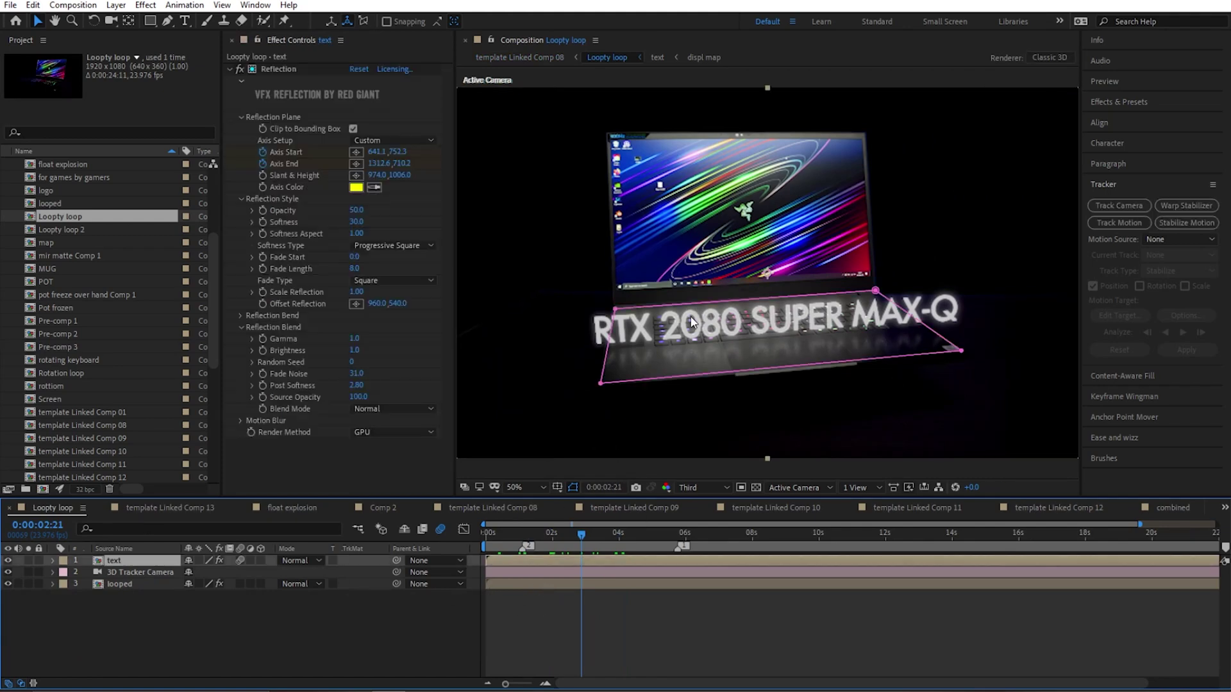
pyautogui.scroll(2, 749, 385)
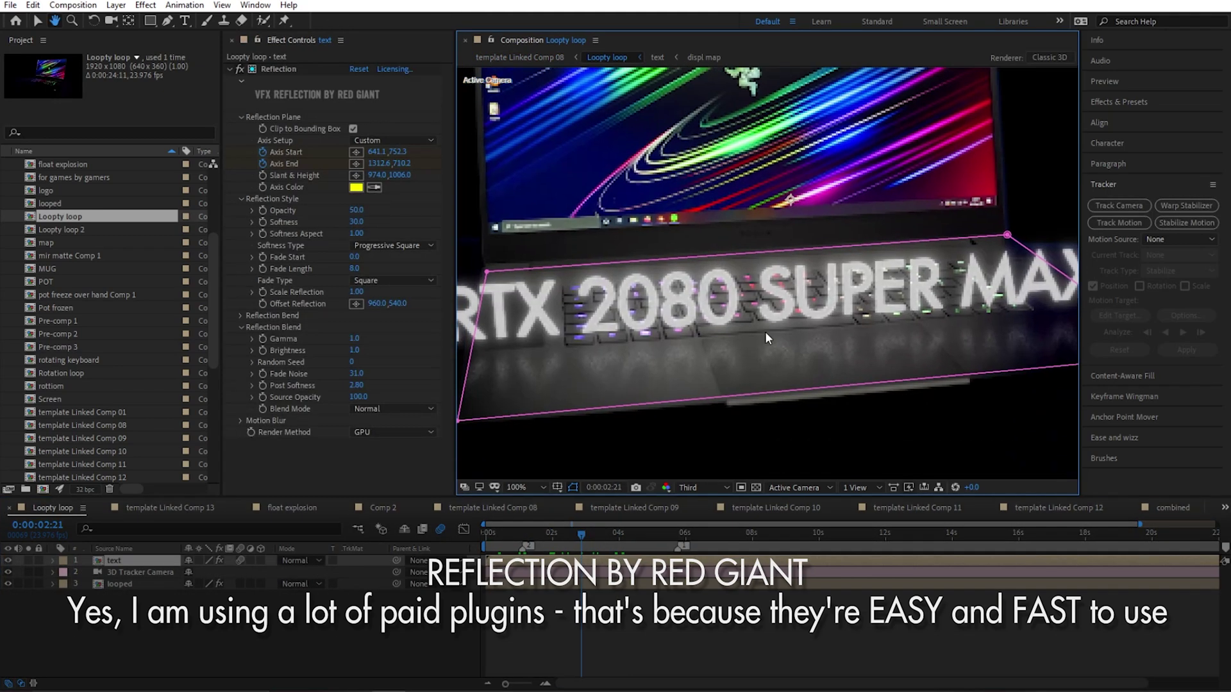
pyautogui.click(278, 69)
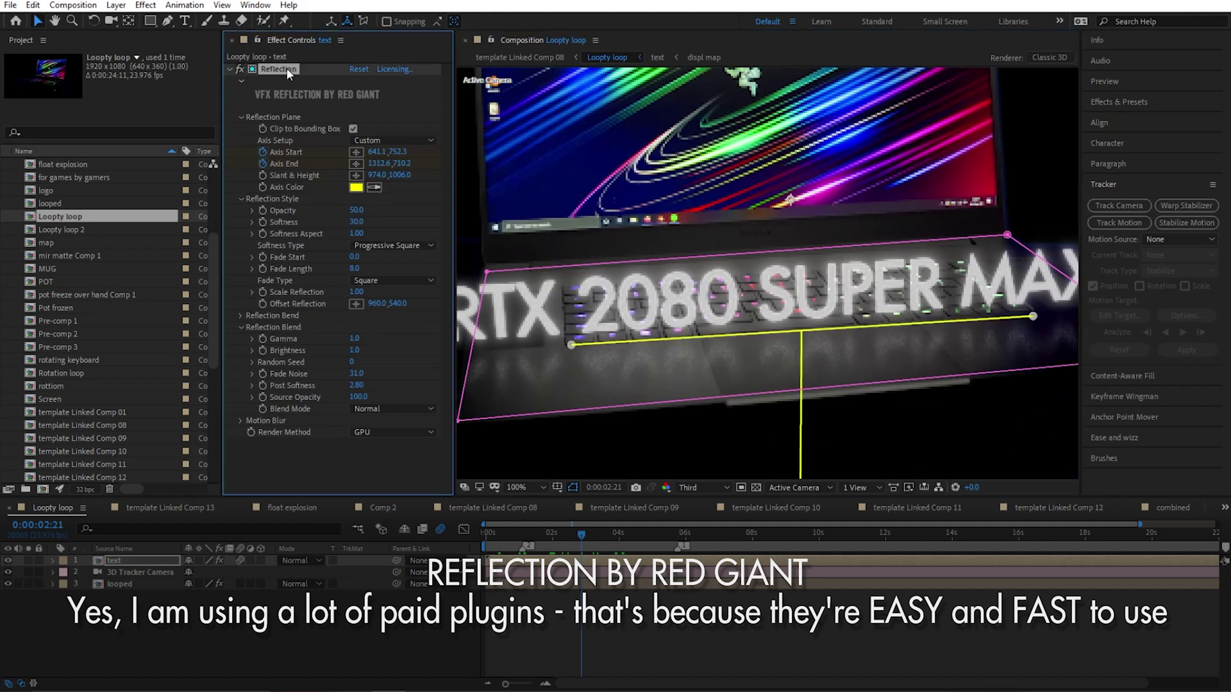
pyautogui.click(230, 68)
pyautogui.scroll(-2, 743, 287)
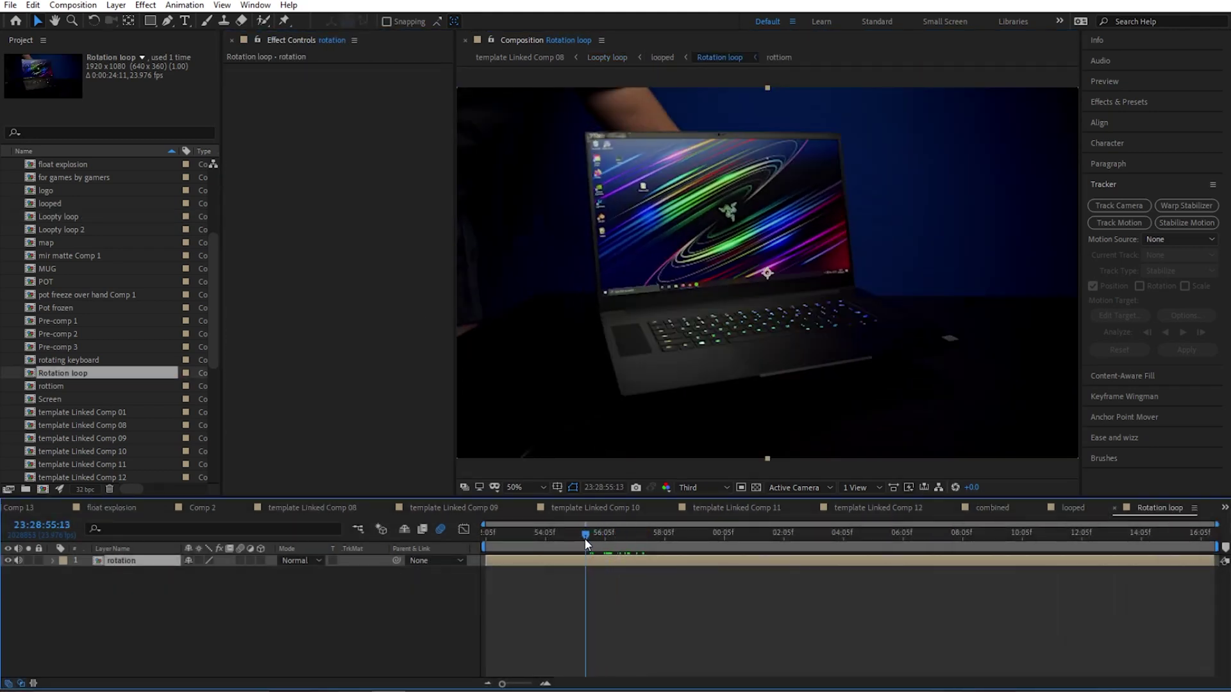
# - Review the Rotation loop layer's animated masks in the looped comp at 23:28:55:18, and close that comp
pyautogui.moveTo(585, 539)
pyautogui.mouseDown()
pyautogui.moveTo(521, 538)
pyautogui.moveTo(752, 541)
pyautogui.moveTo(526, 542)
pyautogui.moveTo(748, 557)
pyautogui.moveTo(490, 535)
pyautogui.moveTo(592, 541)
pyautogui.mouseUp()
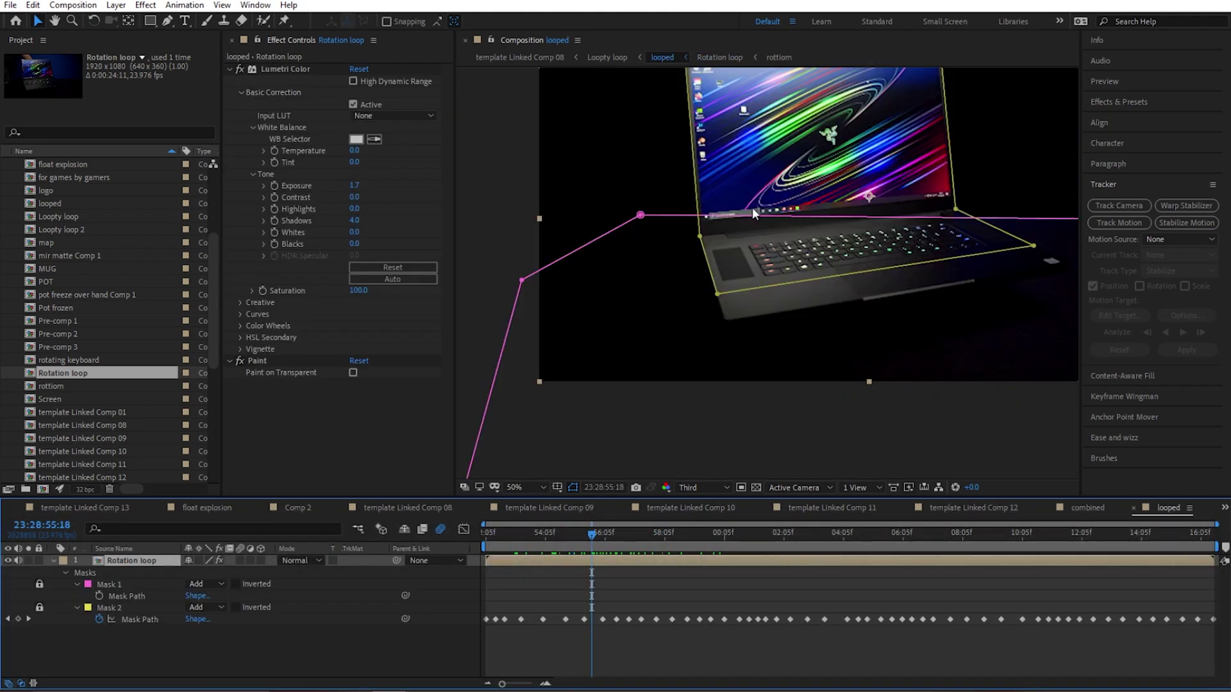
pyautogui.hotkey('ctrl', 'w')
# - Solo Black Solid 10 in template Linked Comp 08 and re-enable its Levels, VC Color Vibrance and Gaussian Blur in turn after inspecting Fractal Noise
pyautogui.click(571, 642)
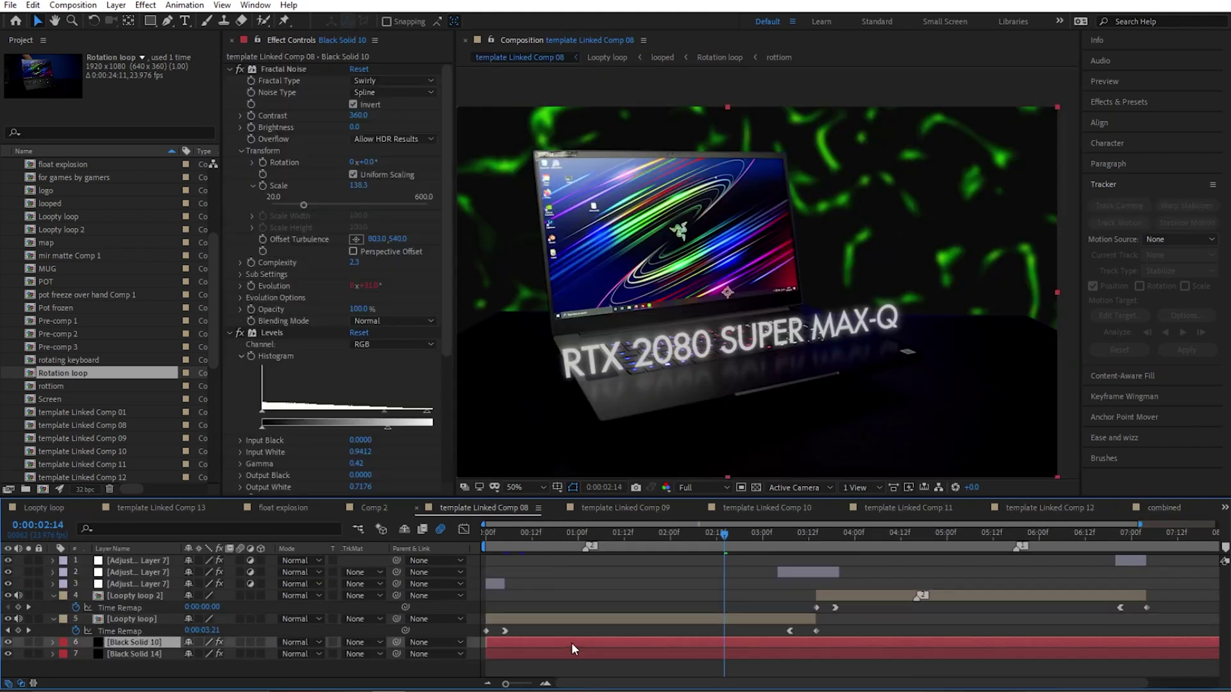
pyautogui.click(30, 644)
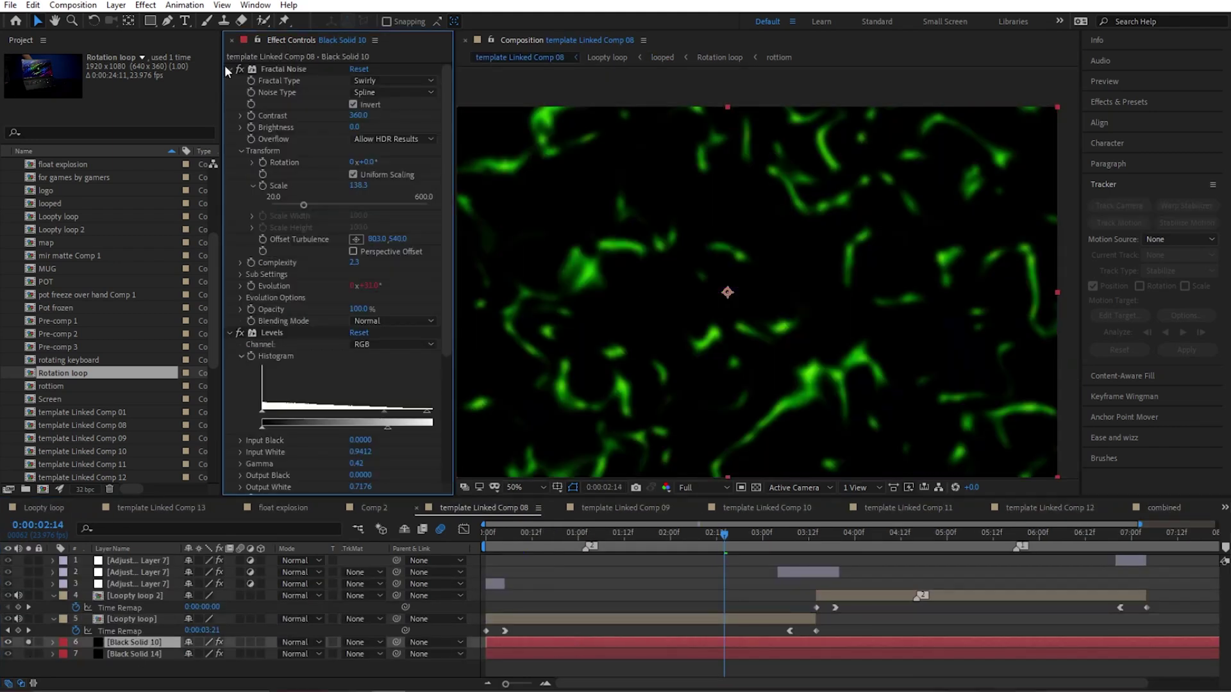
pyautogui.scroll(-5, 226, 69)
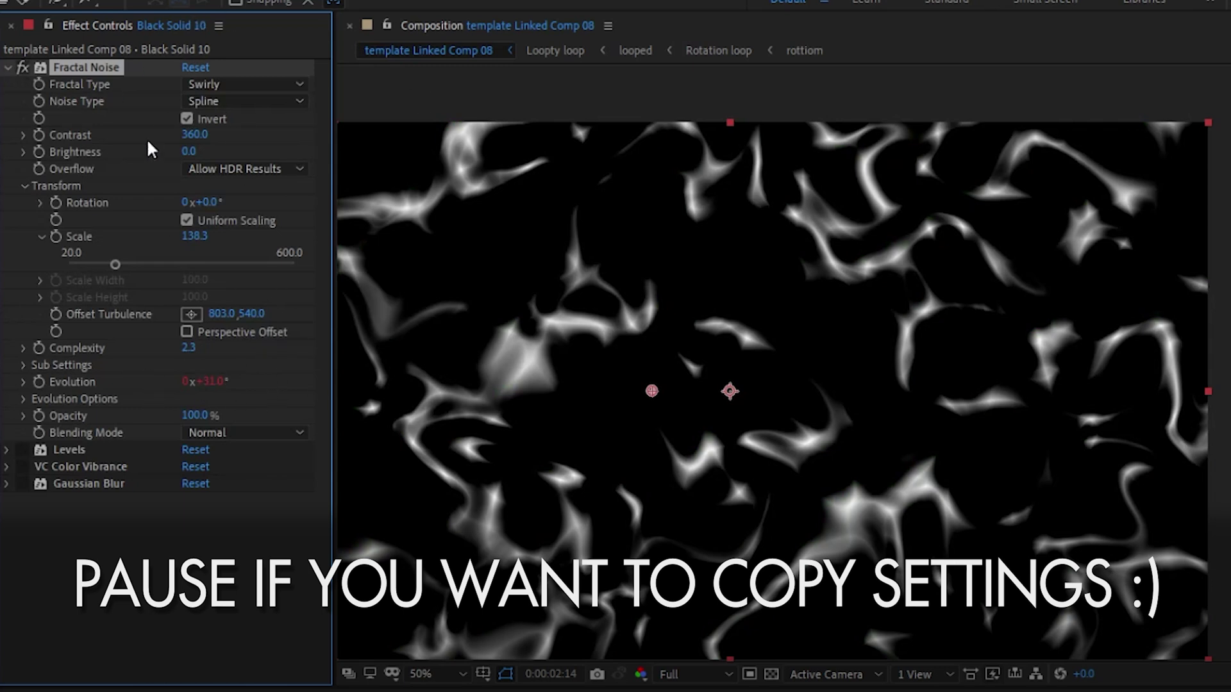
pyautogui.click(21, 450)
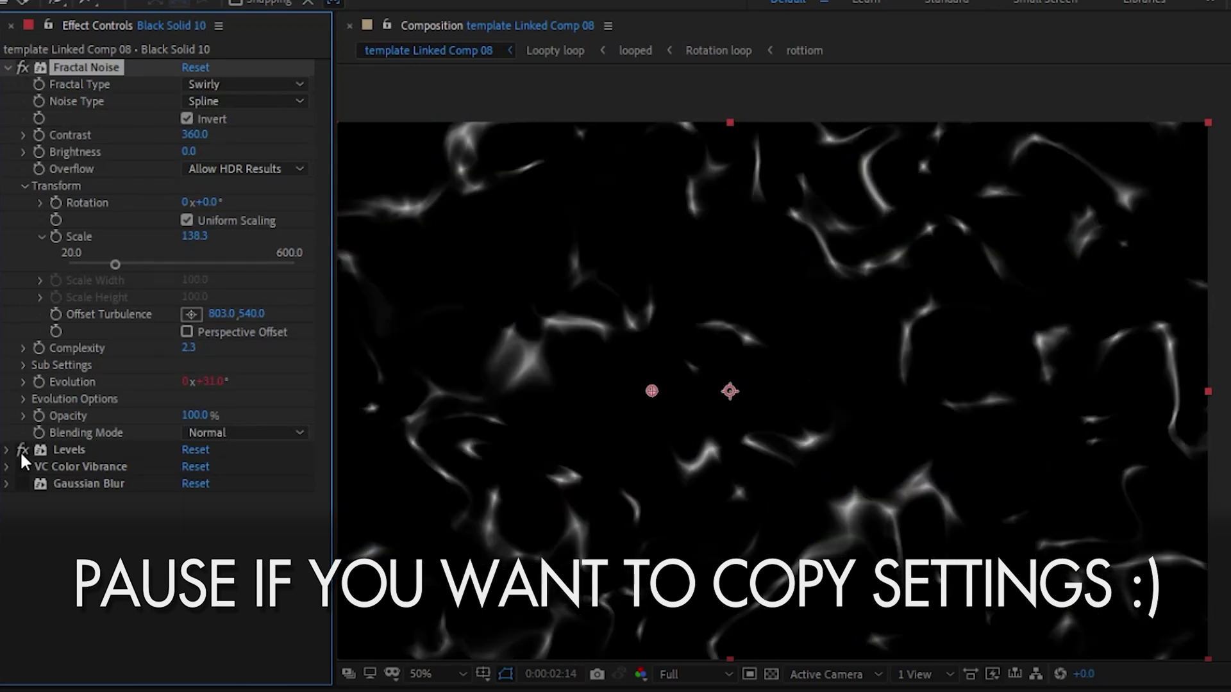
pyautogui.click(6, 449)
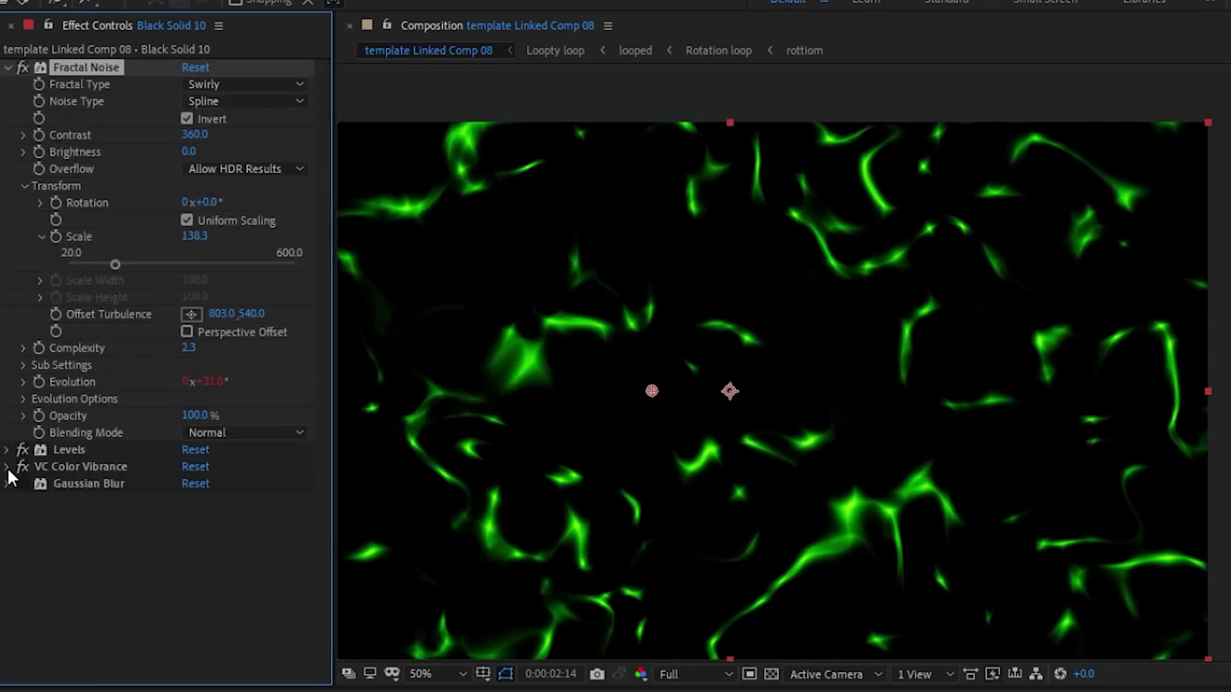
pyautogui.click(6, 467)
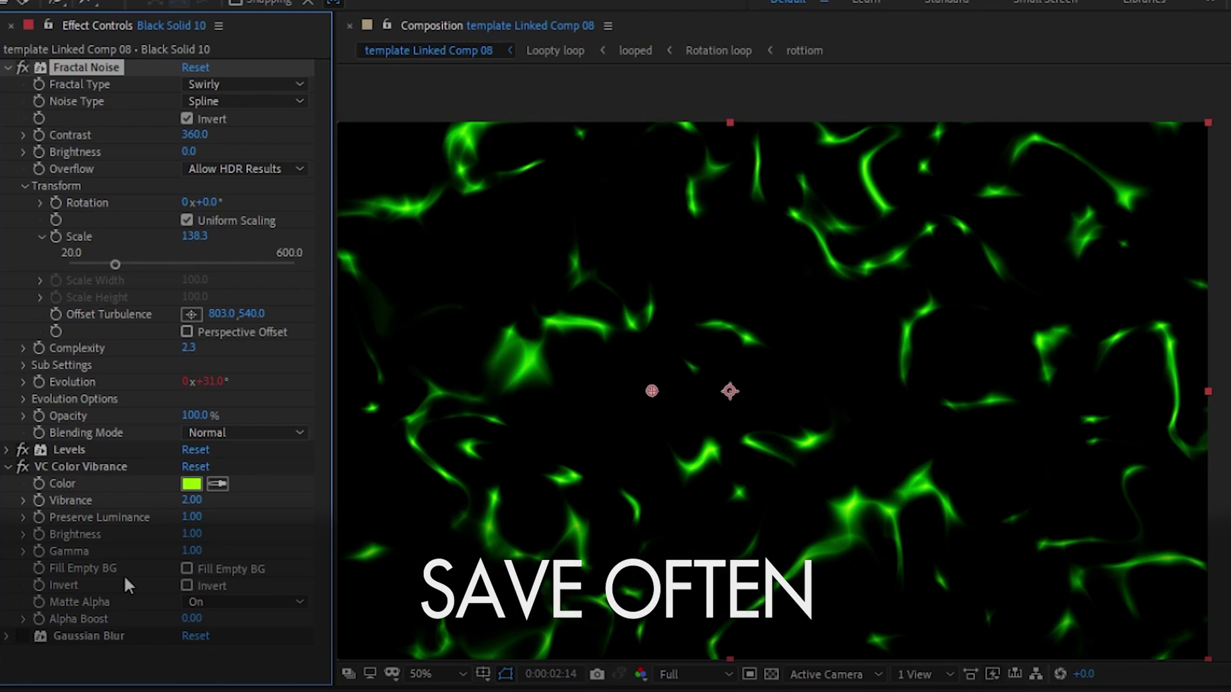
pyautogui.click(22, 636)
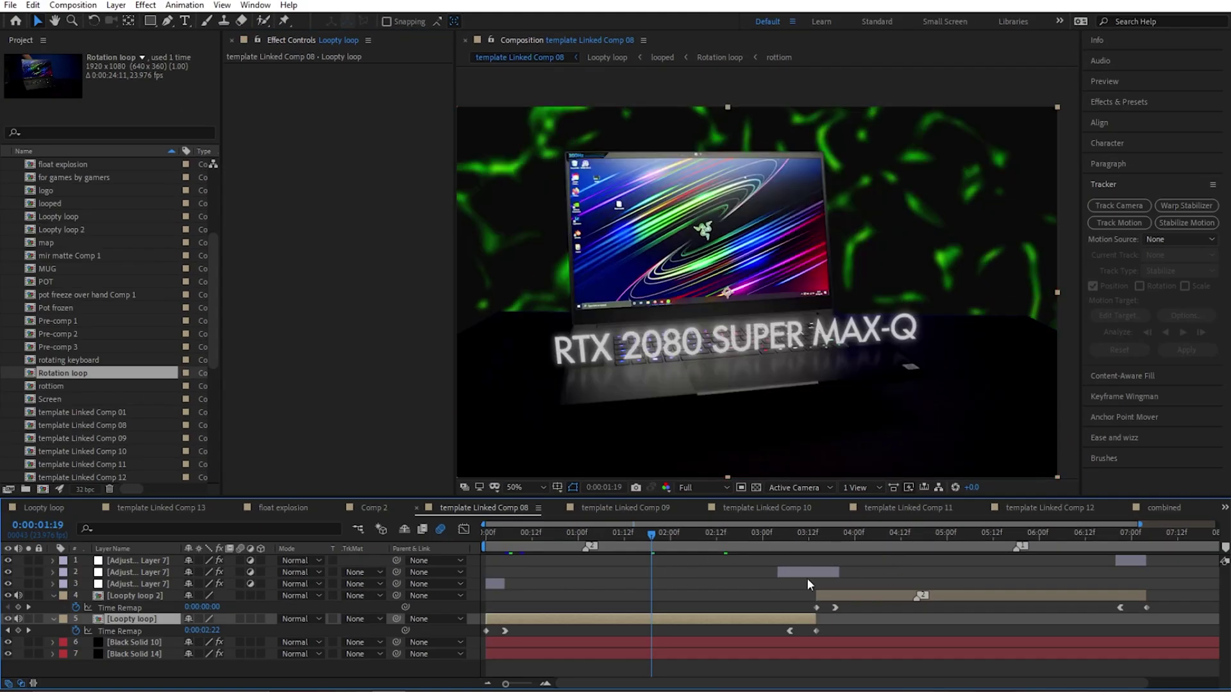
# - Review the time-remapped Loopty loop shot, and open the text comp's displ map comp to inspect its keyframed Fractal Noise brightness
pyautogui.moveTo(753, 536)
pyautogui.mouseDown()
pyautogui.moveTo(938, 538)
pyautogui.moveTo(766, 536)
pyautogui.moveTo(832, 538)
pyautogui.moveTo(775, 539)
pyautogui.mouseUp()
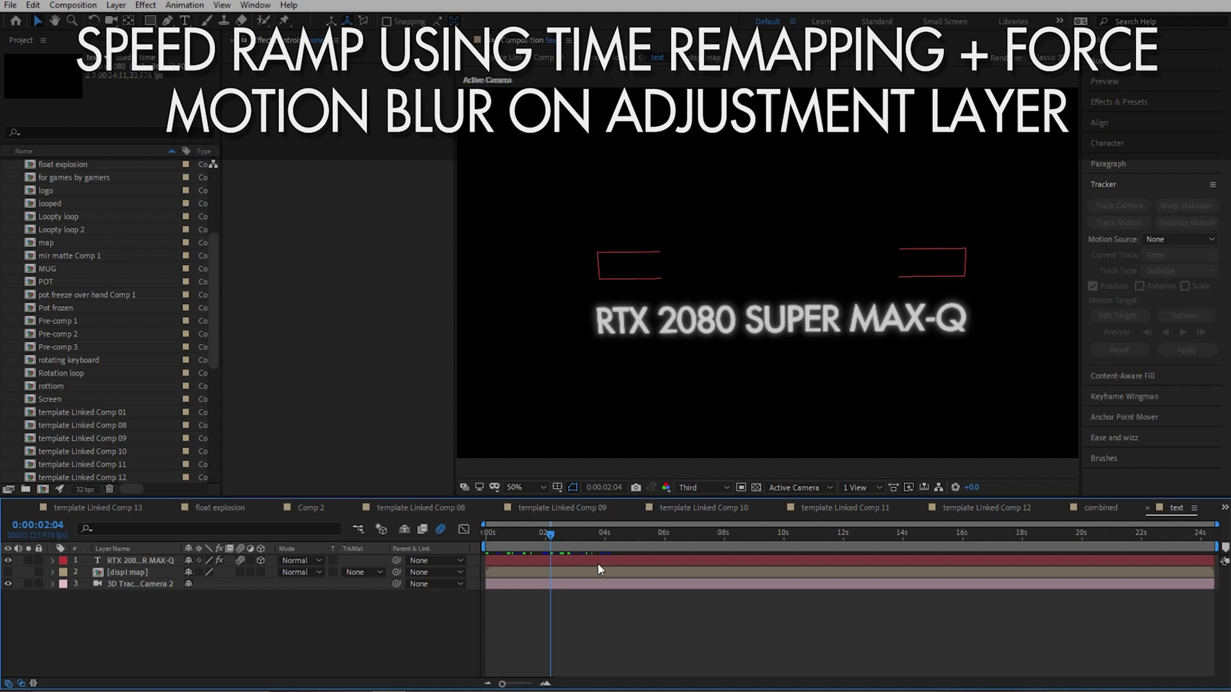
pyautogui.click(135, 571)
pyautogui.doubleClick(134, 572)
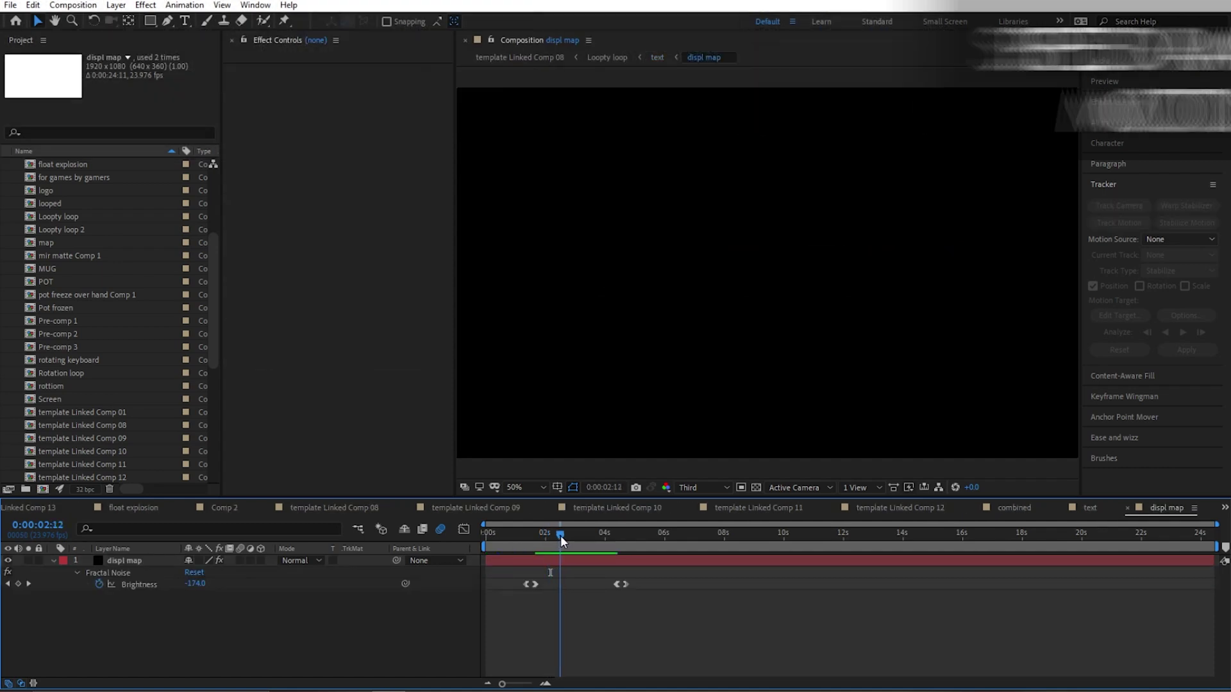
pyautogui.click(139, 562)
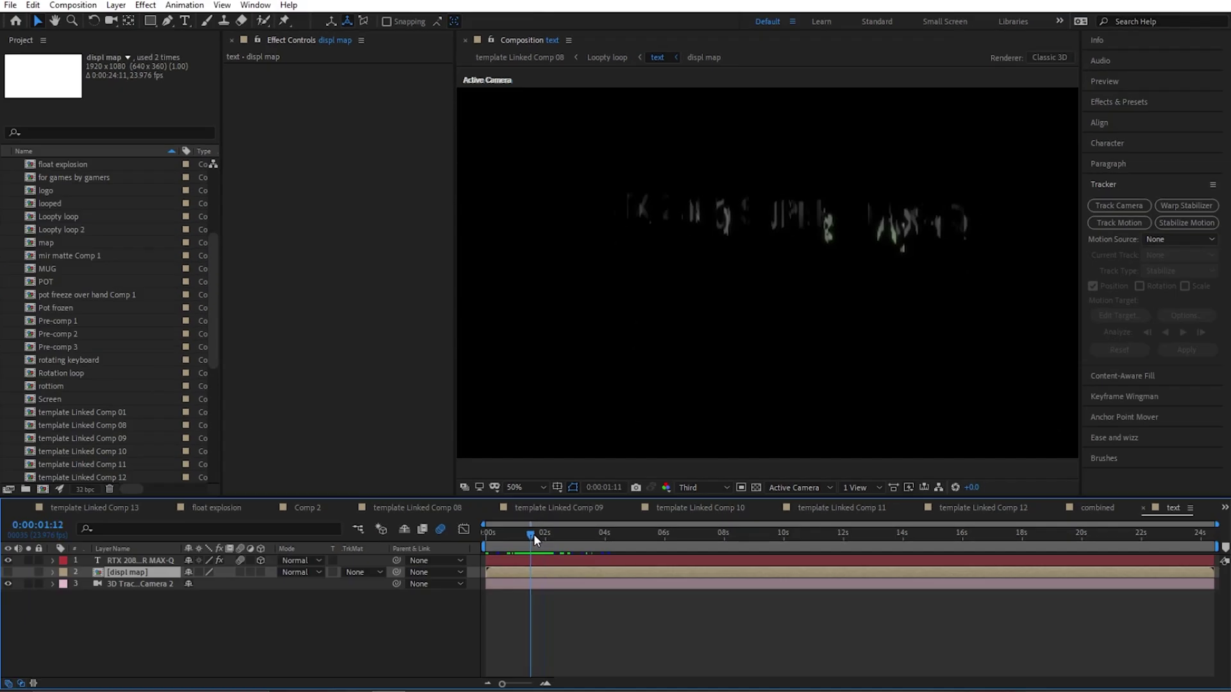
# - Scrub the text comp's glitch reveal and inspect the RTX 2080 SUPER MAX-Q layer's Colorama effect, toggling it off and on, ending at 0:00:01:22
pyautogui.moveTo(537, 534); pyautogui.dragTo(539, 536)
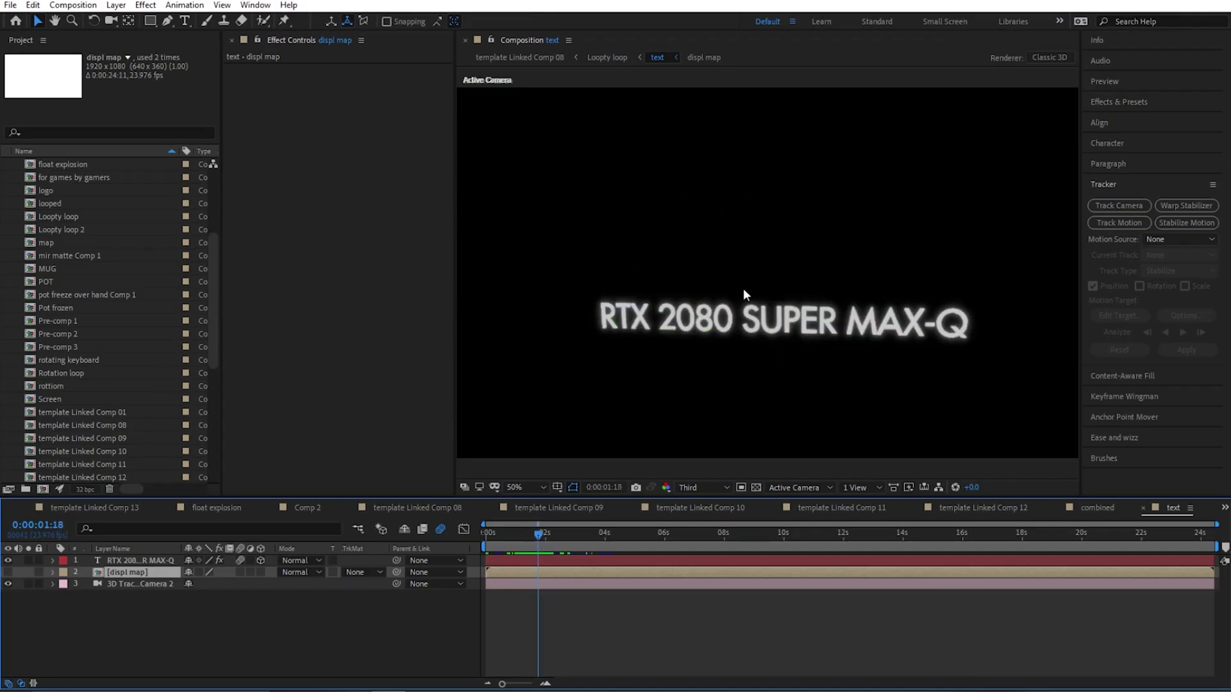
pyautogui.moveTo(537, 536)
pyautogui.mouseDown()
pyautogui.moveTo(528, 540)
pyautogui.moveTo(543, 542)
pyautogui.mouseUp()
pyautogui.click(152, 562)
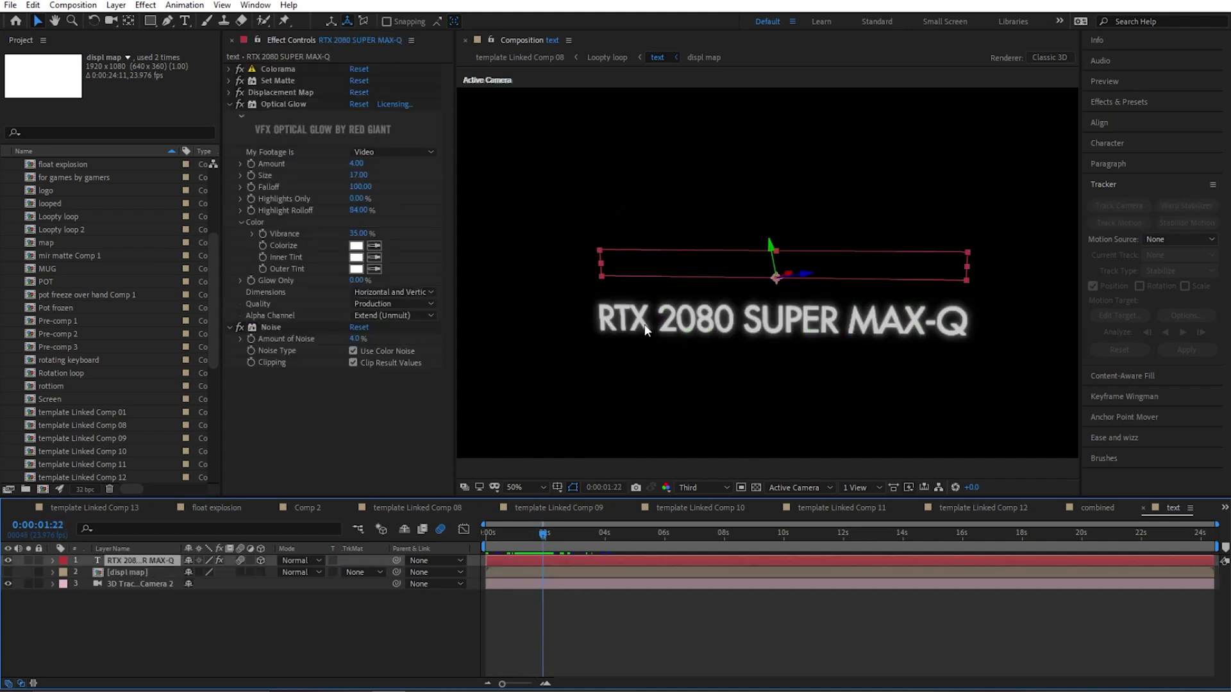
pyautogui.click(229, 68)
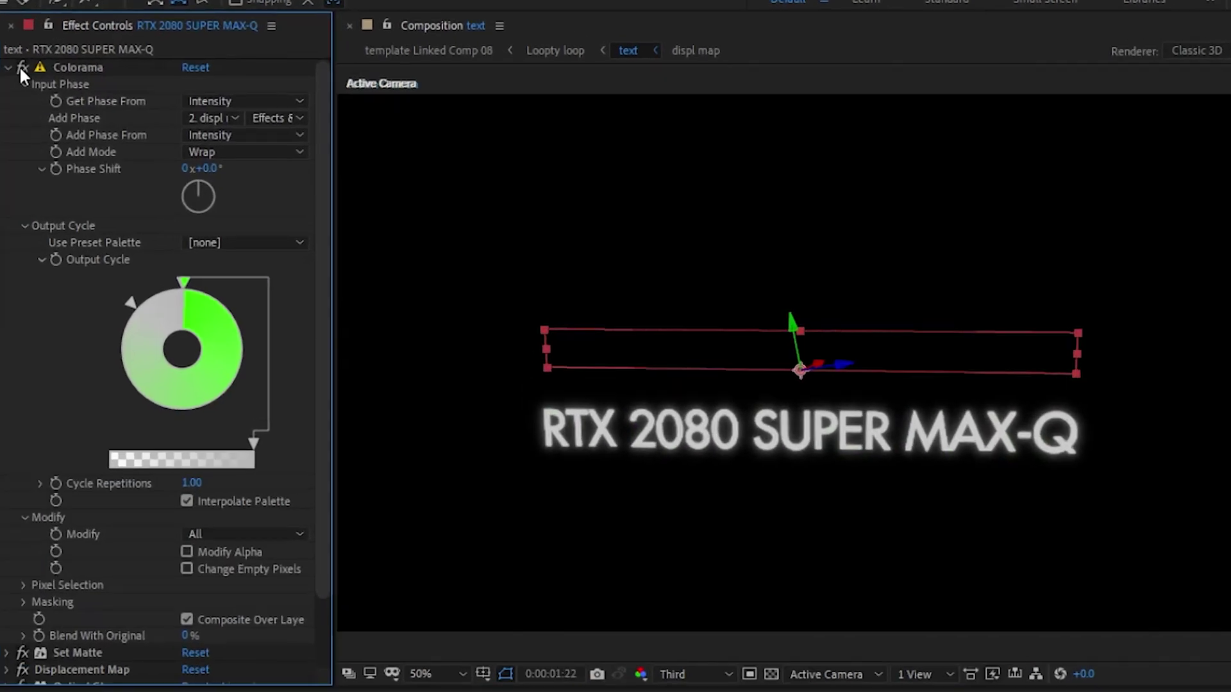
pyautogui.moveTo(477, 691)
pyautogui.mouseDown()
pyautogui.moveTo(500, 691)
pyautogui.moveTo(461, 691)
pyautogui.mouseUp()
pyautogui.click(22, 68)
pyautogui.click(22, 68)
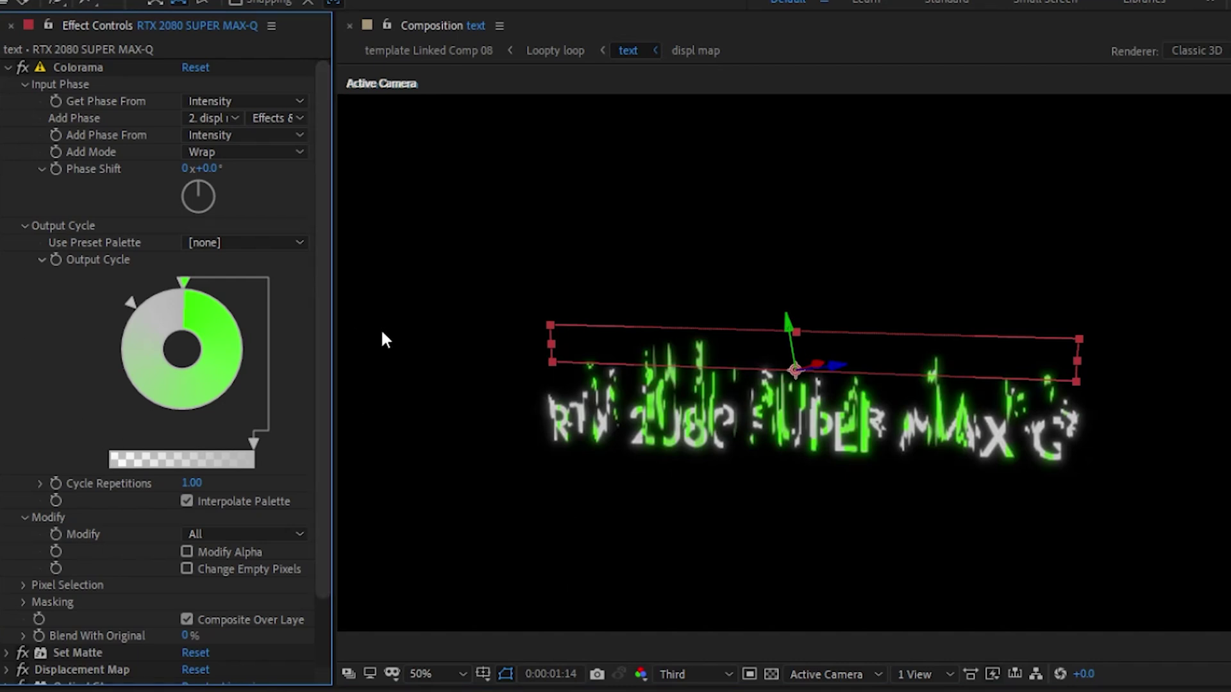
pyautogui.moveTo(532, 536); pyautogui.dragTo(543, 543)
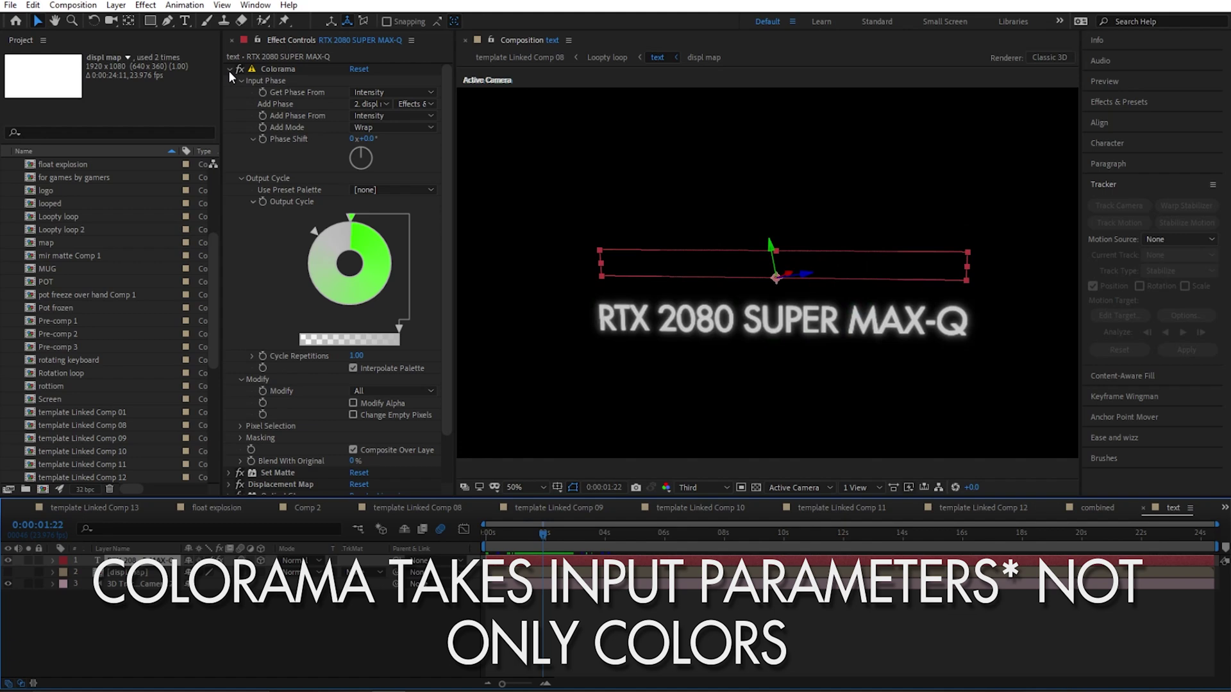
# - Collapse Colorama and inspect the text layer's Set Matte effect, comparing the text with it off and on at 0:00:01:10 and playing the reveal
pyautogui.click(229, 70)
pyautogui.click(229, 81)
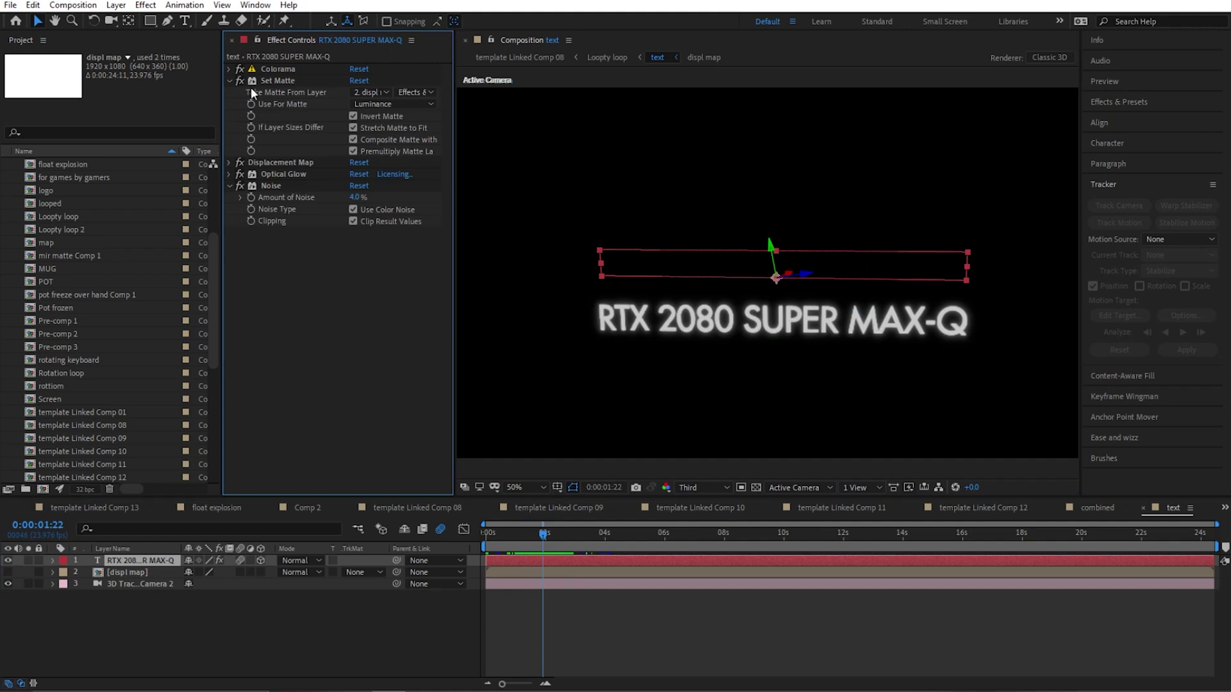
pyautogui.click(270, 80)
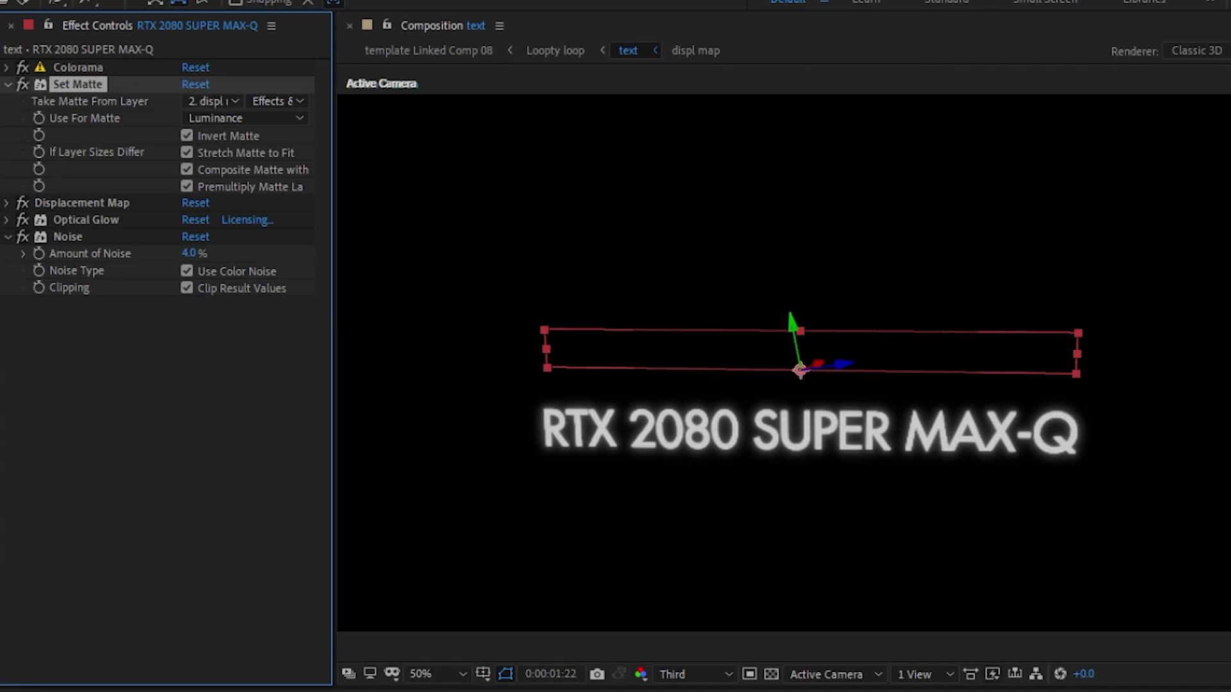
pyautogui.moveTo(769, 691); pyautogui.dragTo(744, 691)
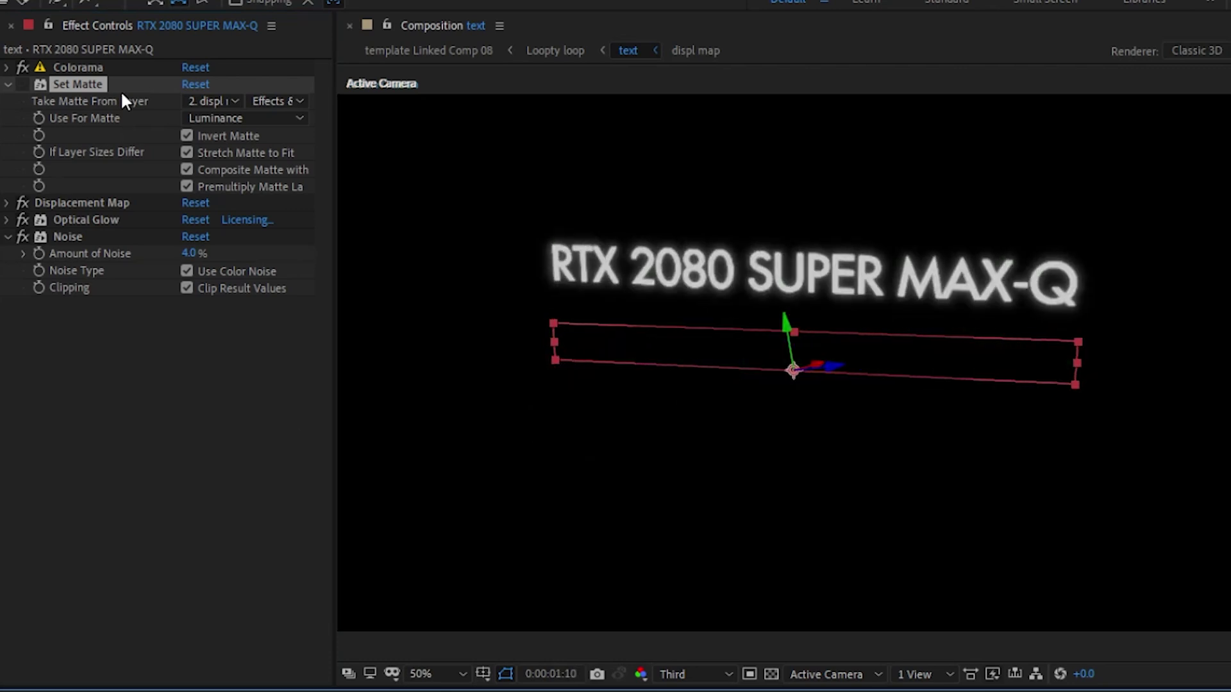
pyautogui.click(22, 83)
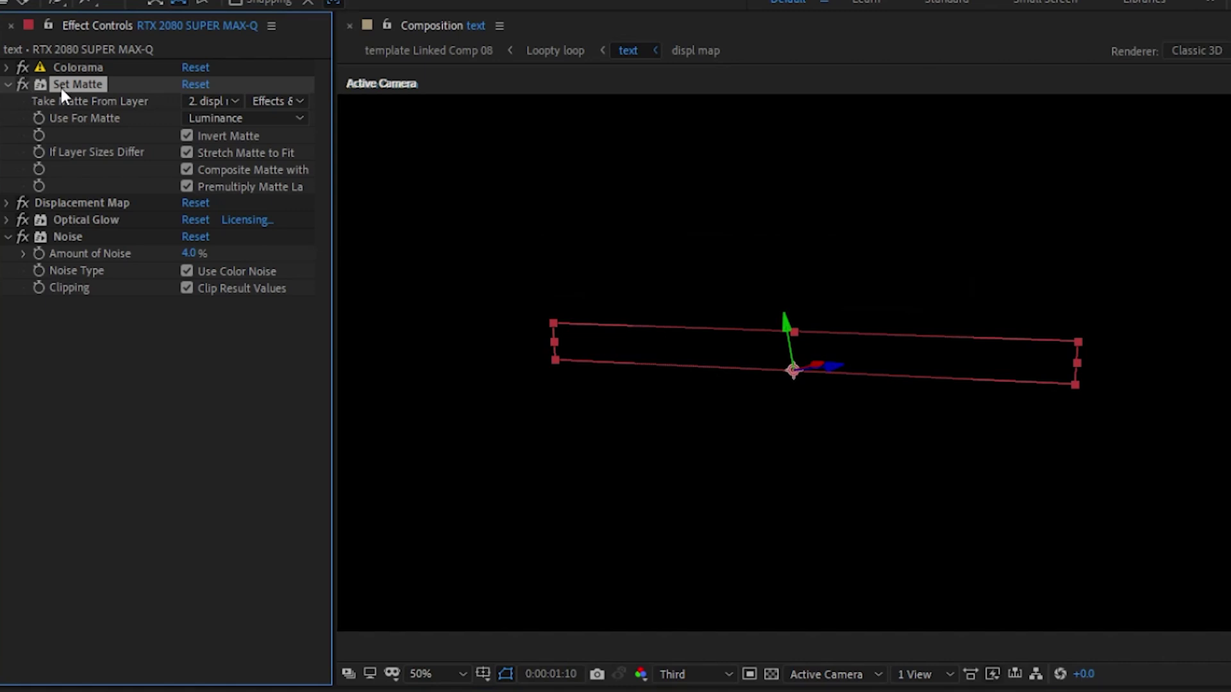
pyautogui.press('space')
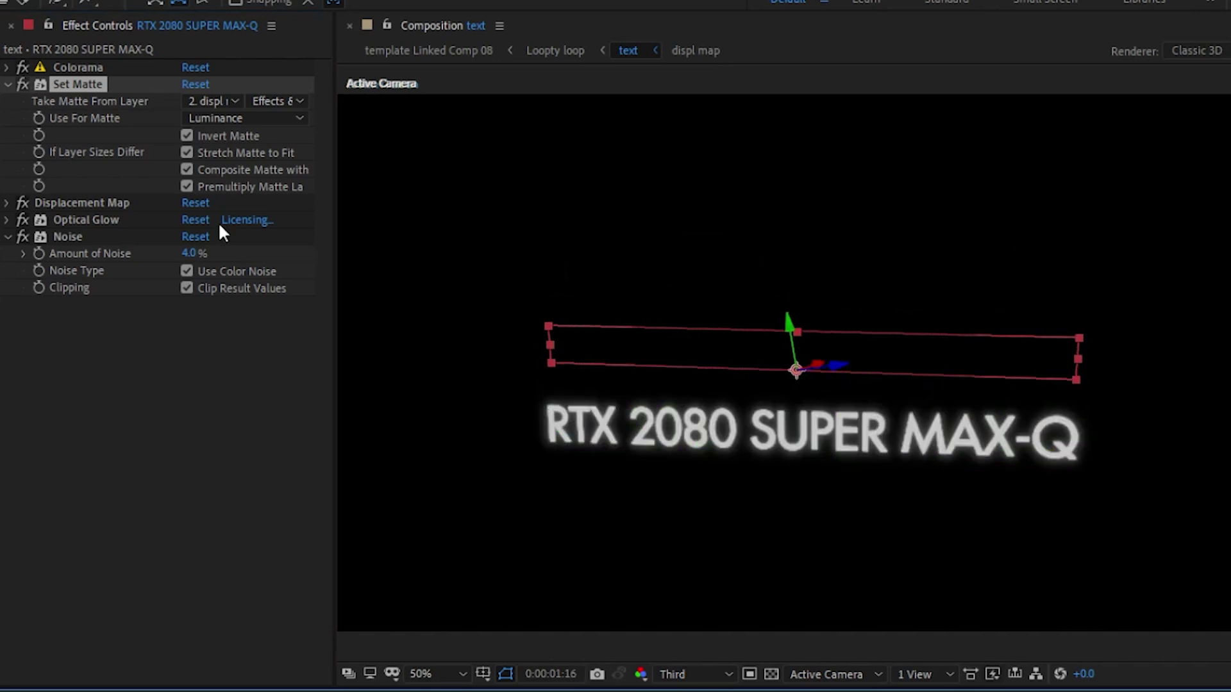
# - Compare the text with its Displacement Map effect off and on, and select the Noise effect for inspection
pyautogui.click(22, 202)
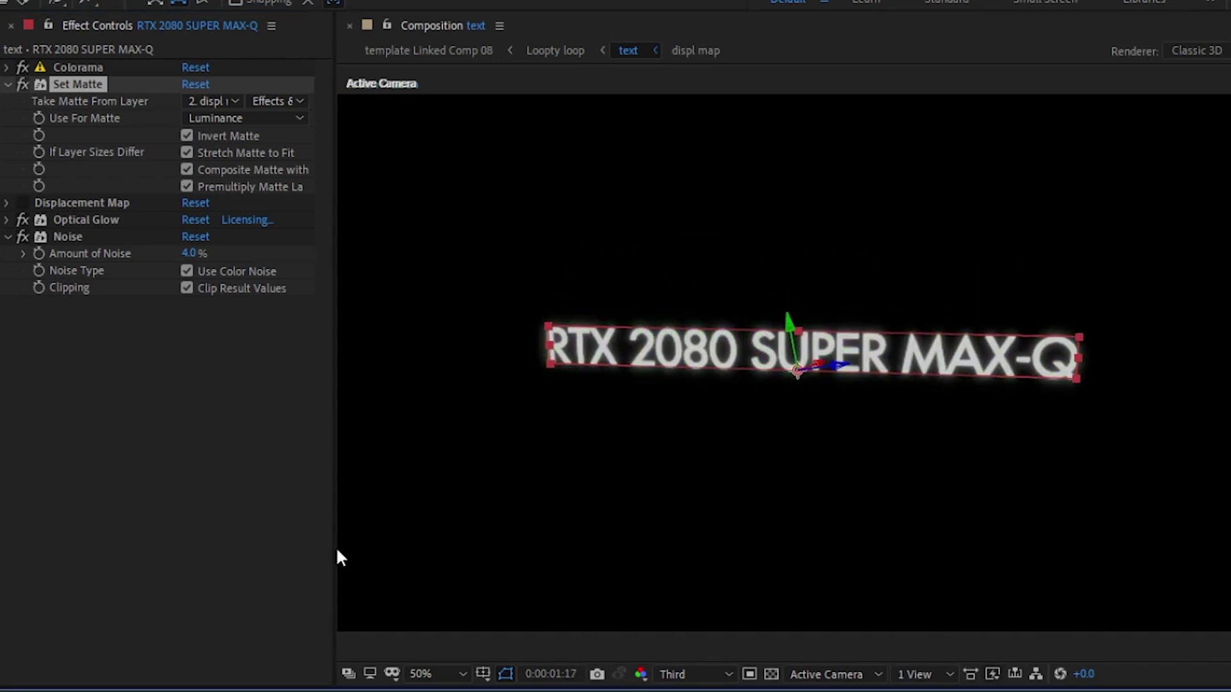
pyautogui.click(23, 202)
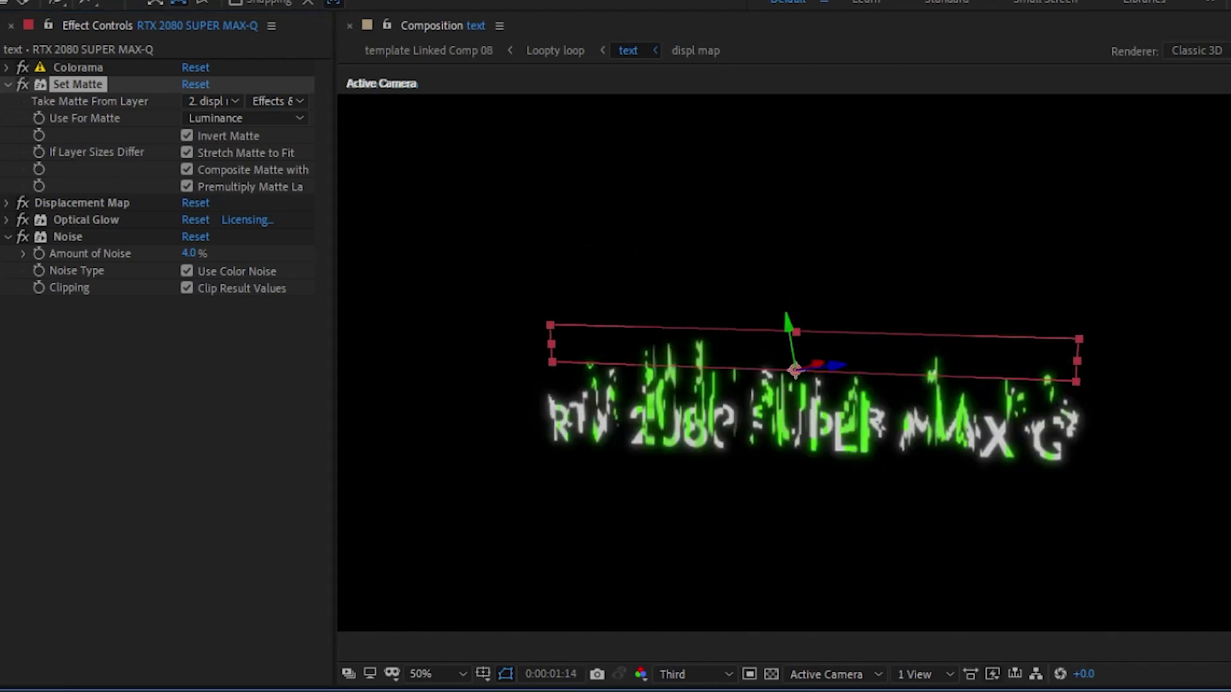
pyautogui.click(275, 187)
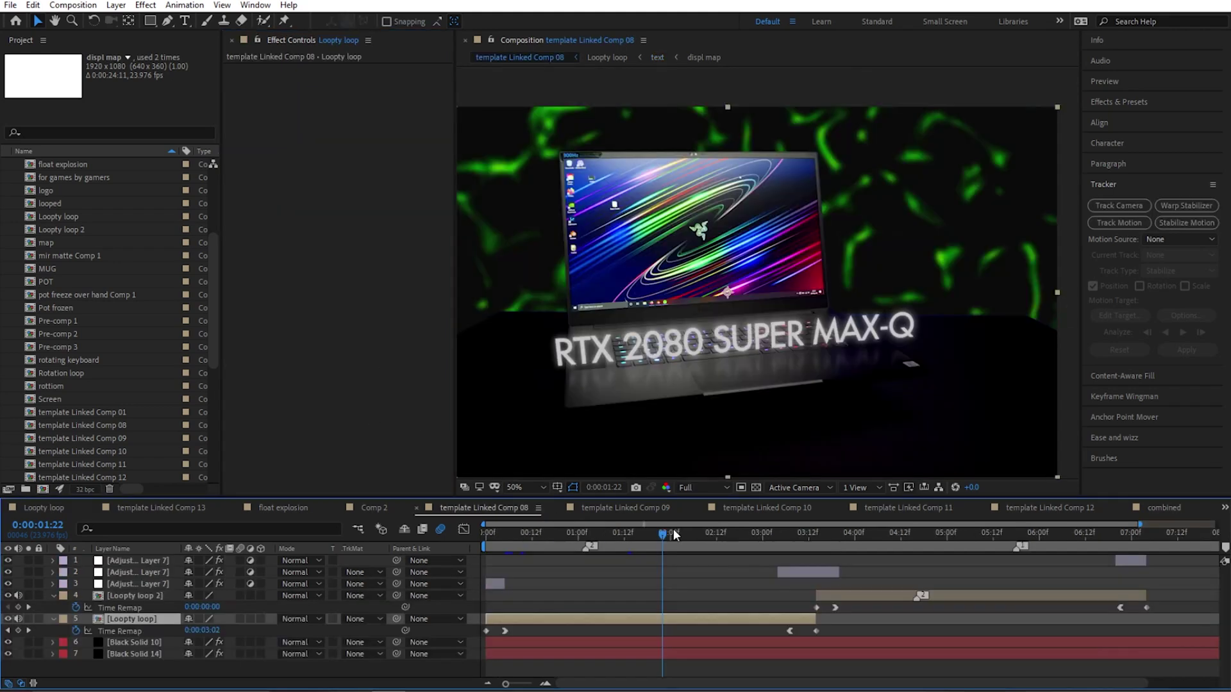
# - Scrub template Linked Comp 08 to the UP TO 64GB OF RAM text, open template Linked Comp 09, and scrub it to 0:00:00:20
pyautogui.moveTo(675, 534); pyautogui.dragTo(922, 548)
pyautogui.click(641, 508)
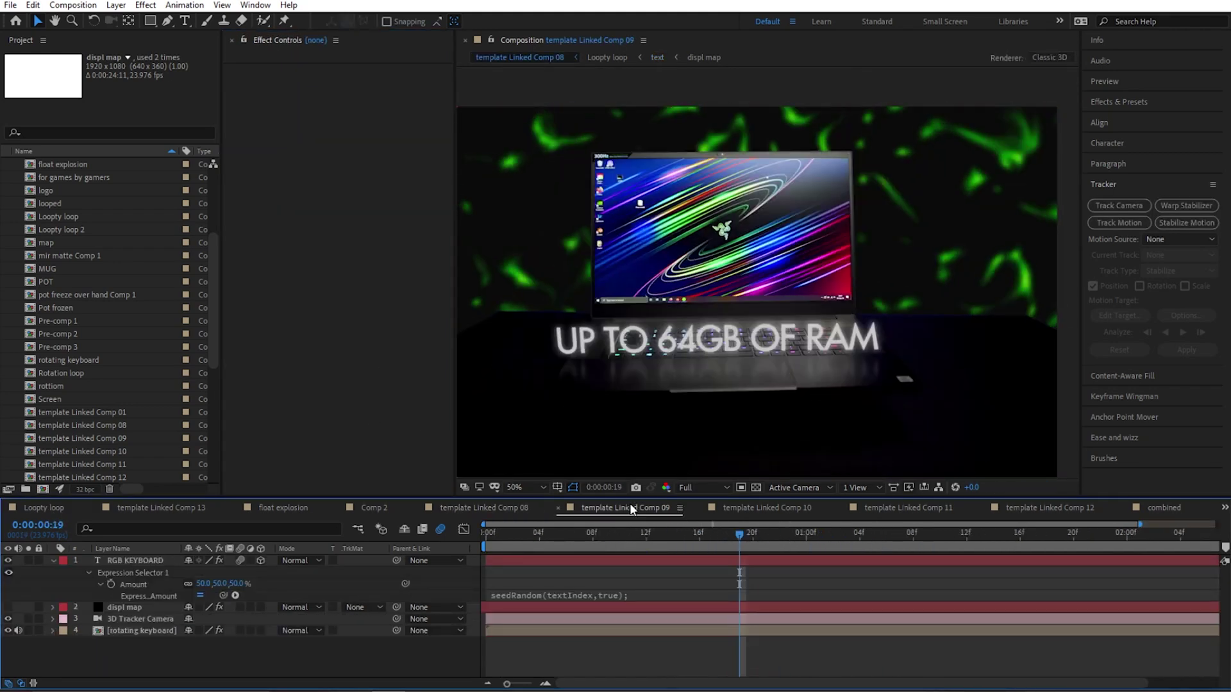
pyautogui.moveTo(660, 535); pyautogui.dragTo(745, 561)
pyautogui.click(746, 561)
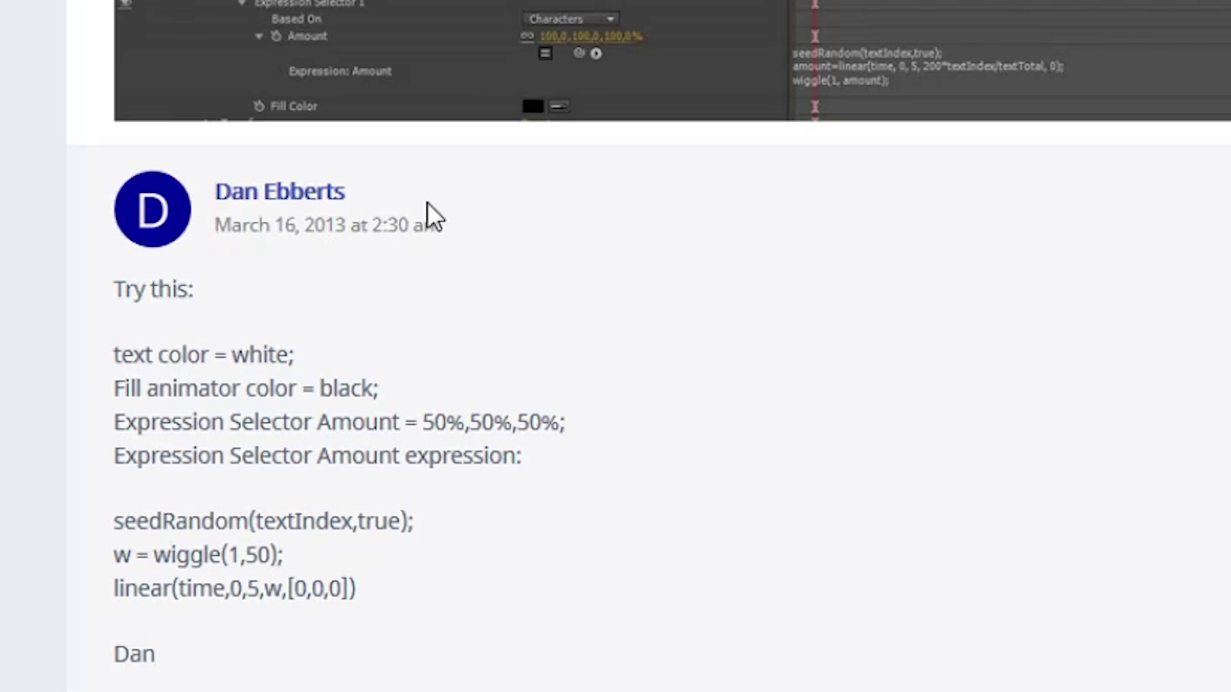
# - Read the forum reply's date and wiggle expression, and inspect the matching Expression Selector 1 Amount expression on the RGB KEYBOARD text
pyautogui.moveTo(441, 227); pyautogui.dragTo(214, 226)
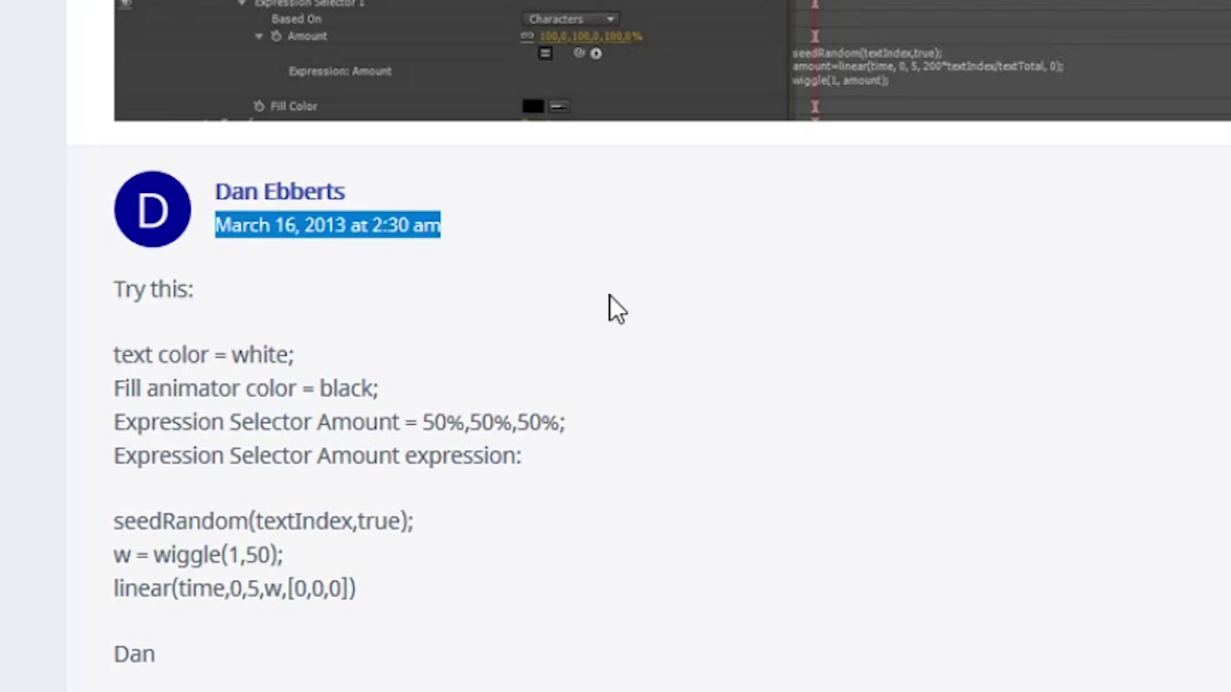
pyautogui.click(697, 358)
pyautogui.scroll(-2, 698, 357)
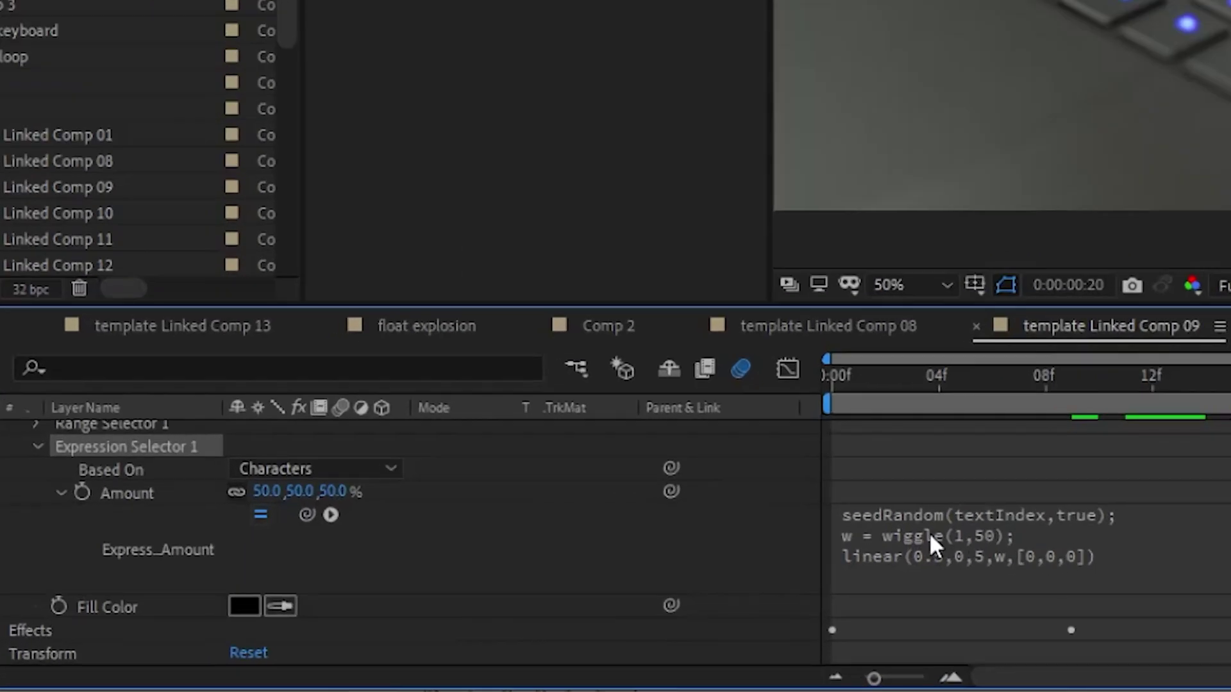
pyautogui.click(979, 531)
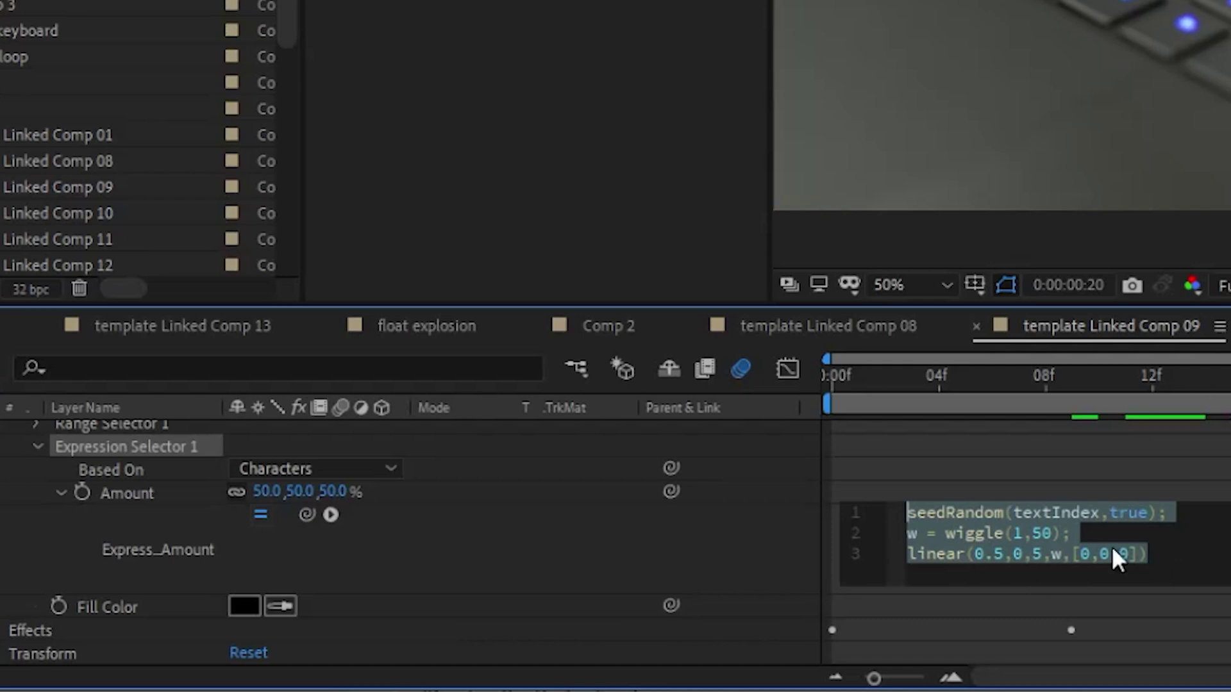
pyautogui.click(1148, 445)
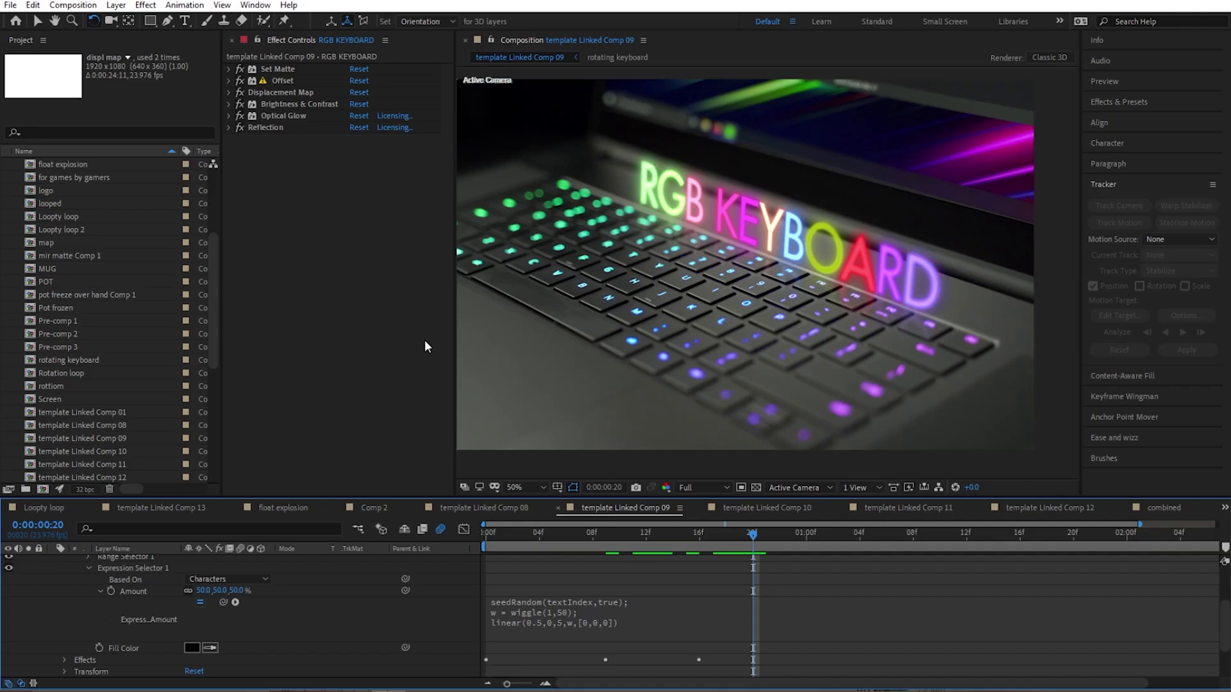
# - Scrub the RGB KEYBOARD text reveal from 0:00:00:12 to 0:00:00:18, inspecting its Offset effect, and collapse the effect's settings
pyautogui.moveTo(765, 539); pyautogui.dragTo(646, 550)
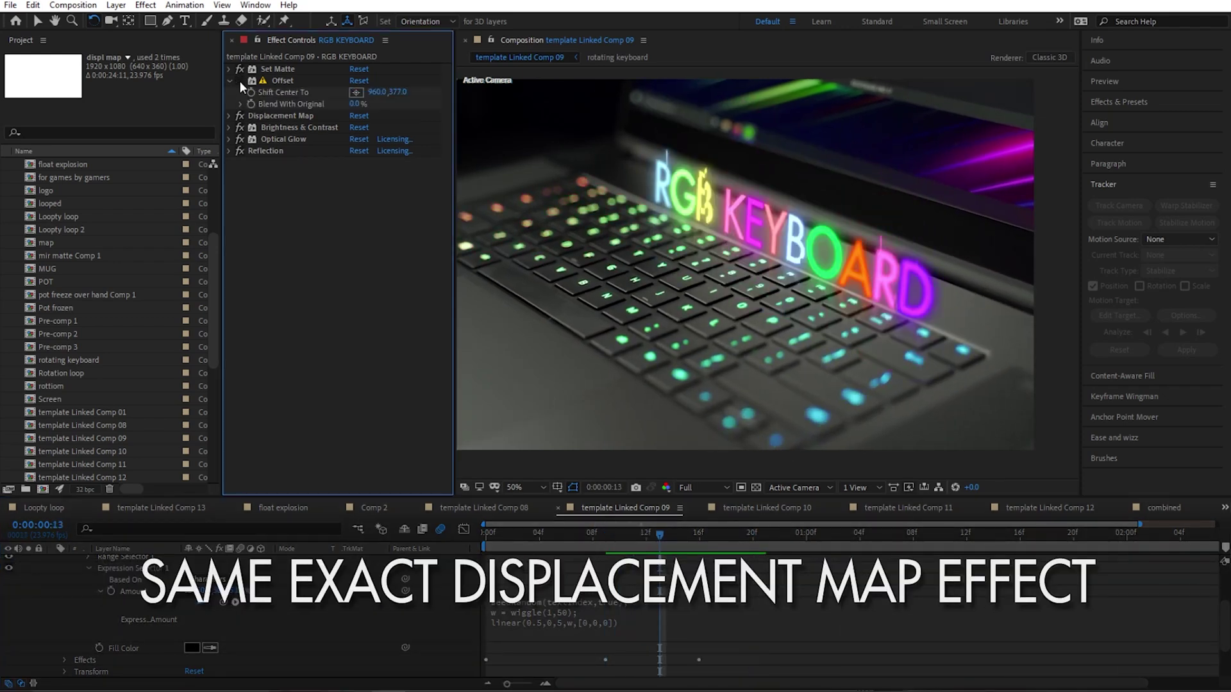
pyautogui.click(240, 81)
pyautogui.moveTo(660, 540); pyautogui.dragTo(726, 562)
pyautogui.click(236, 82)
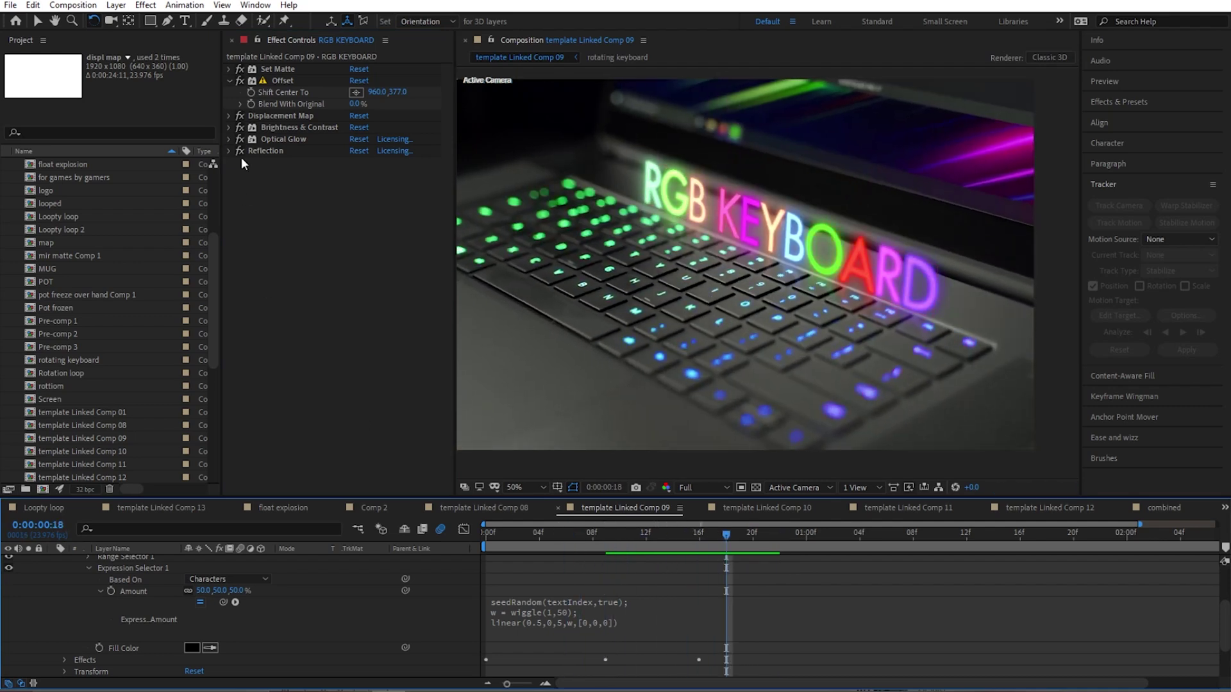
pyautogui.click(230, 81)
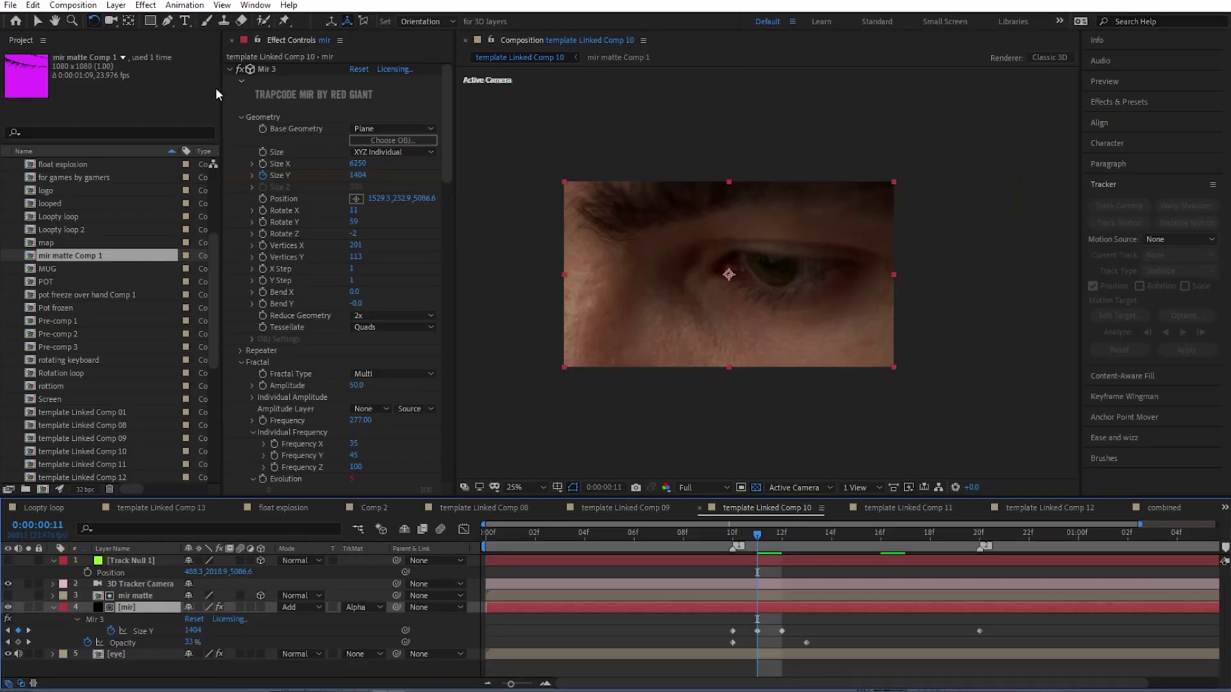
# - Inspect the mir layer's Mir 3 effect settings over the eye shot in template Linked Comp 10 at 0:00:00:11
pyautogui.click(230, 68)
pyautogui.click(225, 68)
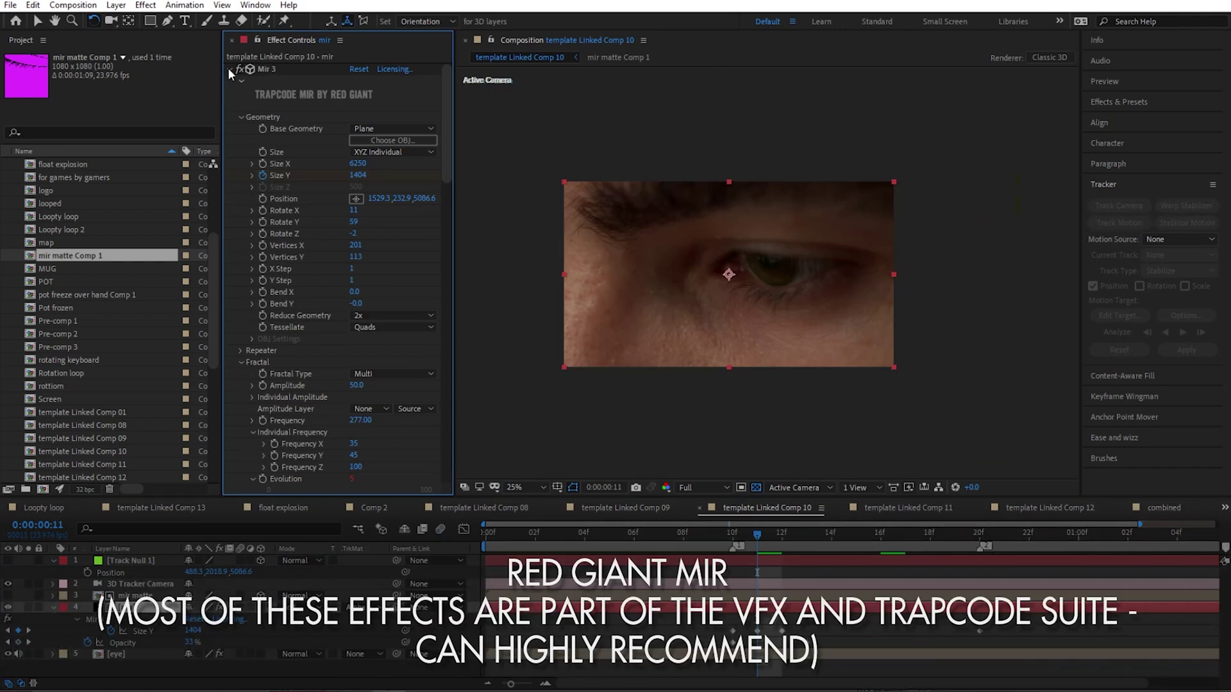
pyautogui.click(229, 68)
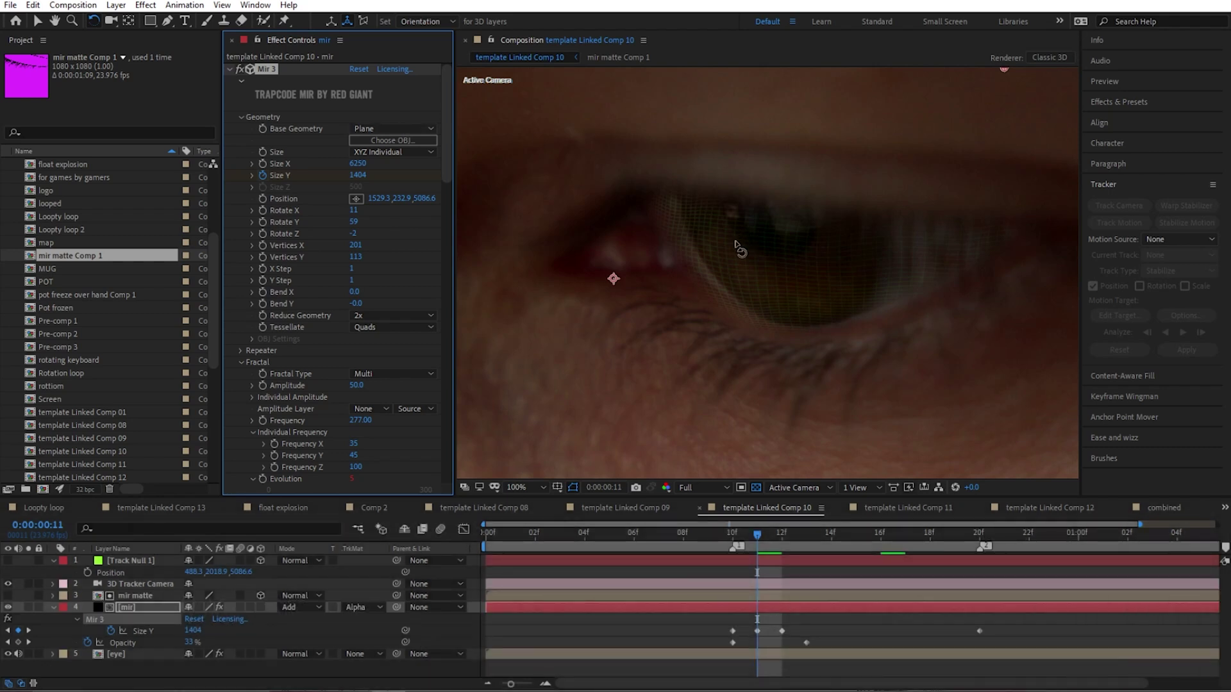
# - Solo the mir layer at 0:00:00:15 and examine its Mir 3 Geometry, Fractal, Material, Texture and Shader settings
pyautogui.click(29, 607)
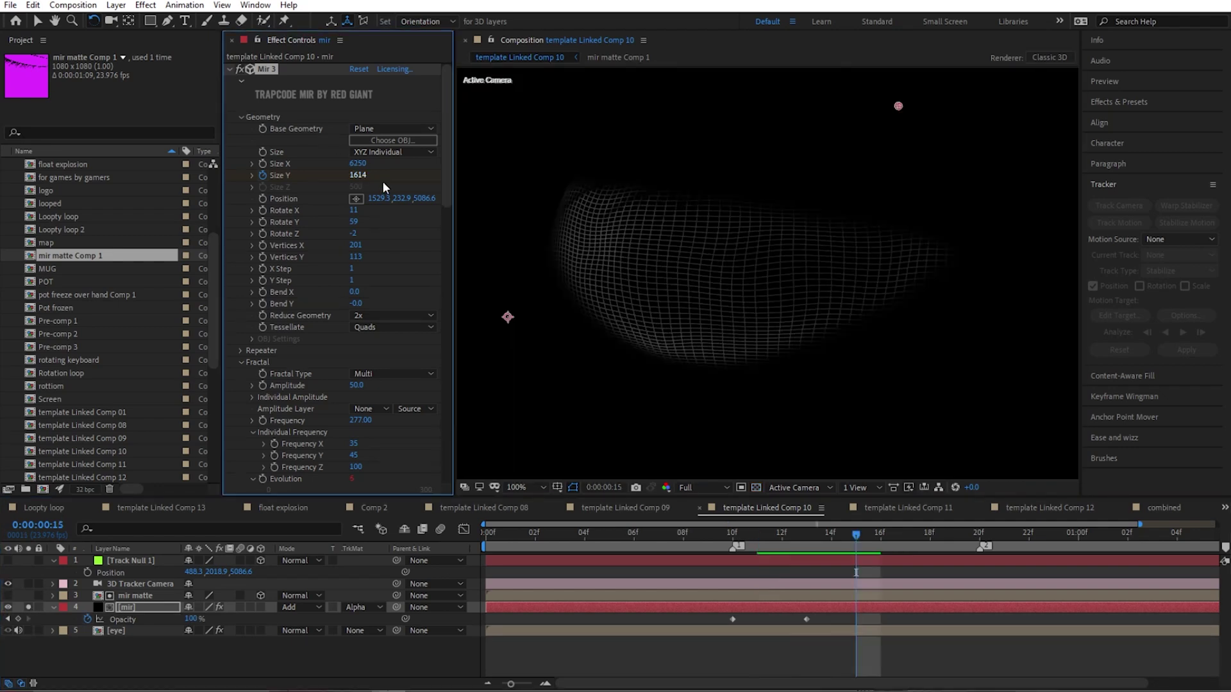
pyautogui.moveTo(448, 157)
pyautogui.mouseDown()
pyautogui.moveTo(448, 221)
pyautogui.moveTo(439, 150)
pyautogui.mouseUp()
pyautogui.scroll(-5, 343, 195)
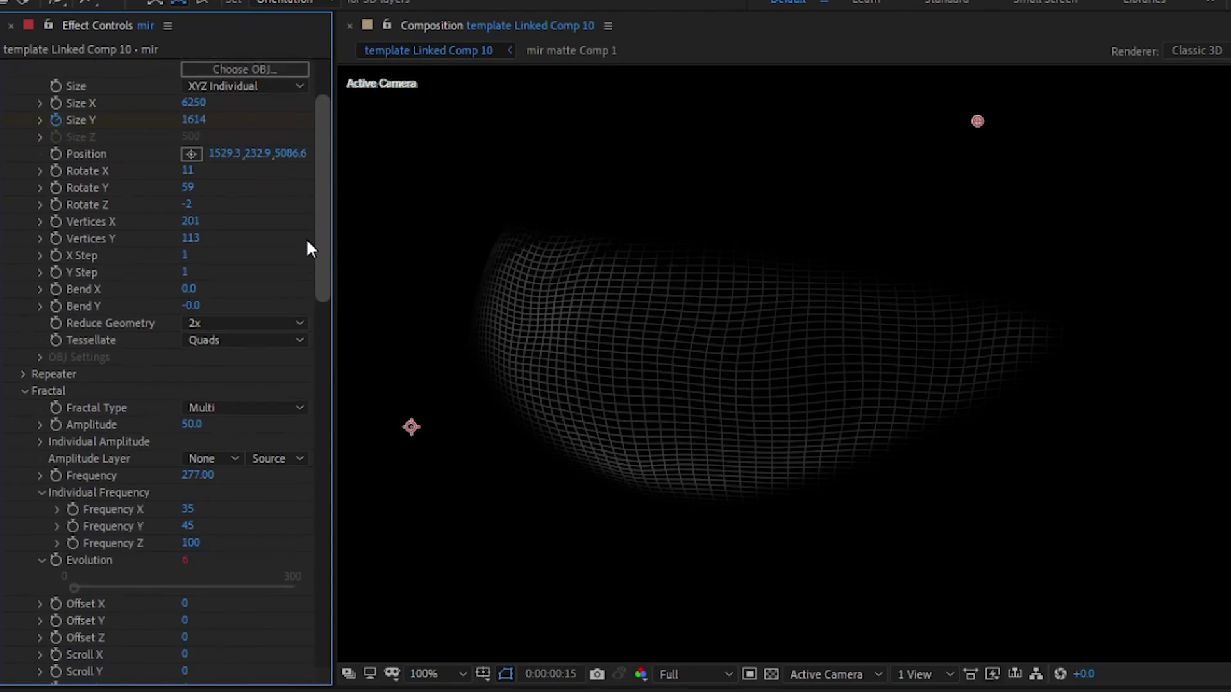
pyautogui.scroll(-8, 302, 284)
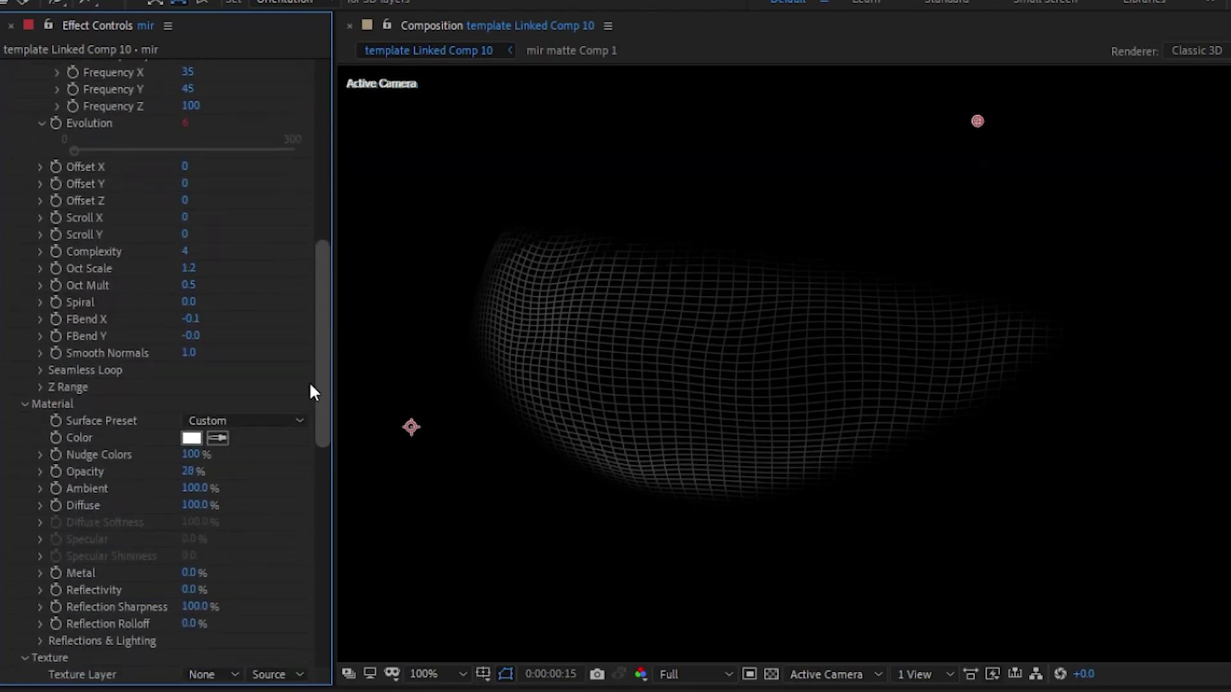
pyautogui.scroll(-9, 306, 425)
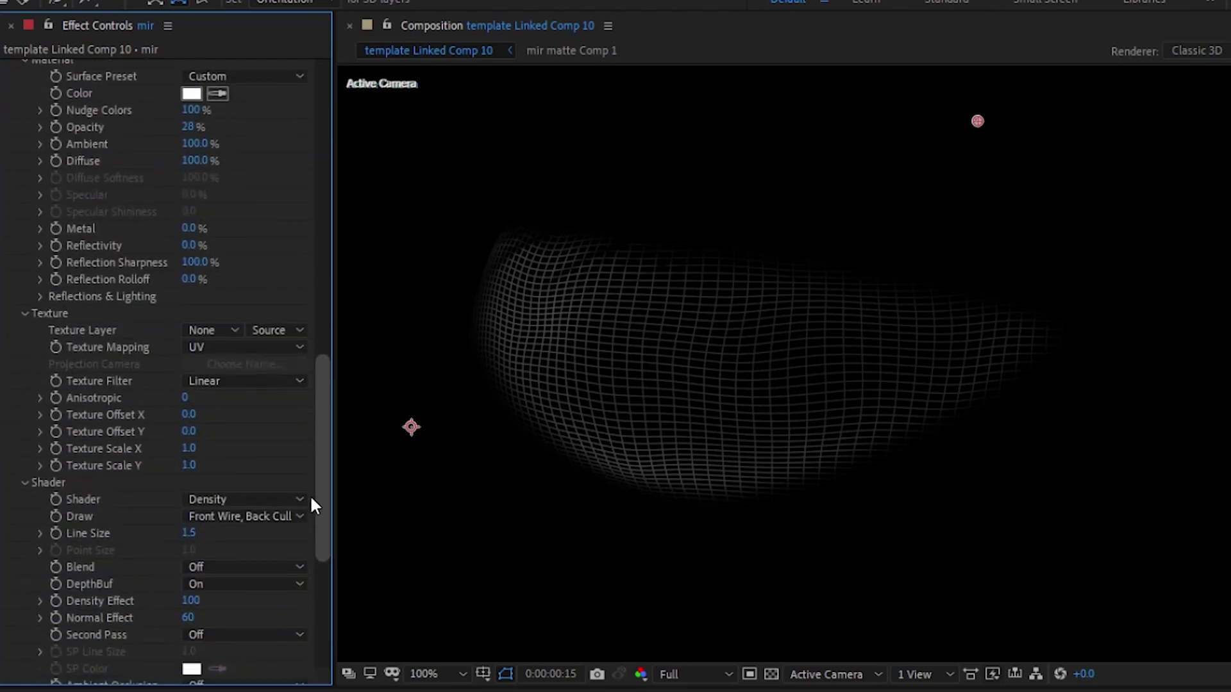
pyautogui.moveTo(313, 512); pyautogui.dragTo(4, 69)
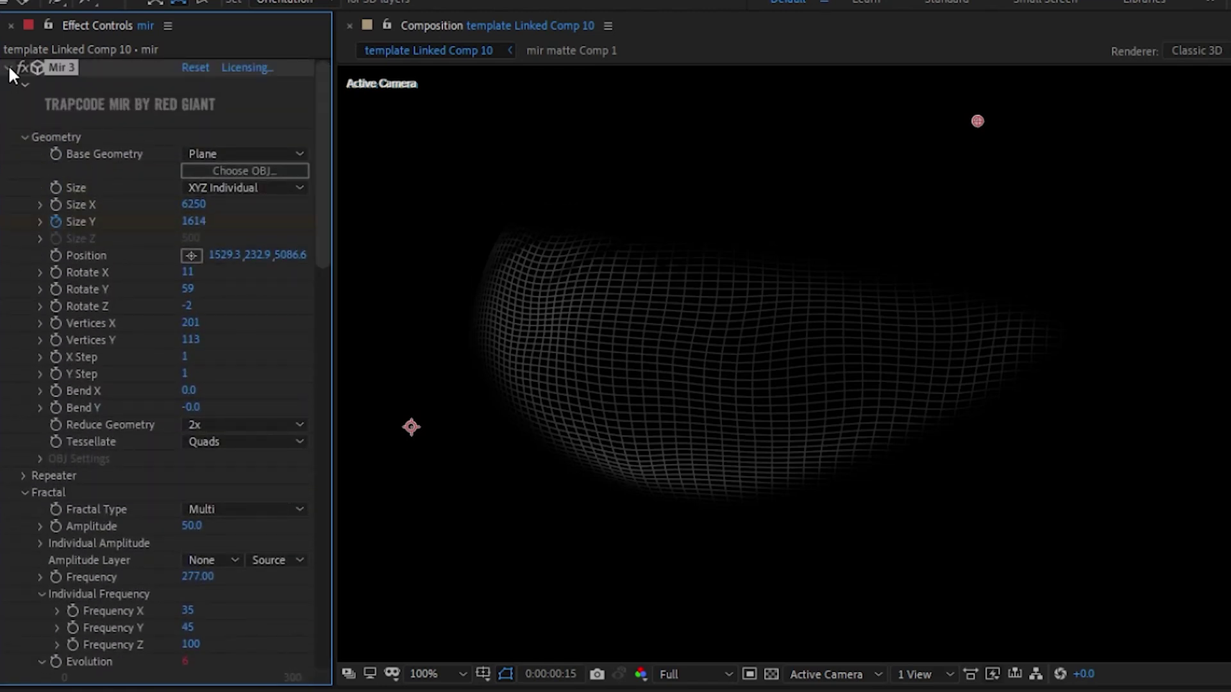
# - Enable the mir layer's VC Color Vibrance, Gaussian Blur and Optical Glow effects, and show the mesh over the eye footage again
pyautogui.click(8, 67)
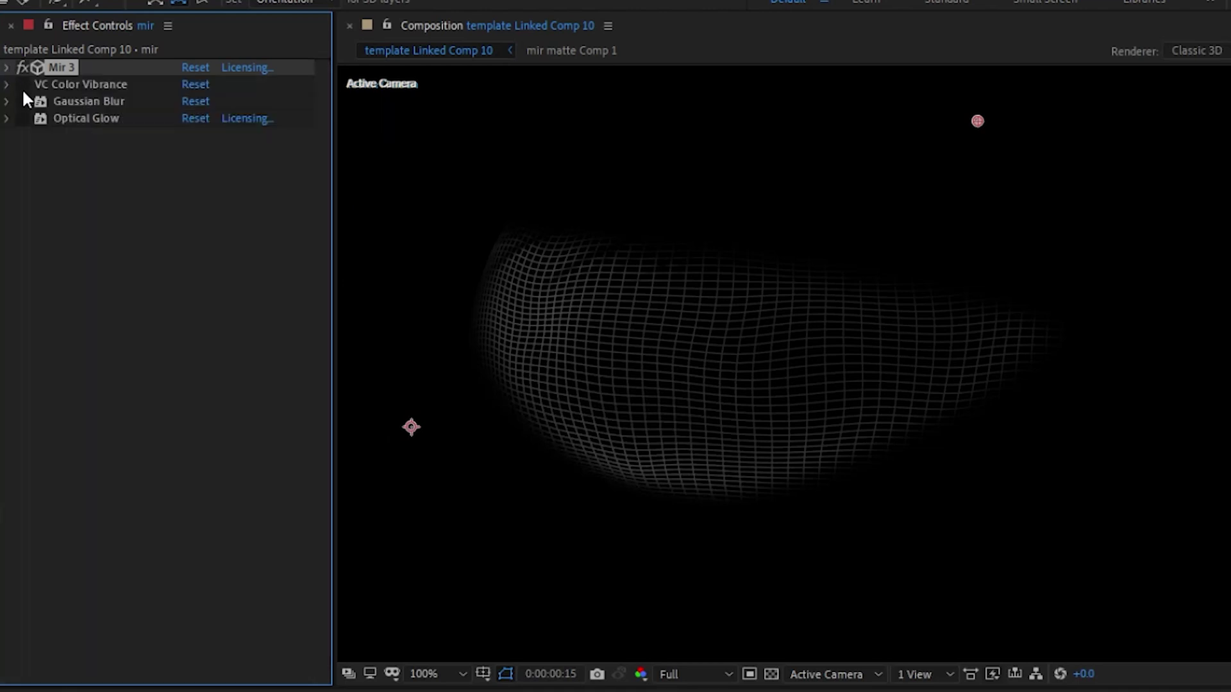
pyautogui.click(23, 84)
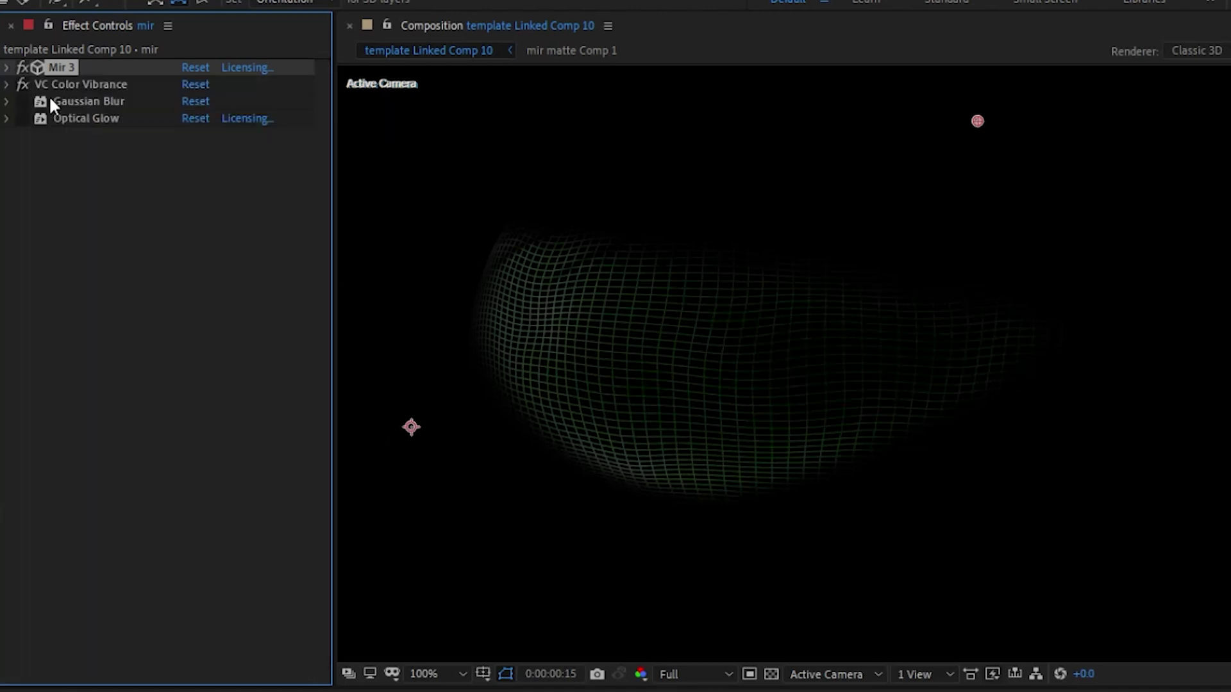
pyautogui.click(17, 103)
pyautogui.click(21, 118)
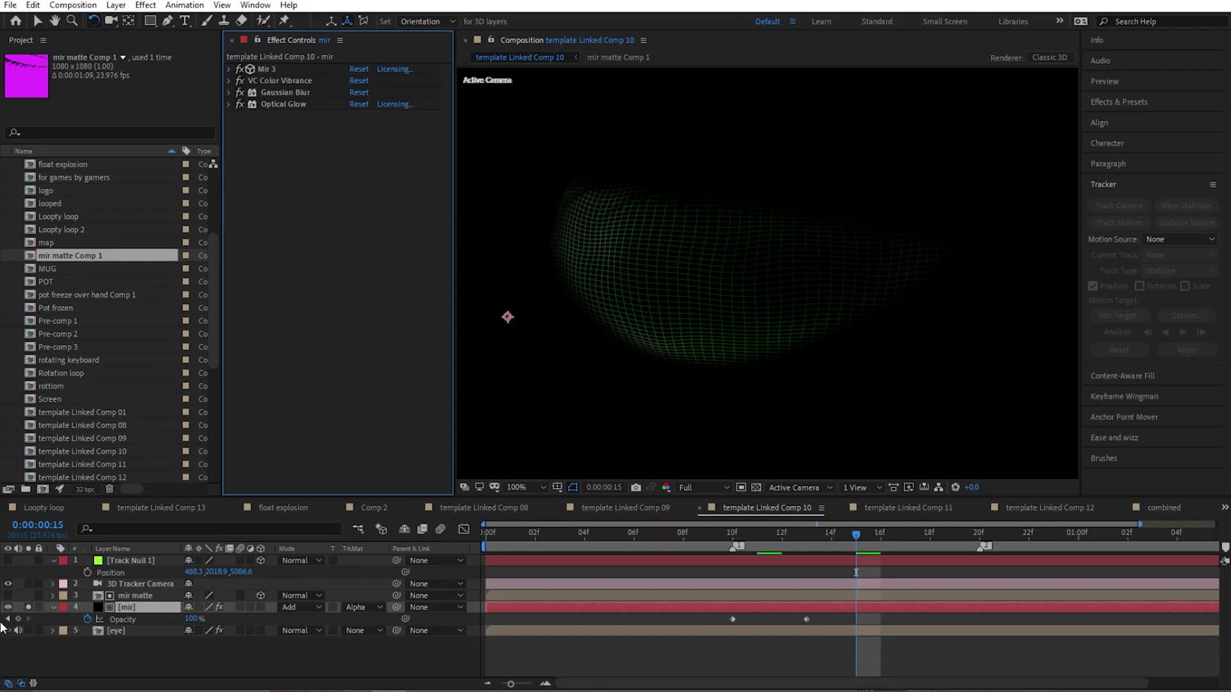
pyautogui.click(8, 630)
# - Open the mir matte precomp, inspect its lashes.png and Track Solid 1 layers, and close it again
pyautogui.click(138, 595)
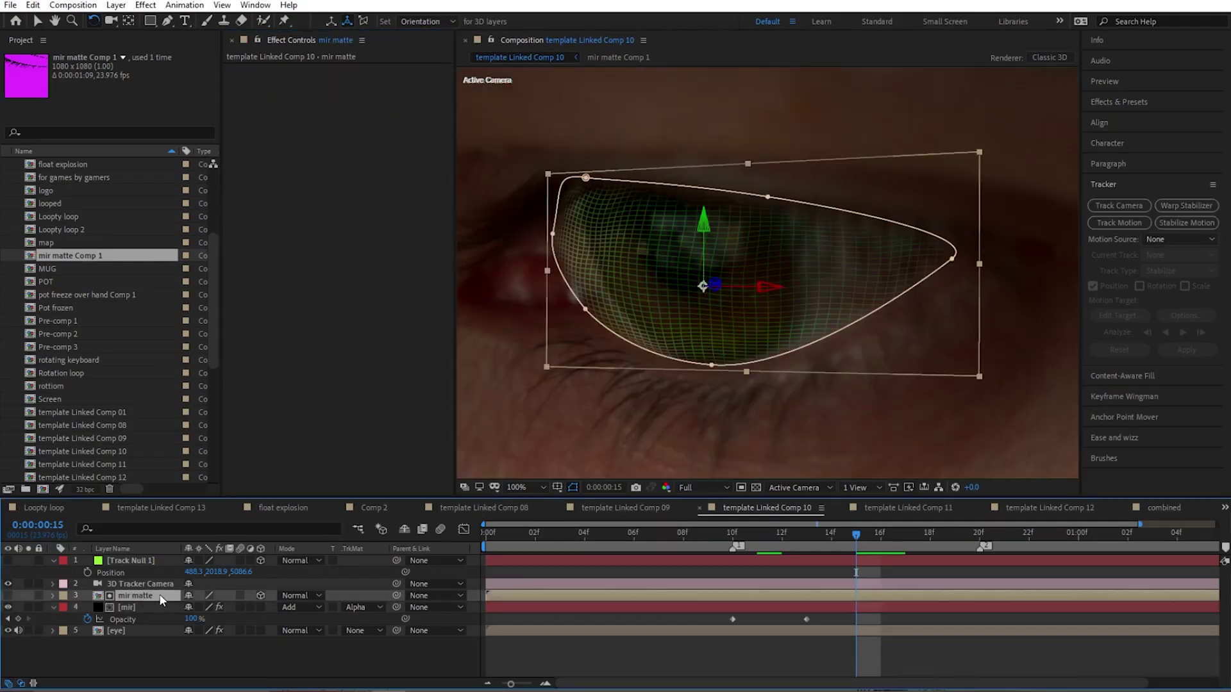
pyautogui.press('.')
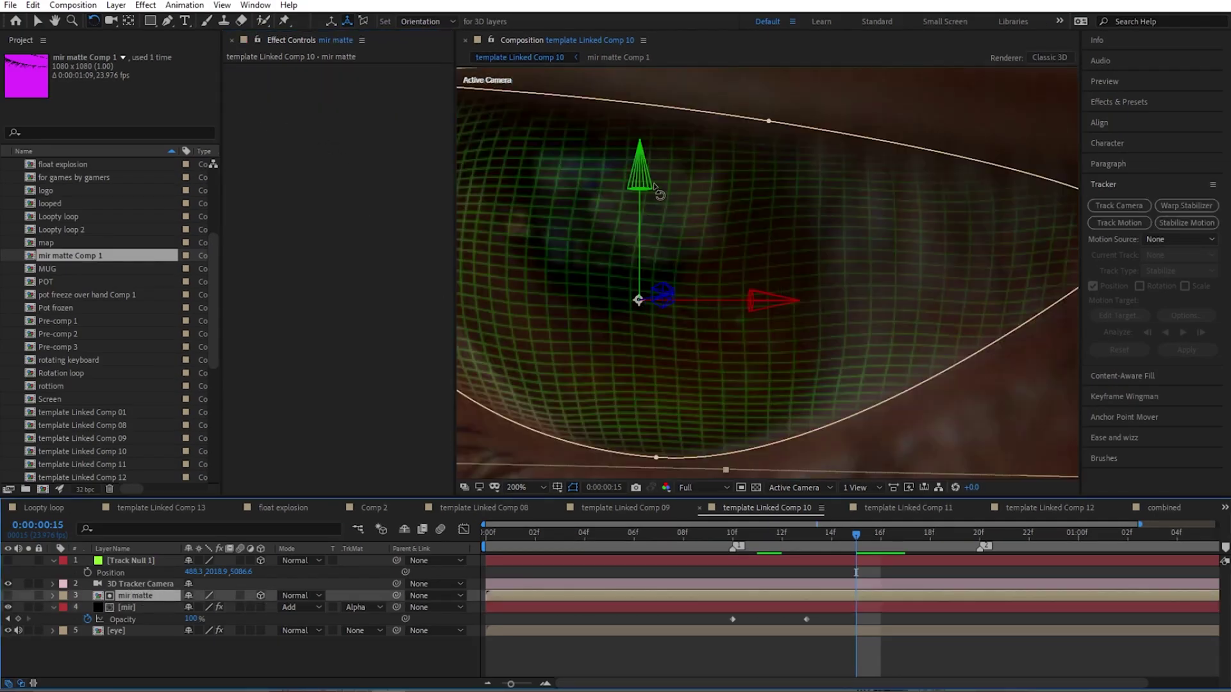
pyautogui.doubleClick(135, 596)
pyautogui.click(746, 562)
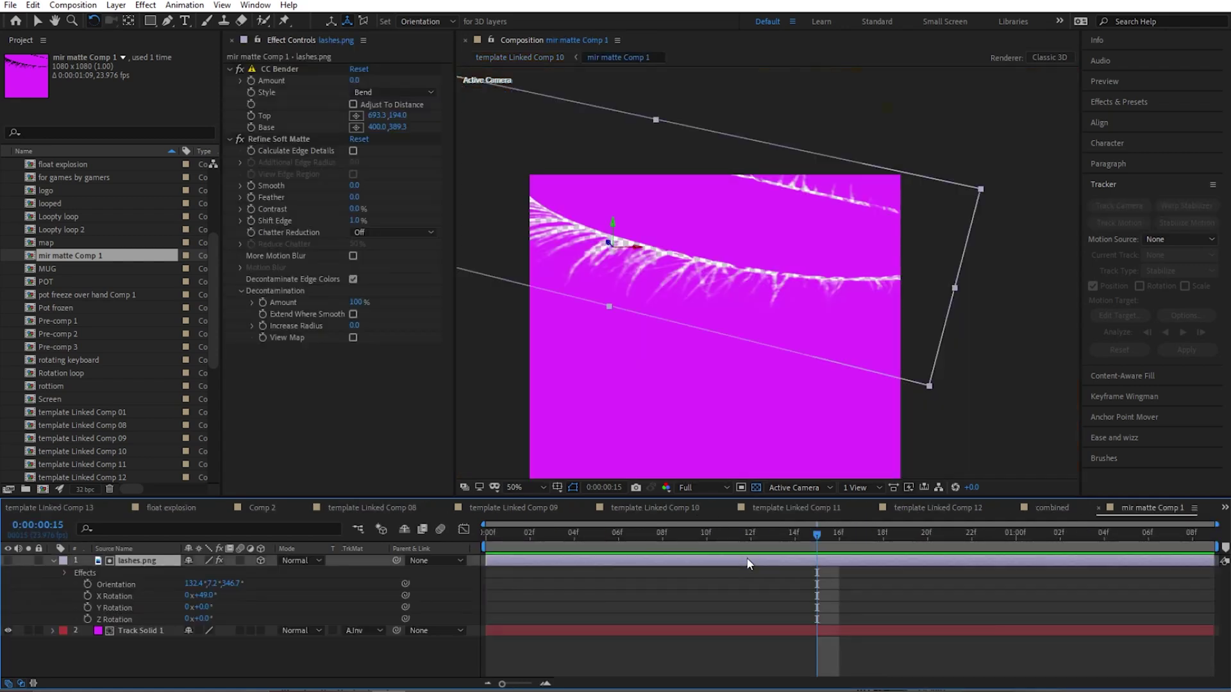
pyautogui.click(145, 632)
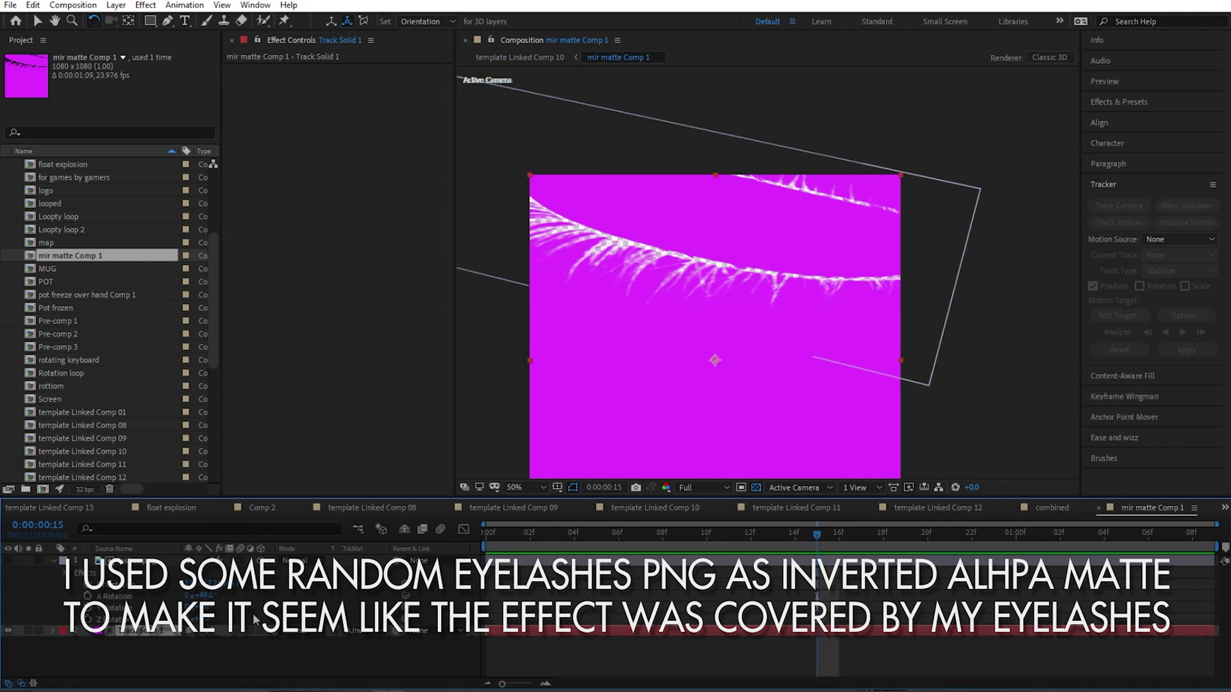
pyautogui.click(1098, 508)
# - Examine the matted mesh over the eye up close, and toggle the eye layer's Spot Clone Tracker effect to inspect the skin repair
pyautogui.scroll(1, 647, 200)
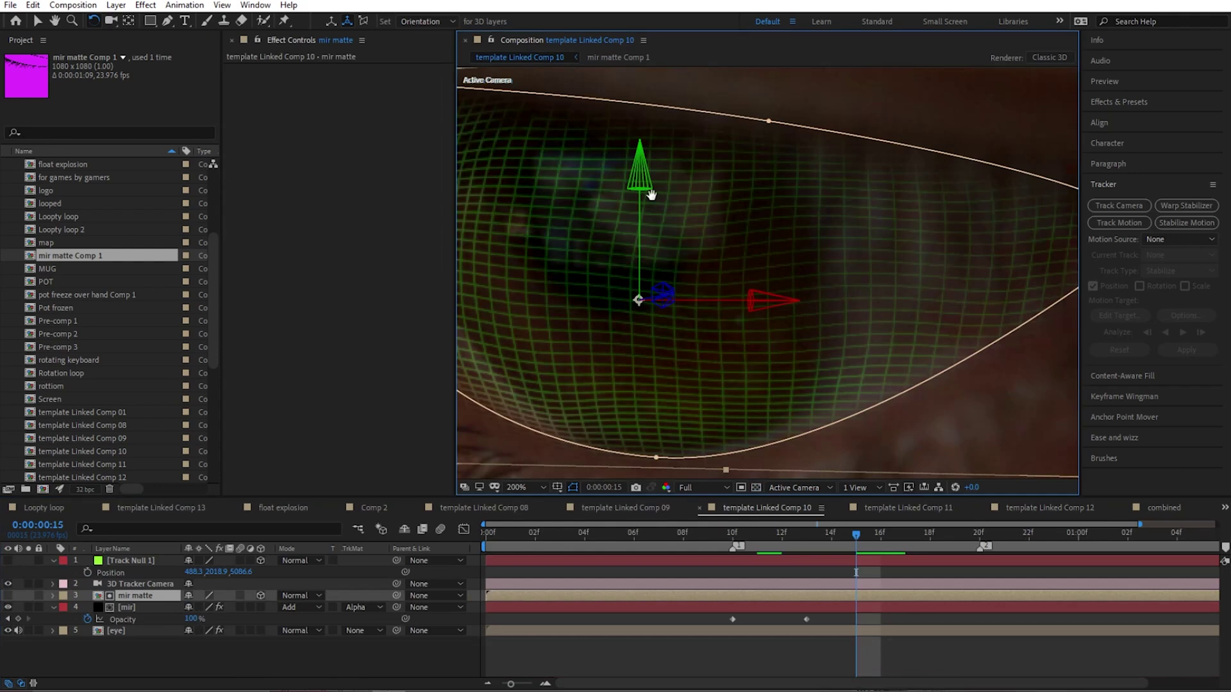
pyautogui.scroll(-4, 651, 194)
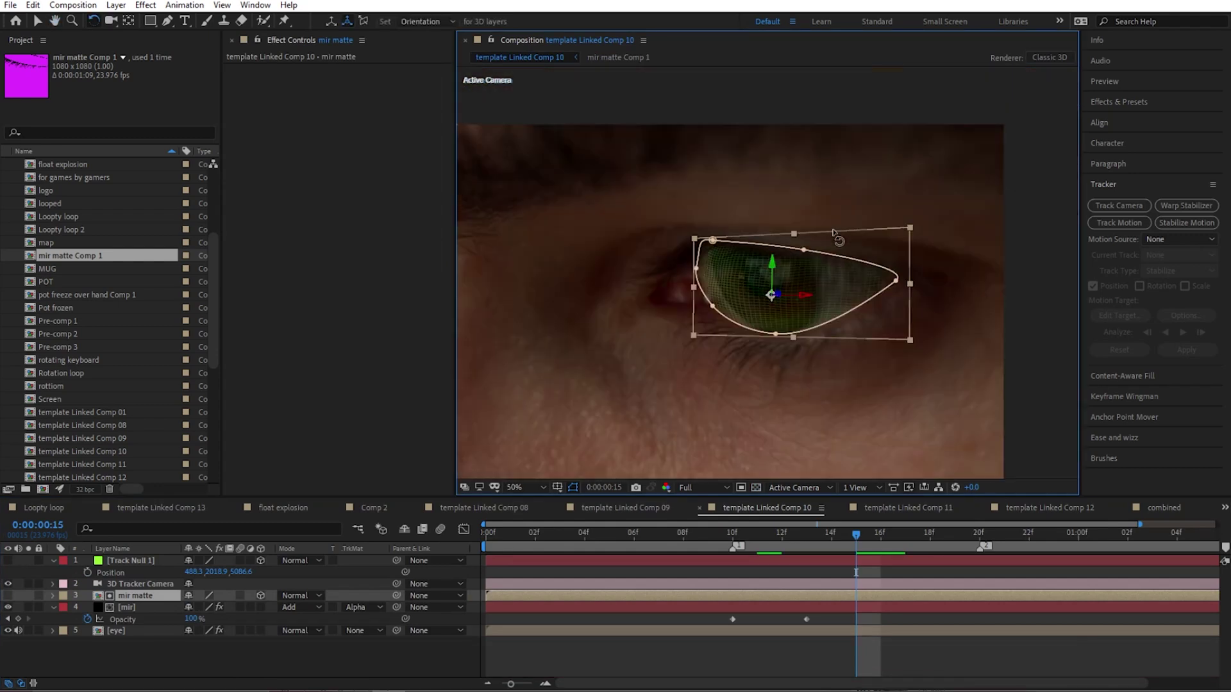
pyautogui.scroll(3, 833, 234)
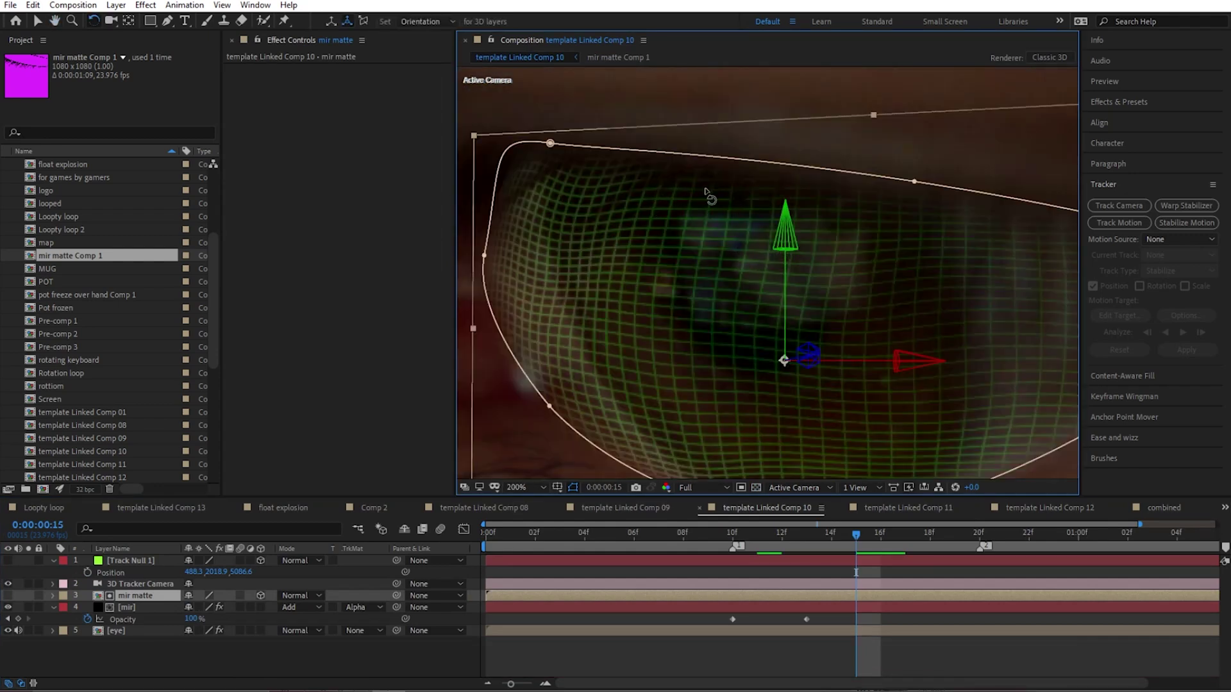
pyautogui.scroll(-2, 706, 192)
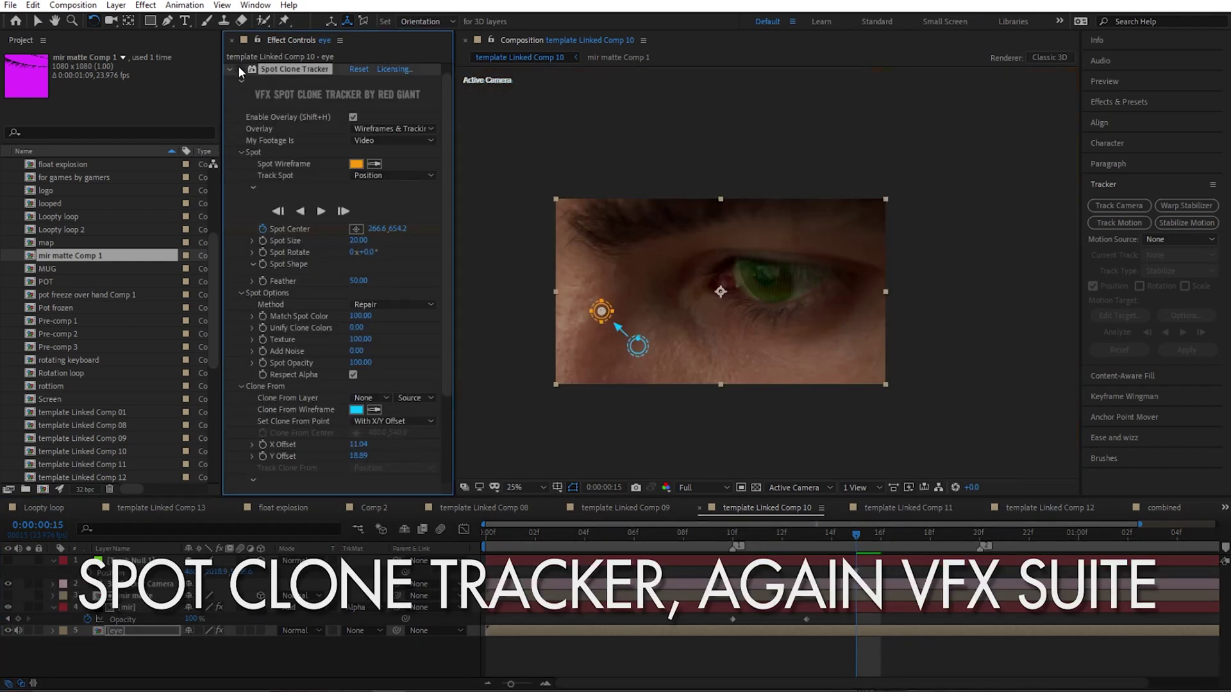
pyautogui.click(239, 69)
pyautogui.scroll(2, 592, 360)
pyautogui.moveTo(619, 316); pyautogui.dragTo(689, 286)
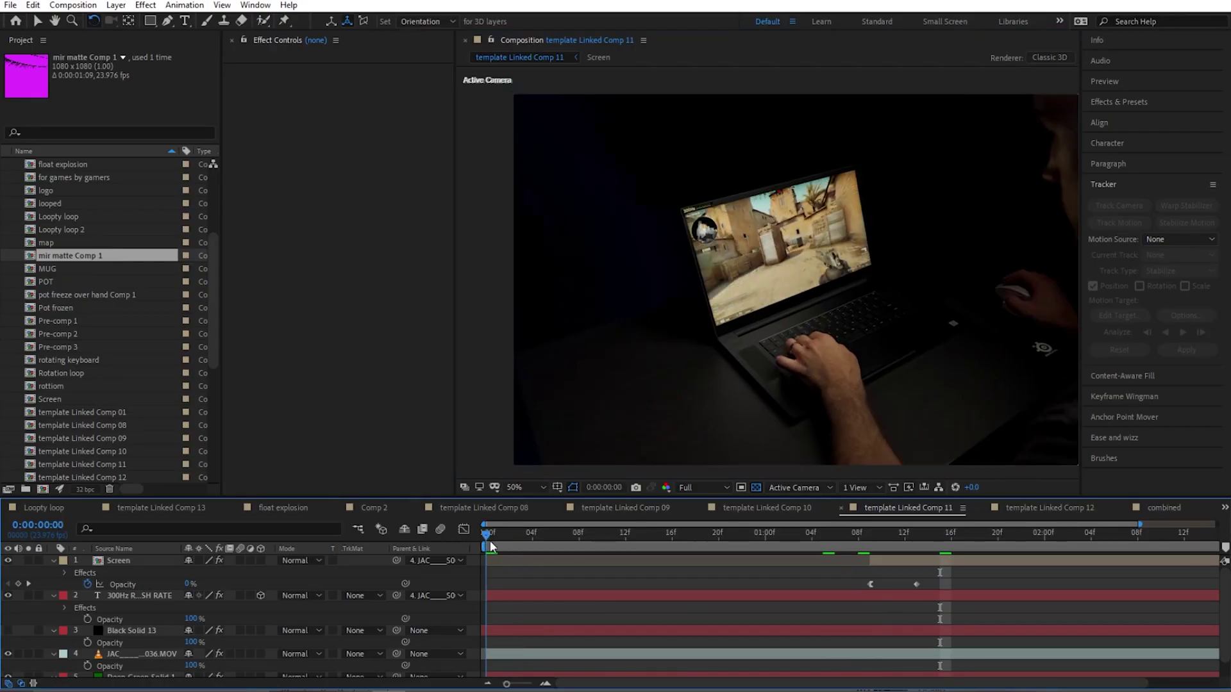
# - Scrub template Linked Comp 11 from the start to 0:00:02:00 and toggle the Screen layer's visibility to compare the laptop display
pyautogui.moveTo(490, 540); pyautogui.dragTo(518, 540)
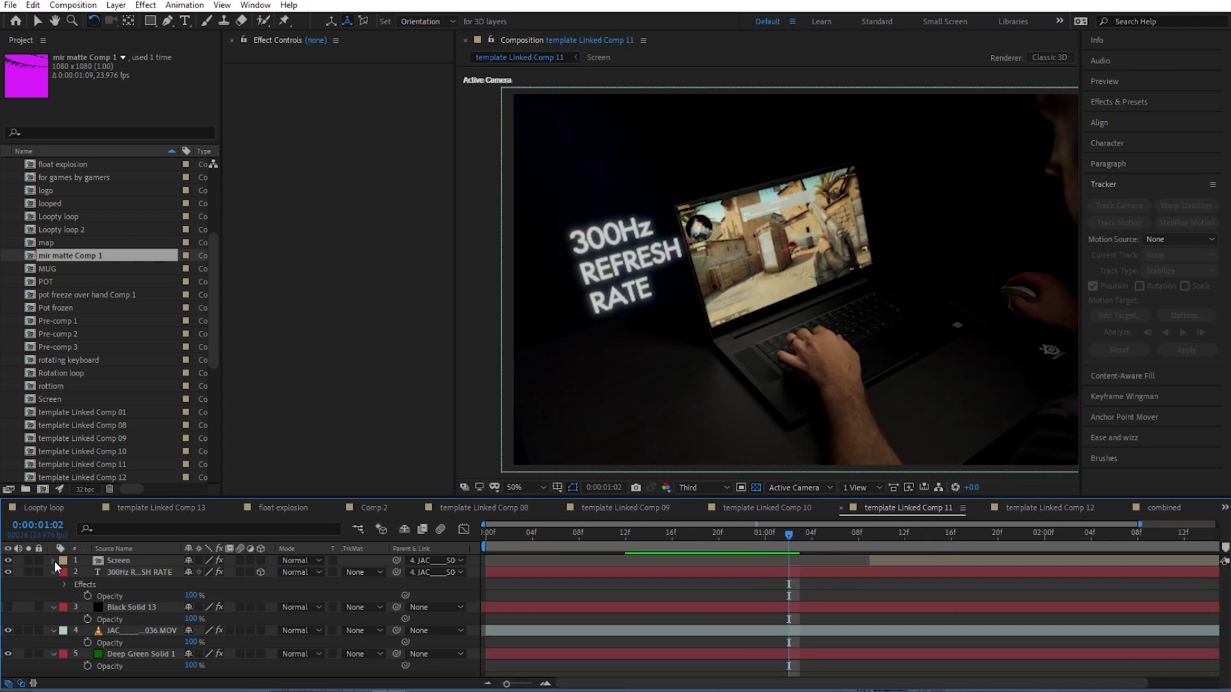
pyautogui.click(54, 572)
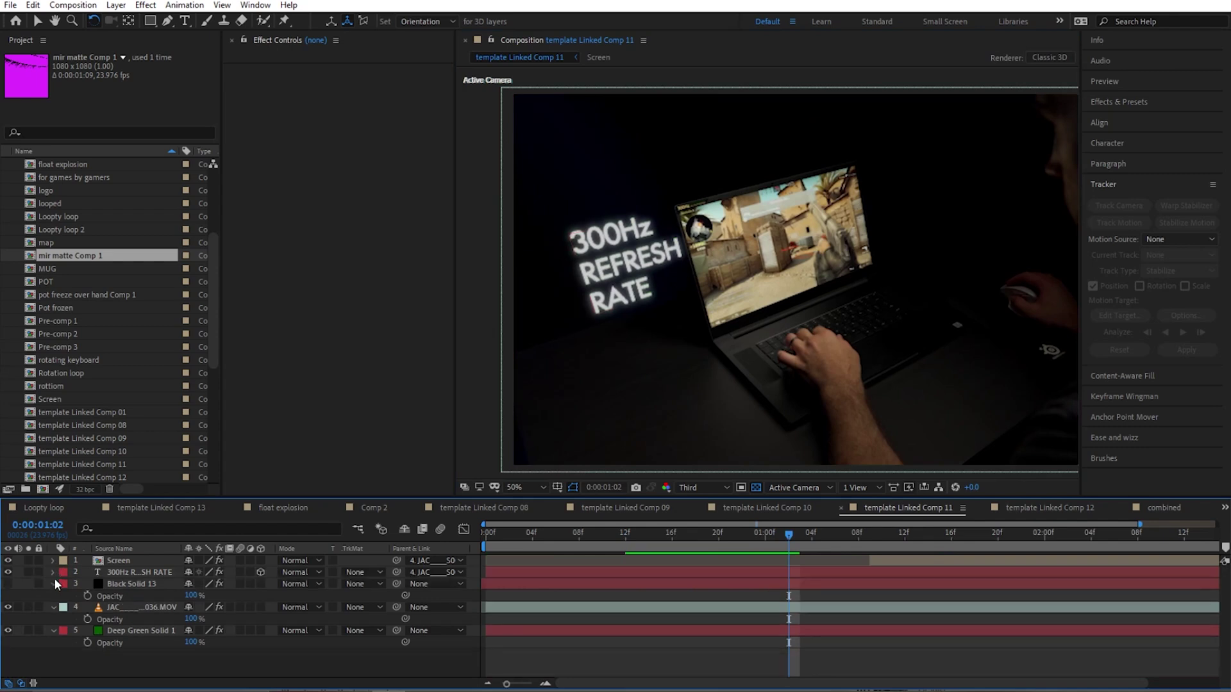
pyautogui.moveTo(794, 536); pyautogui.dragTo(1034, 544)
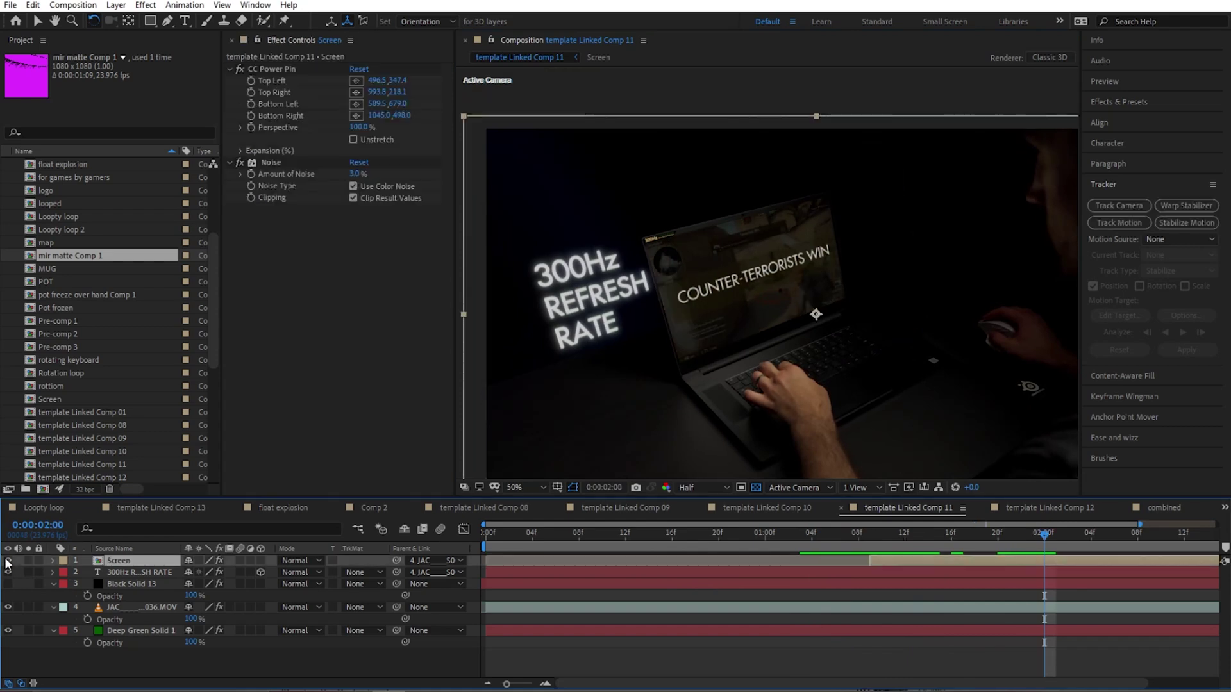
pyautogui.click(7, 561)
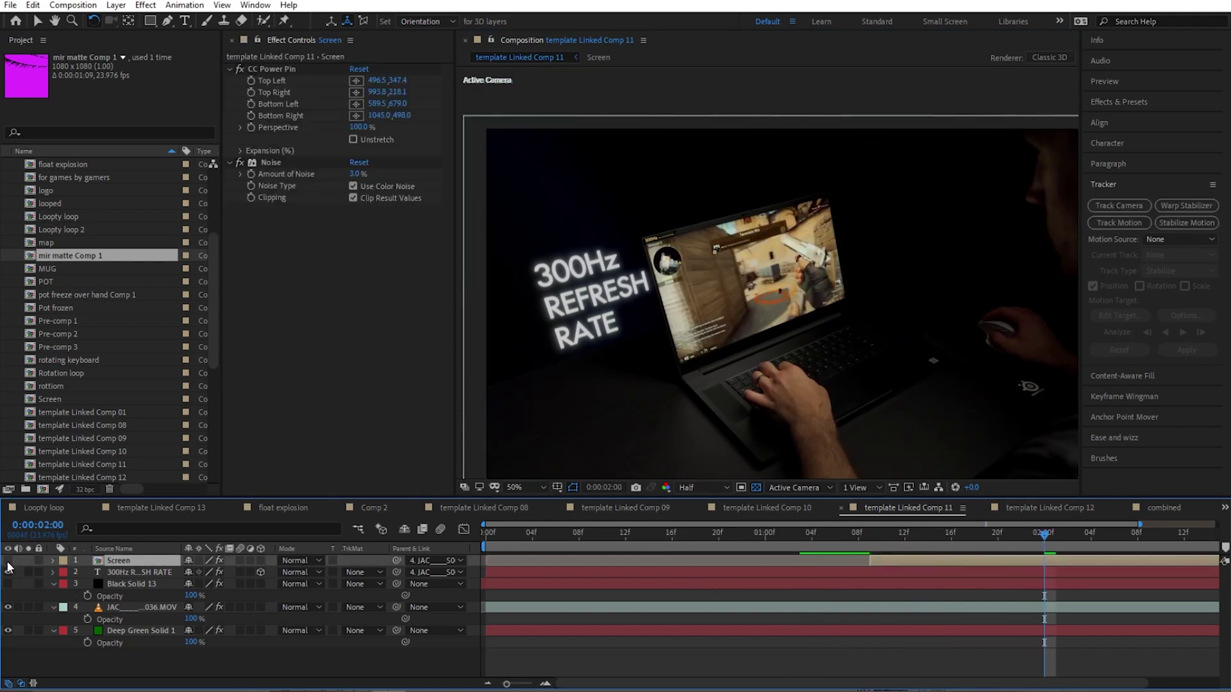
pyautogui.click(8, 561)
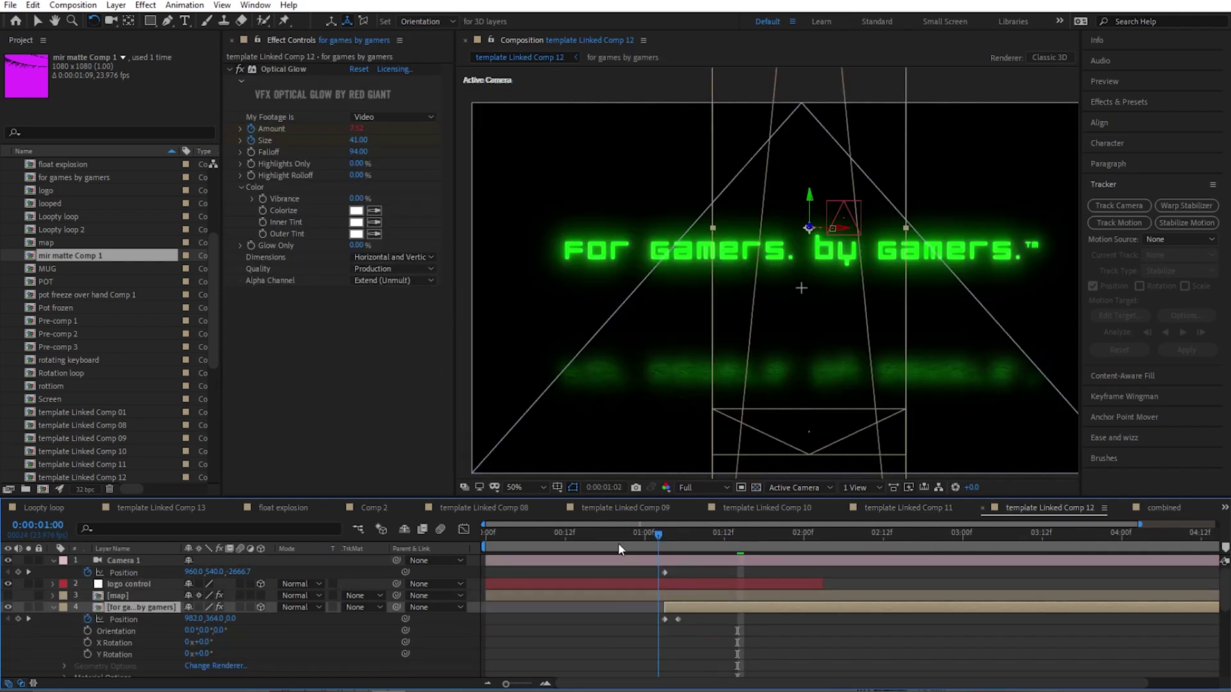
# - Scrub template Linked Comp 12 from the start to 0:00:01:01 to review the logo's 3D camera animation
pyautogui.press('Home')
pyautogui.moveTo(487, 535); pyautogui.dragTo(652, 549)
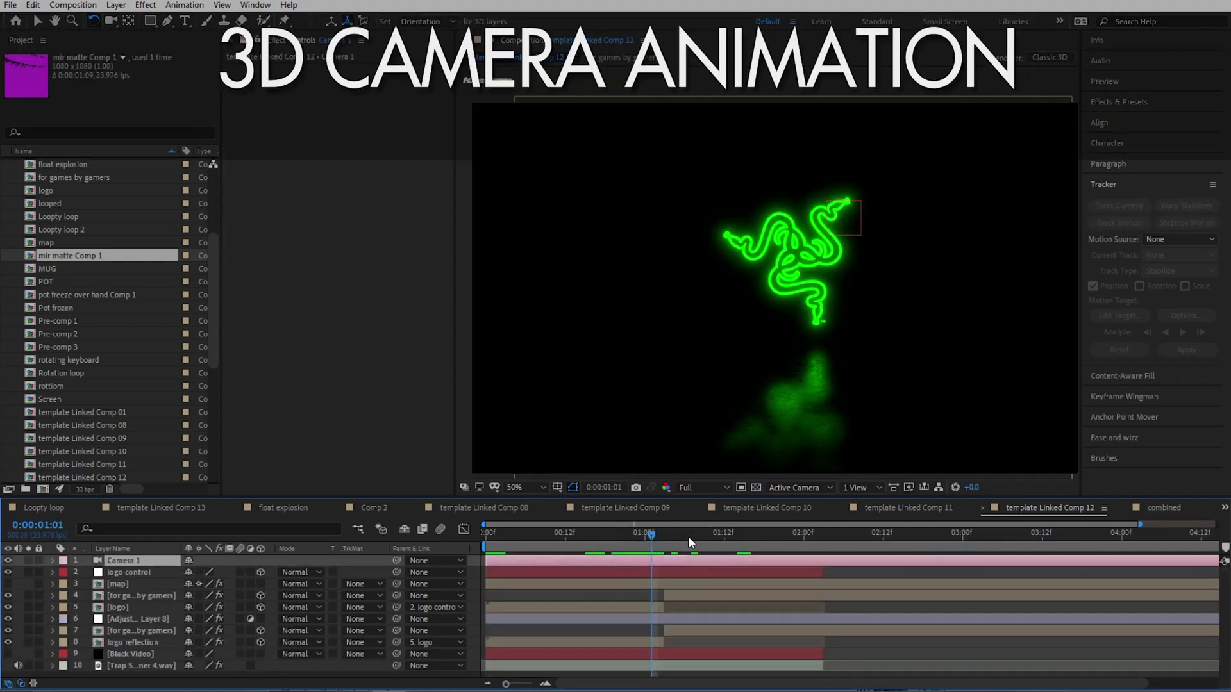
pyautogui.moveTo(651, 535)
pyautogui.mouseDown()
pyautogui.moveTo(572, 541)
pyautogui.moveTo(649, 551)
pyautogui.mouseUp()
# - Solo the logo layer, then the logo reflection layer, to inspect each one's Optical Glow settings on its own
pyautogui.click(118, 607)
pyautogui.click(28, 608)
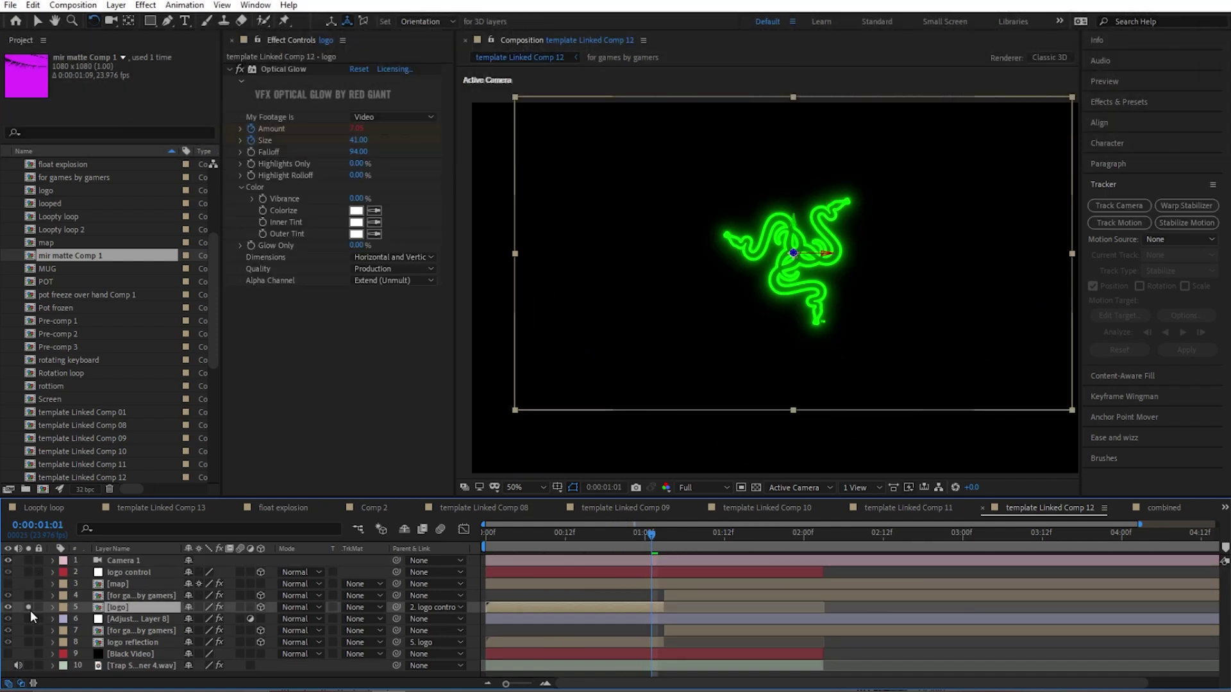
pyautogui.click(28, 608)
pyautogui.click(28, 643)
pyautogui.click(148, 641)
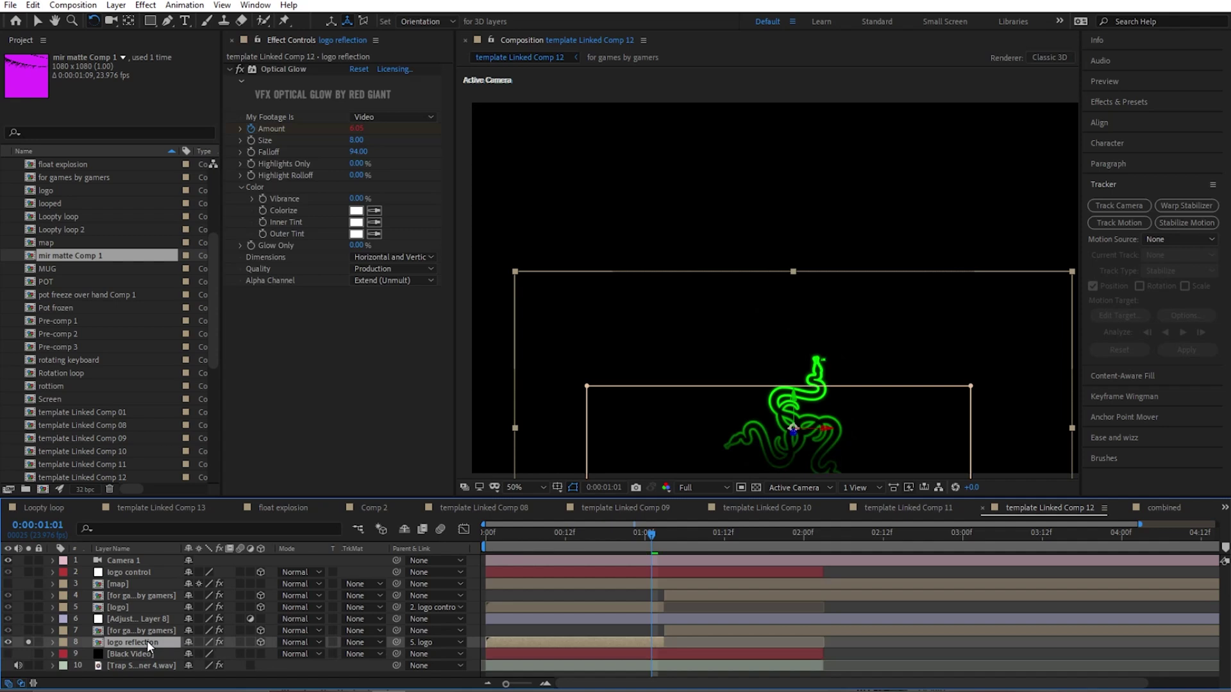
# - Reveal the logo reflection's rotation properties, try changing its X orientation, and undo the change
pyautogui.press('r')
pyautogui.hotkey('ctrl', 'z')
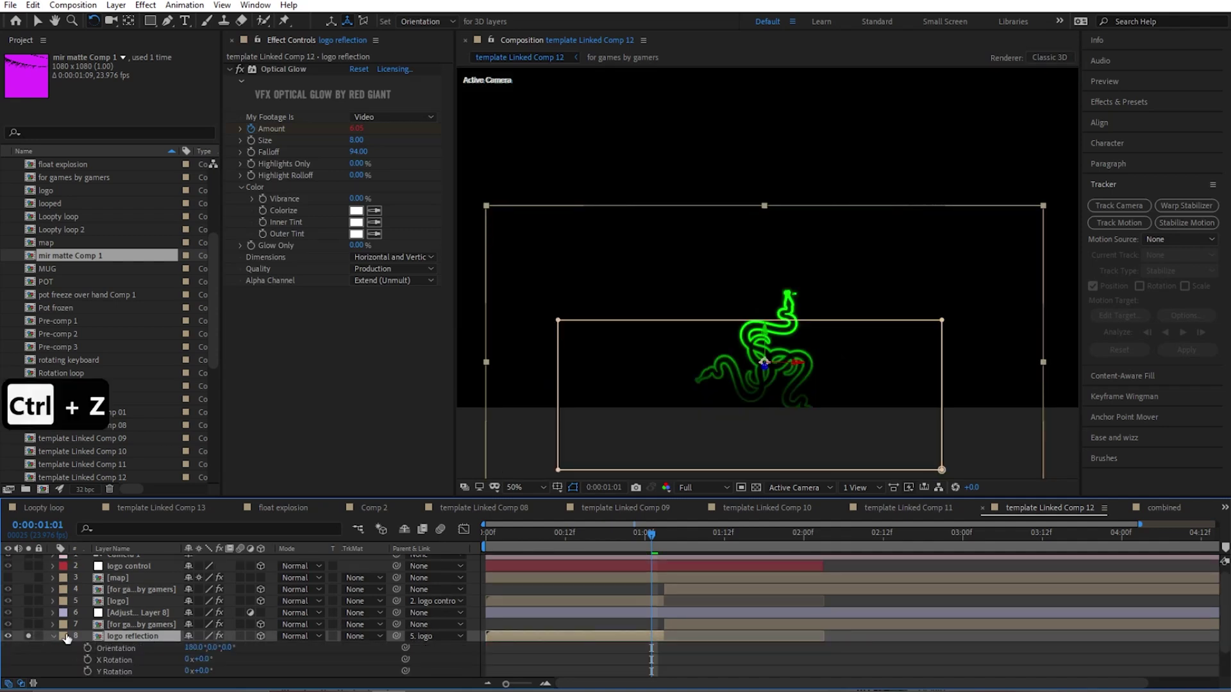
pyautogui.moveTo(192, 648); pyautogui.dragTo(77, 632)
pyautogui.hotkey('ctrl', 'z')
pyautogui.hotkey('ctrl', 'z')
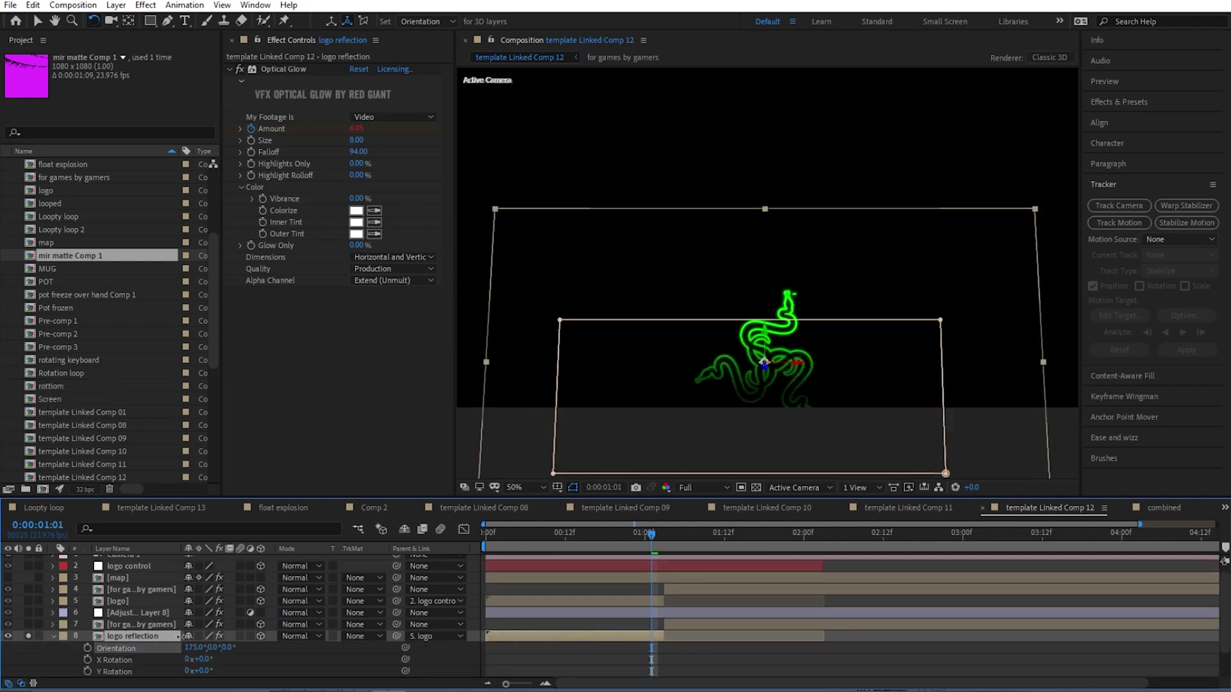
# - Unsolo the logo reflection, briefly show the map layer to inspect its floor texture, and collapse the reflection's properties
pyautogui.click(29, 636)
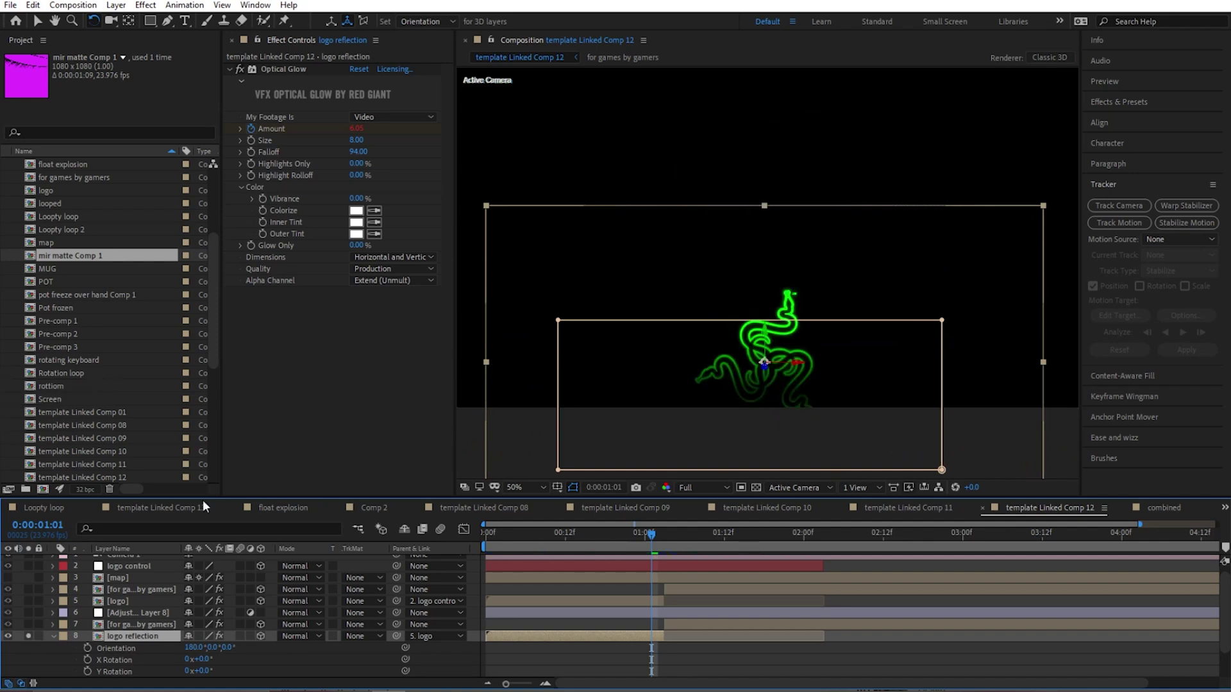
pyautogui.click(27, 637)
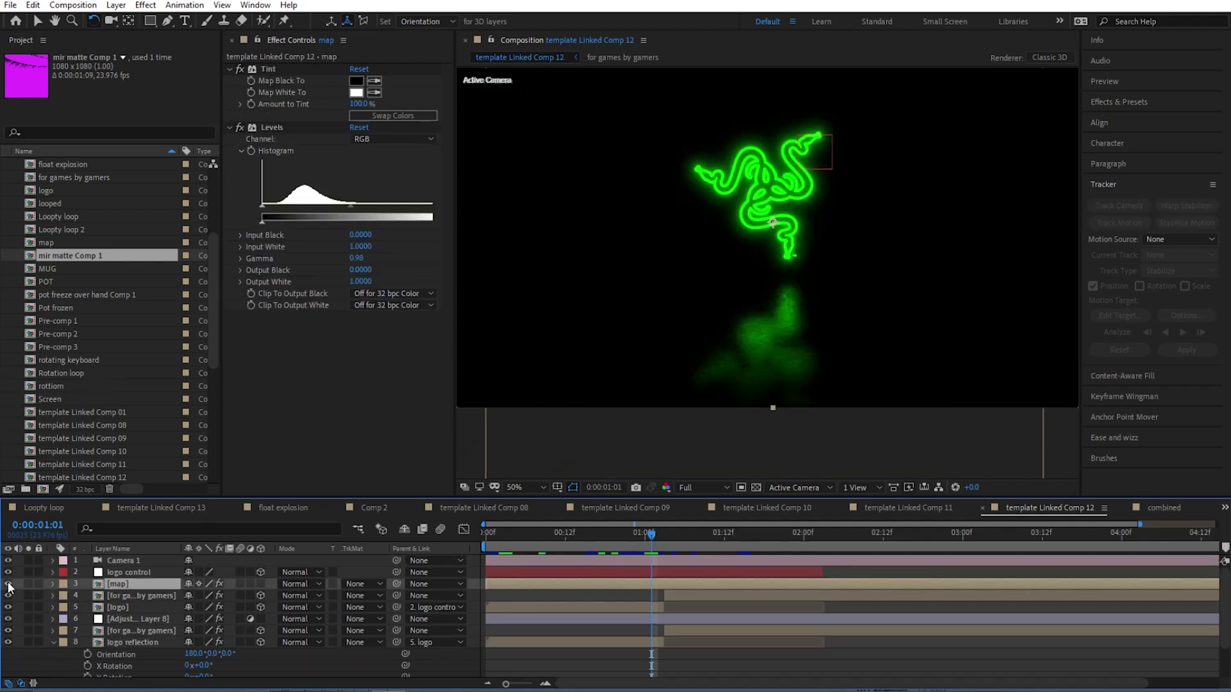
pyautogui.click(7, 582)
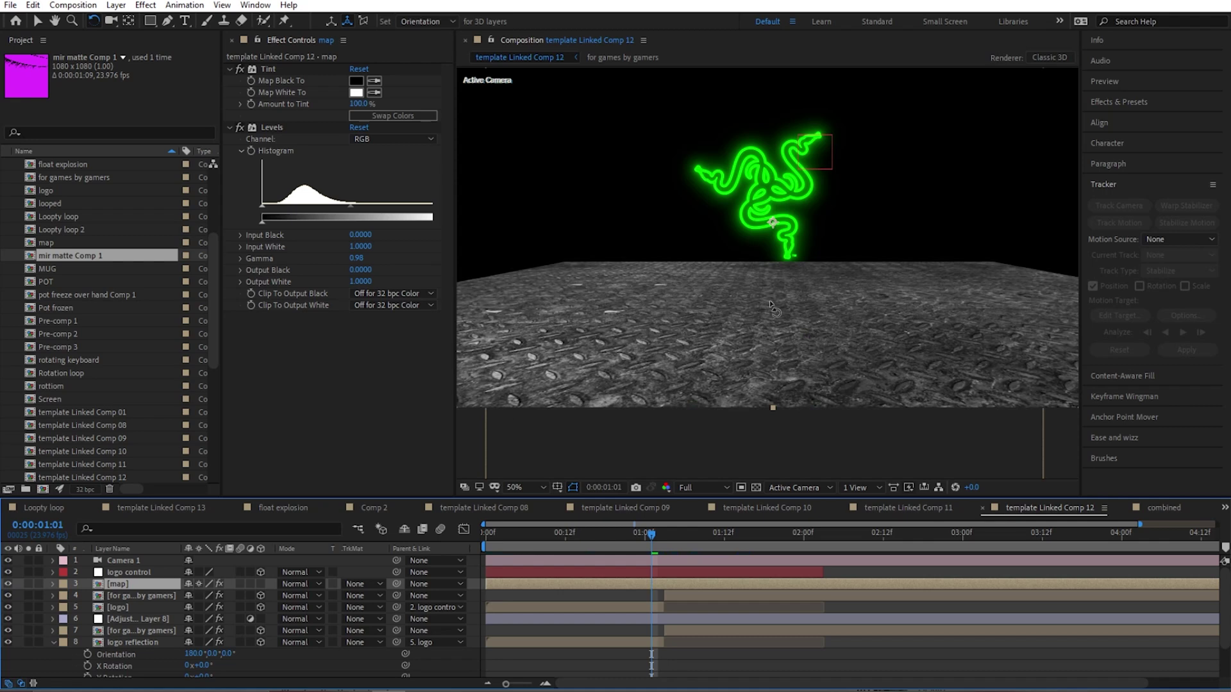
pyautogui.click(8, 583)
pyautogui.click(54, 642)
# - Inspect Adjustment Layer 8's Compound Blur and its Blur Layer choices, toggling the layer to compare the logo reflection up close
pyautogui.click(146, 618)
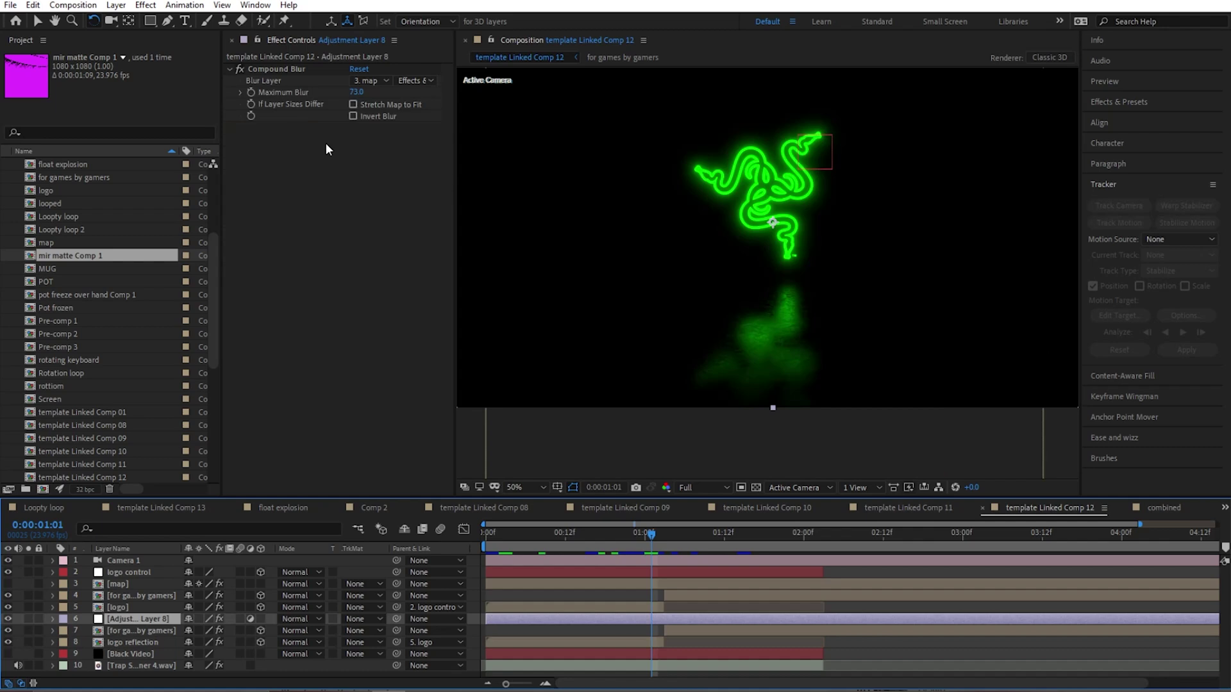
pyautogui.click(283, 68)
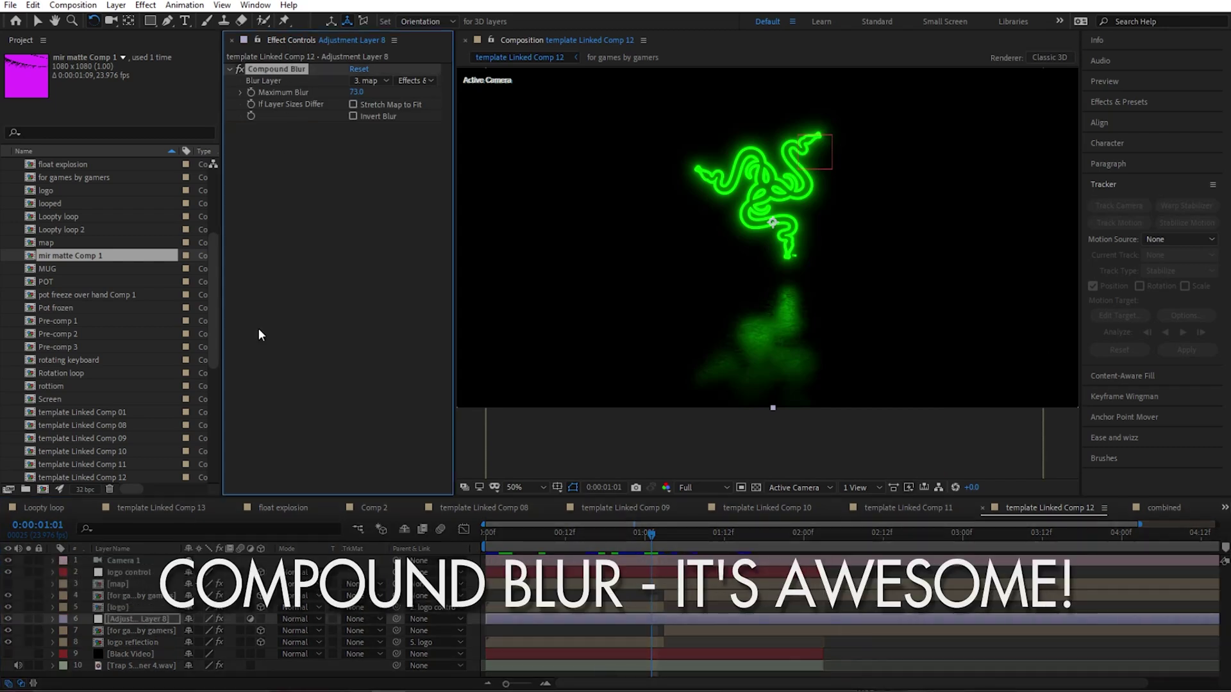
pyautogui.click(372, 78)
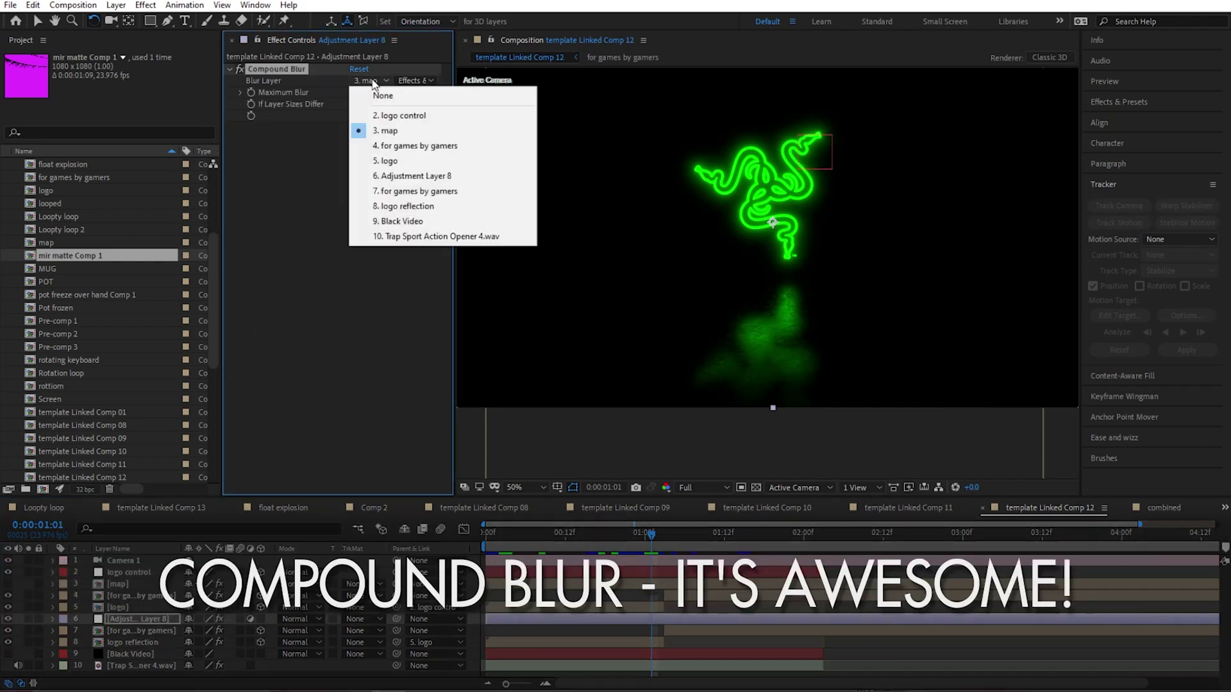
pyautogui.click(290, 247)
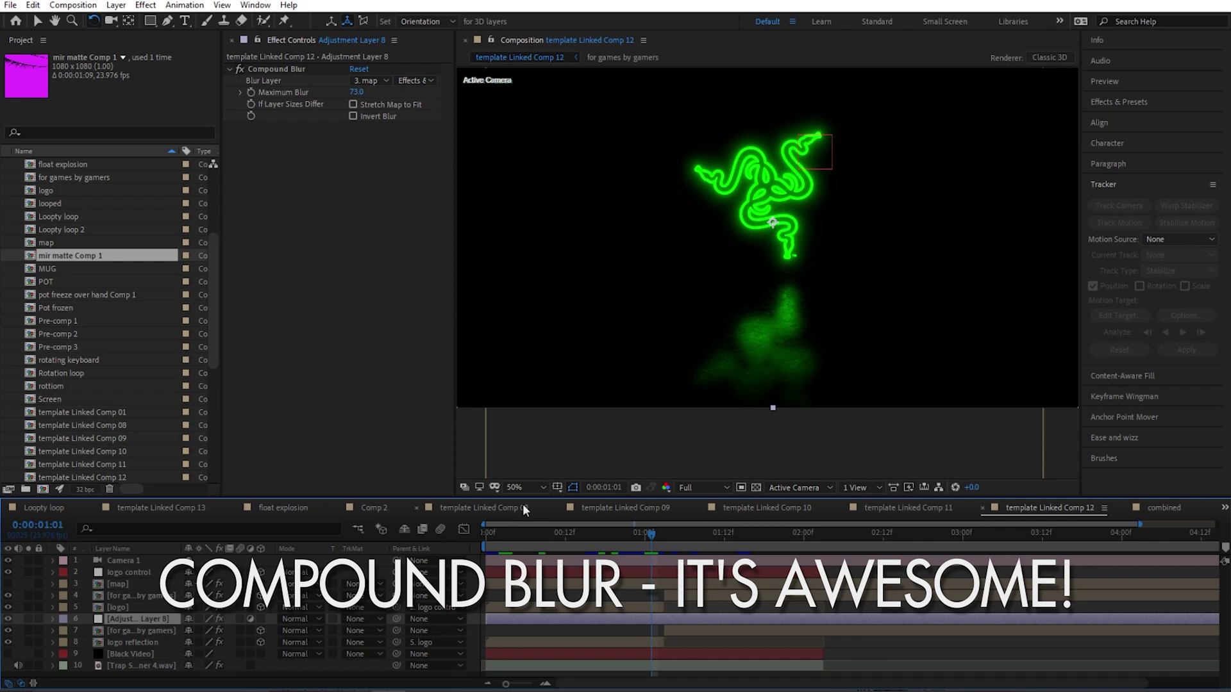
pyautogui.click(8, 618)
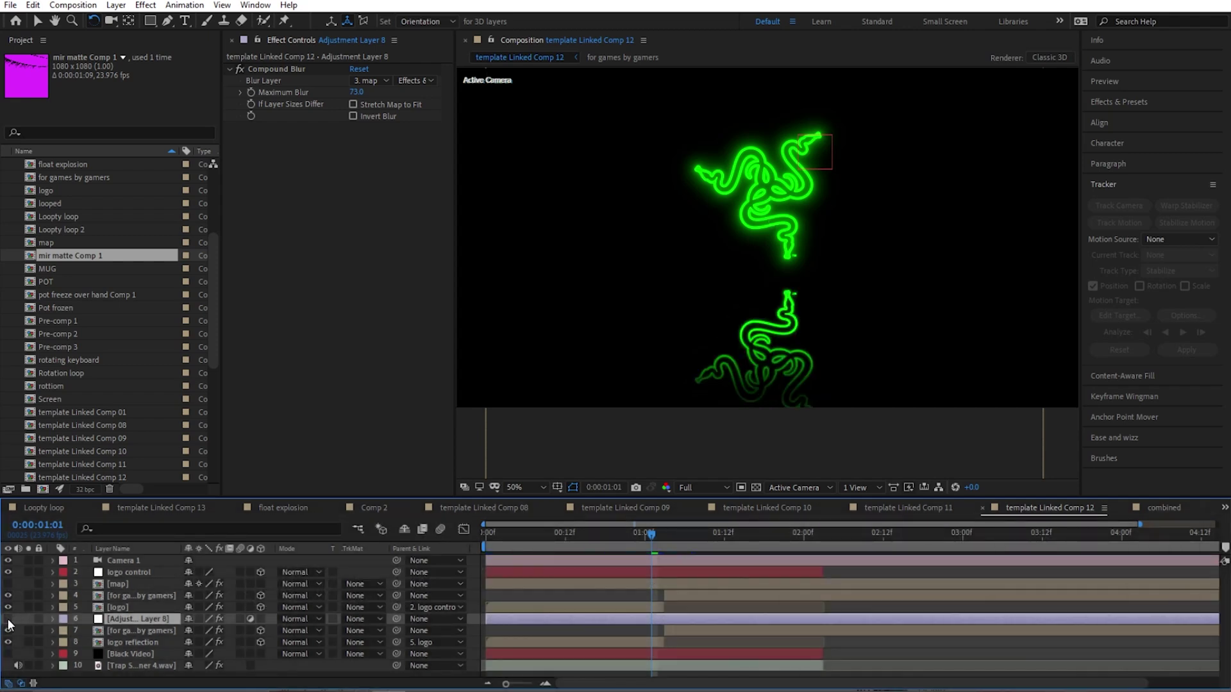
pyautogui.click(8, 619)
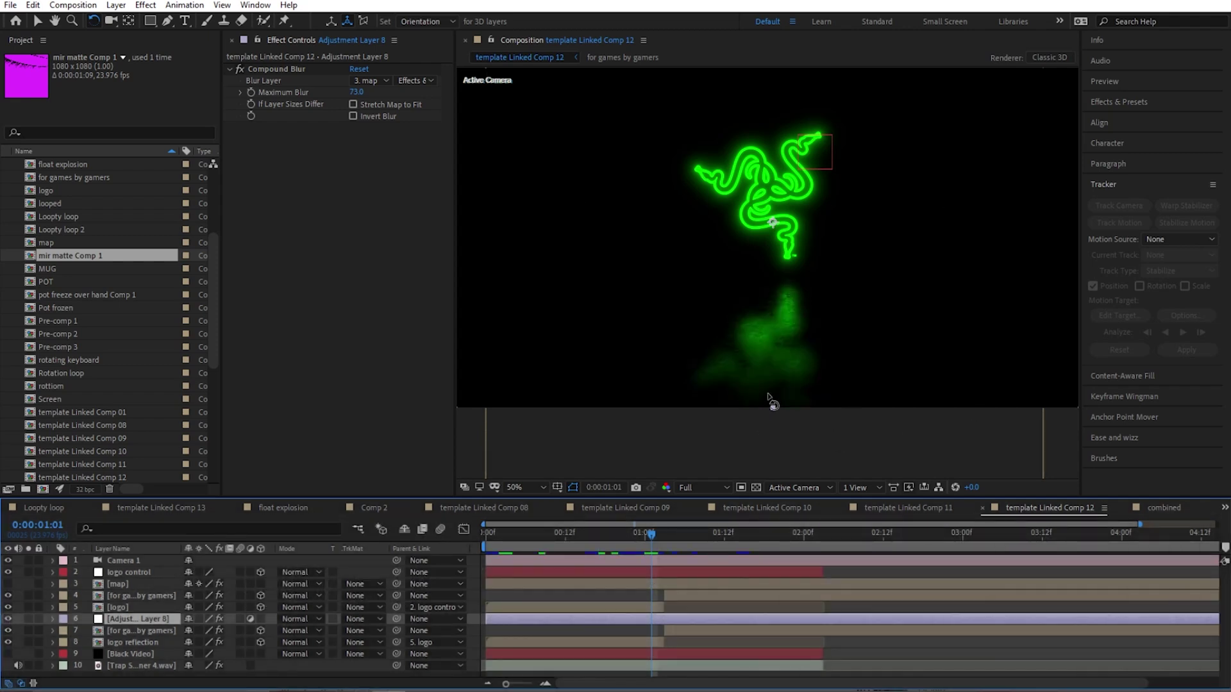
pyautogui.scroll(4, 769, 398)
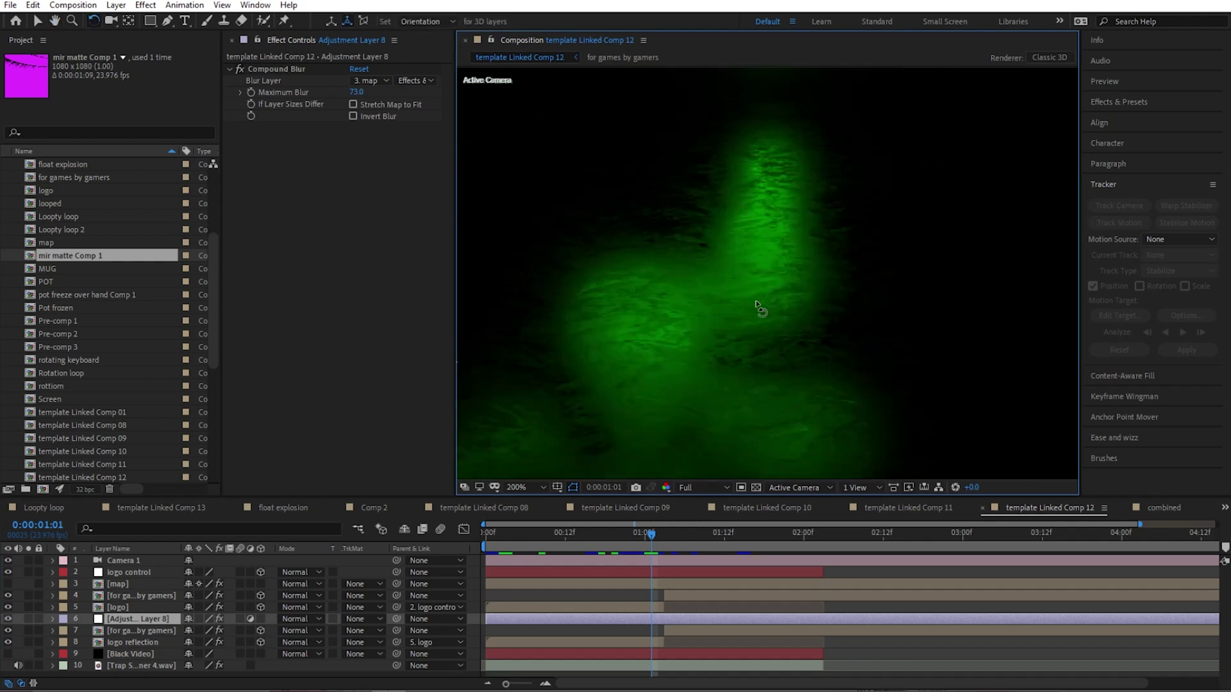
# - Toggle Adjustment Layer 8 and the map layer off and on to compare the Compound Blur reflection, viewing it within the whole frame
pyautogui.click(8, 619)
pyautogui.click(8, 618)
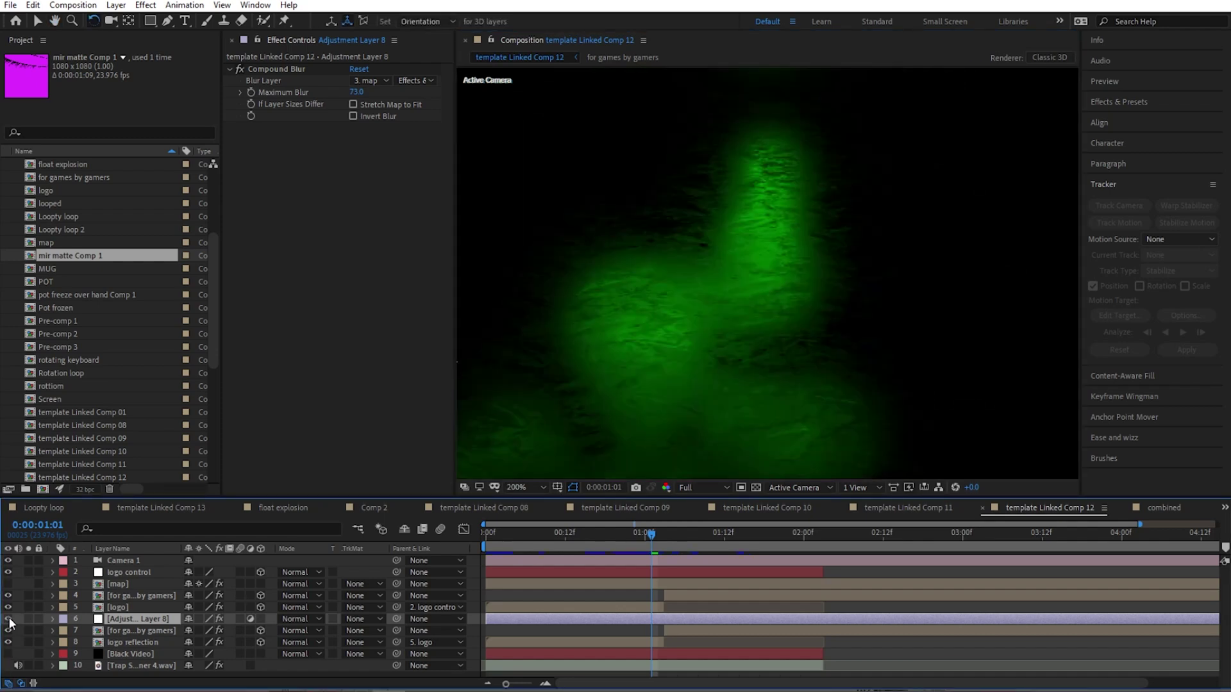
pyautogui.scroll(-2, 770, 259)
pyautogui.click(316, 68)
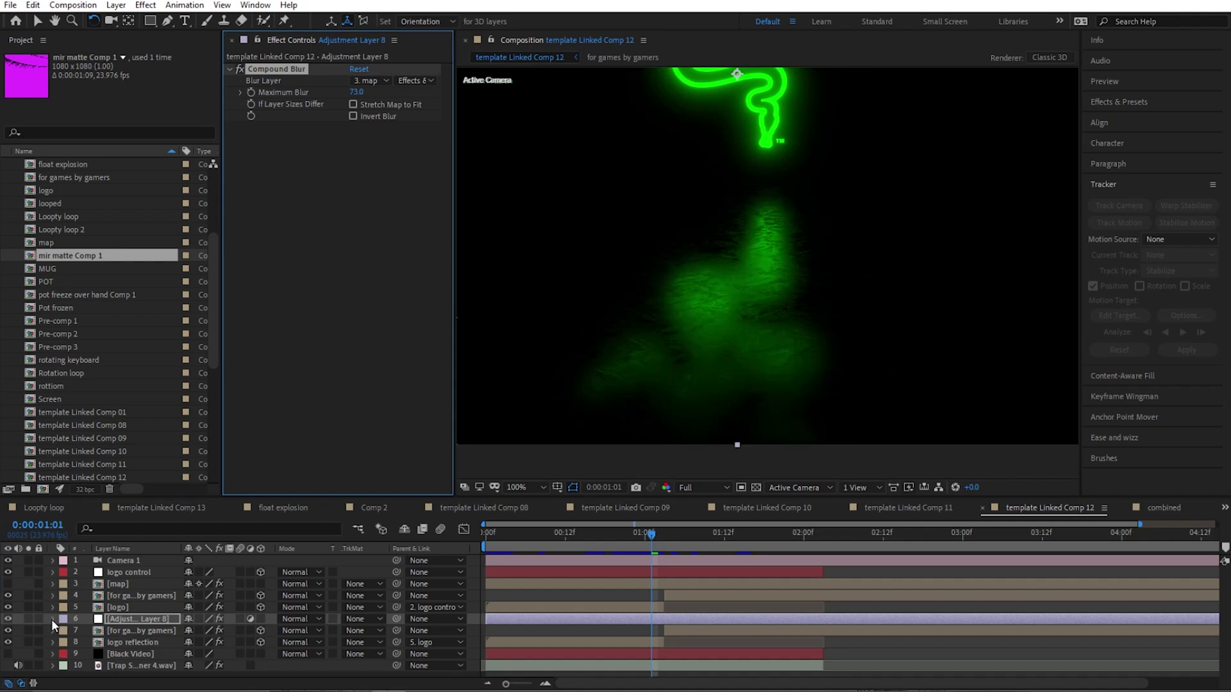
pyautogui.click(9, 584)
pyautogui.click(9, 584)
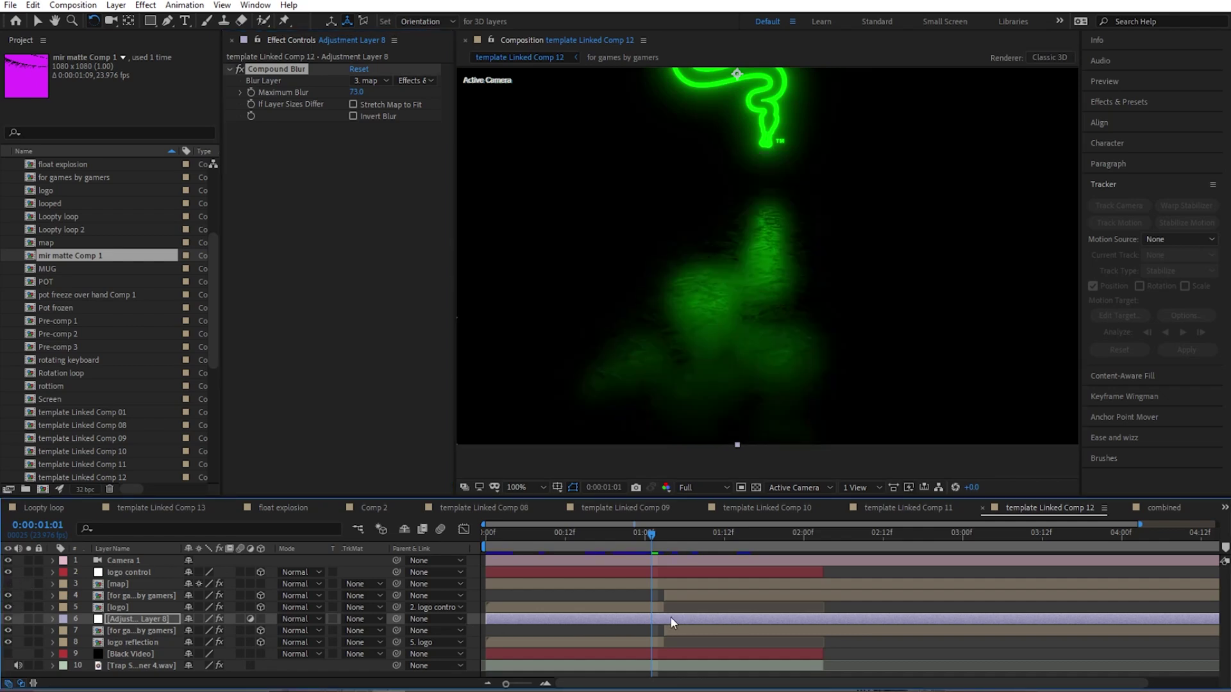
pyautogui.scroll(-3, 752, 345)
pyautogui.scroll(2, 776, 252)
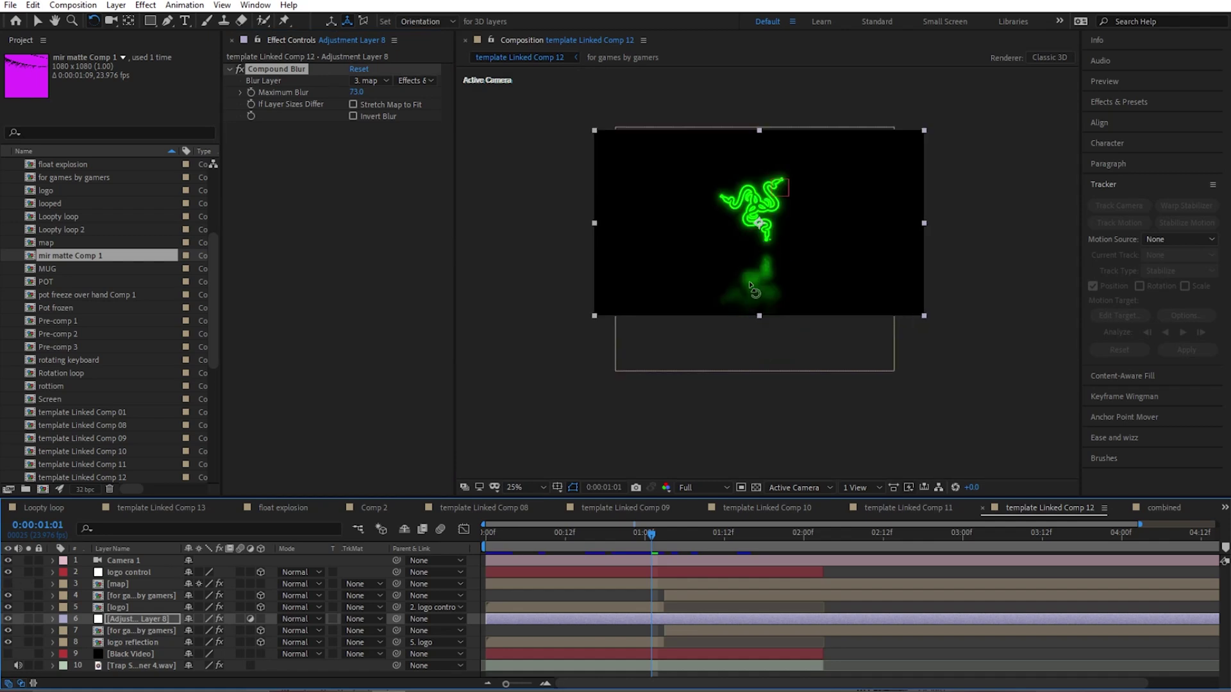
pyautogui.moveTo(762, 284); pyautogui.dragTo(757, 290)
# - Reveal the keyframed properties of the upper "for games by gamers" title layer and scrub through the transition from logo to title
pyautogui.moveTo(657, 535); pyautogui.dragTo(731, 539)
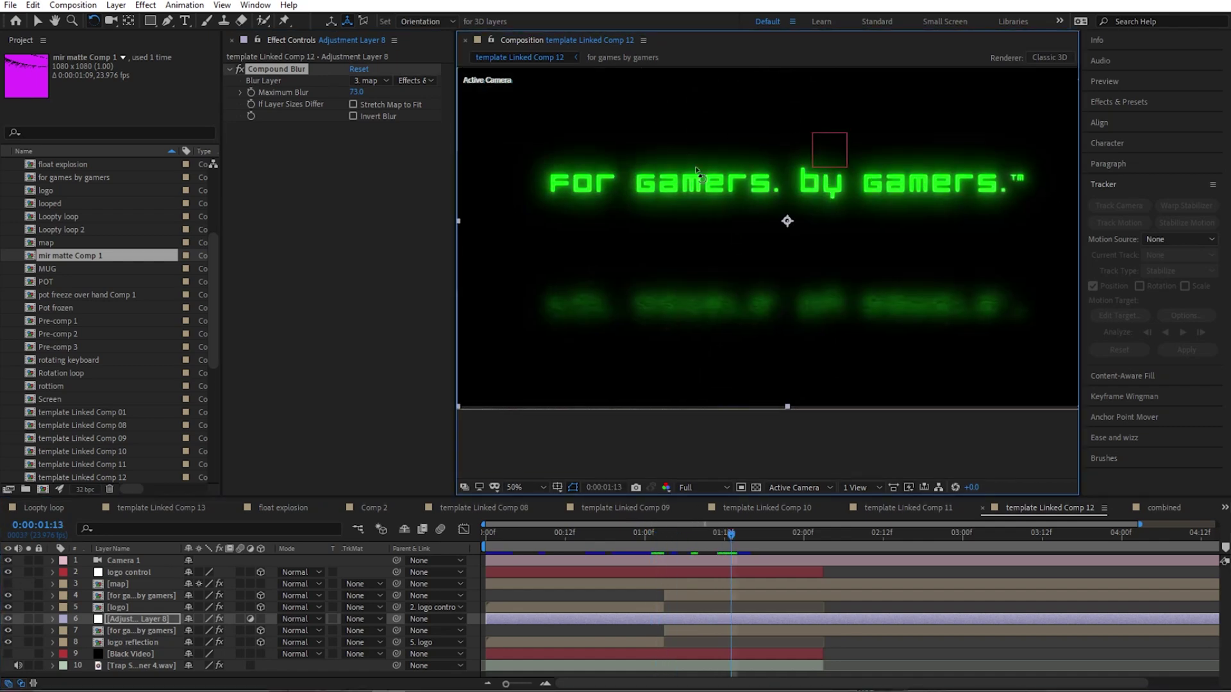
pyautogui.click(152, 595)
pyautogui.press('u')
pyautogui.moveTo(683, 546); pyautogui.dragTo(656, 550)
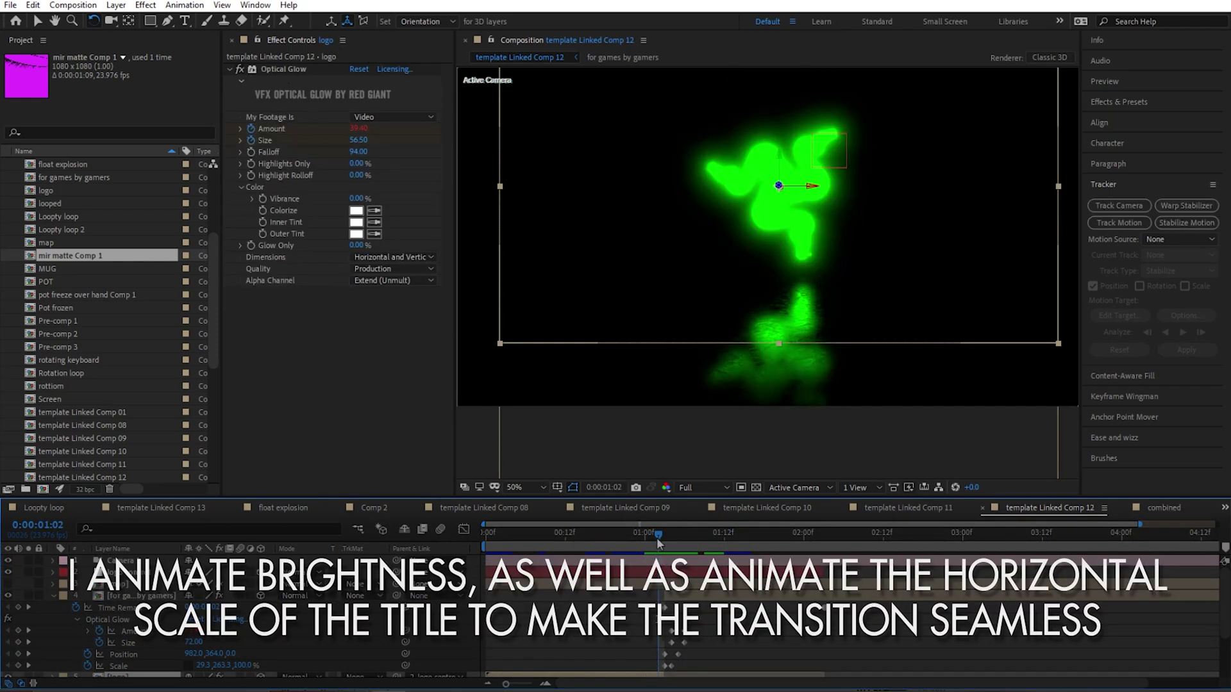
pyautogui.moveTo(658, 544); pyautogui.dragTo(665, 544)
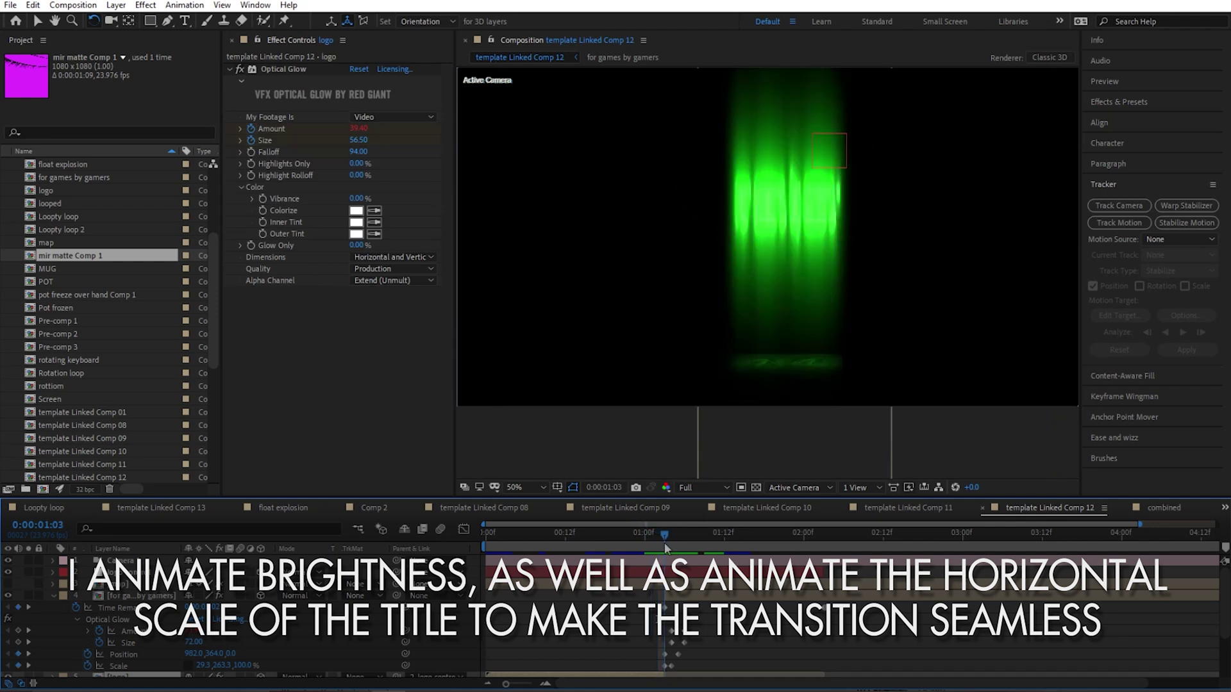
# - Select the title layer and scrub to 0:00:01:06 to examine its Optical Glow amount, size and scale animation
pyautogui.click(678, 596)
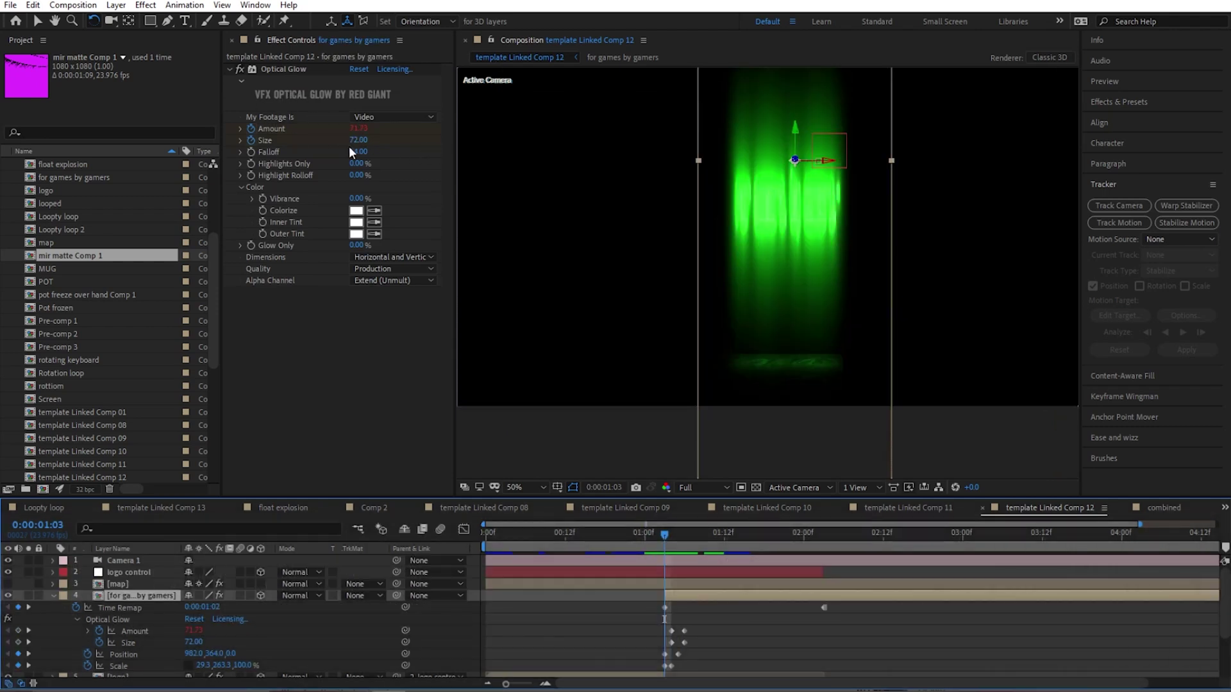
pyautogui.moveTo(668, 544); pyautogui.dragTo(682, 541)
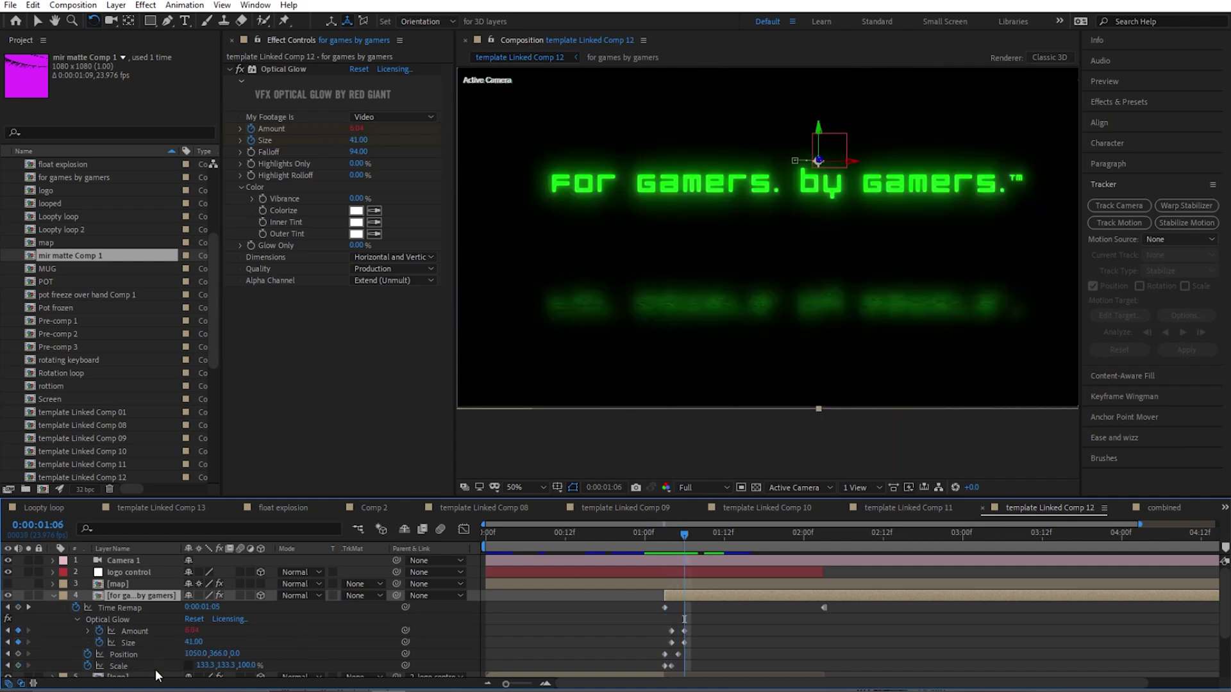
pyautogui.moveTo(668, 533)
pyautogui.mouseDown()
pyautogui.moveTo(690, 542)
pyautogui.moveTo(659, 543)
pyautogui.moveTo(686, 545)
pyautogui.mouseUp()
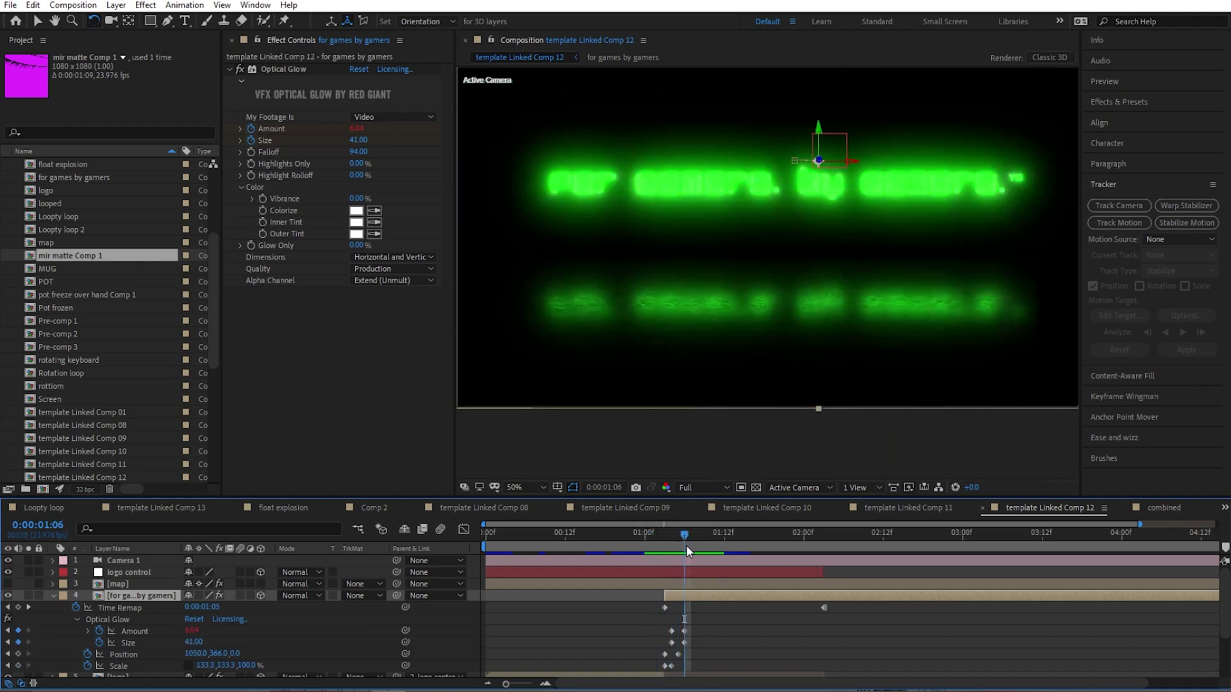